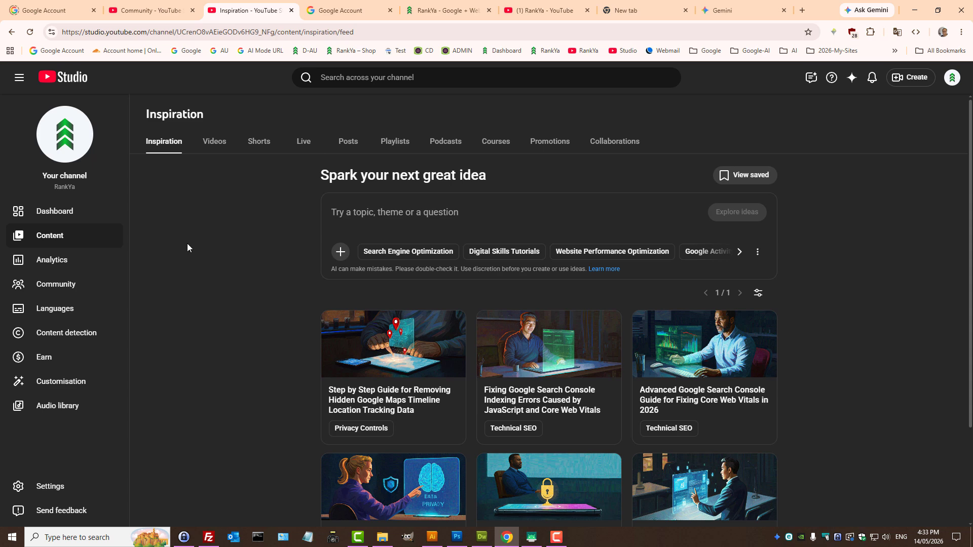
Step: View the YouTube channel's status and feature eligibility, starting from the account settings
click(544, 10)
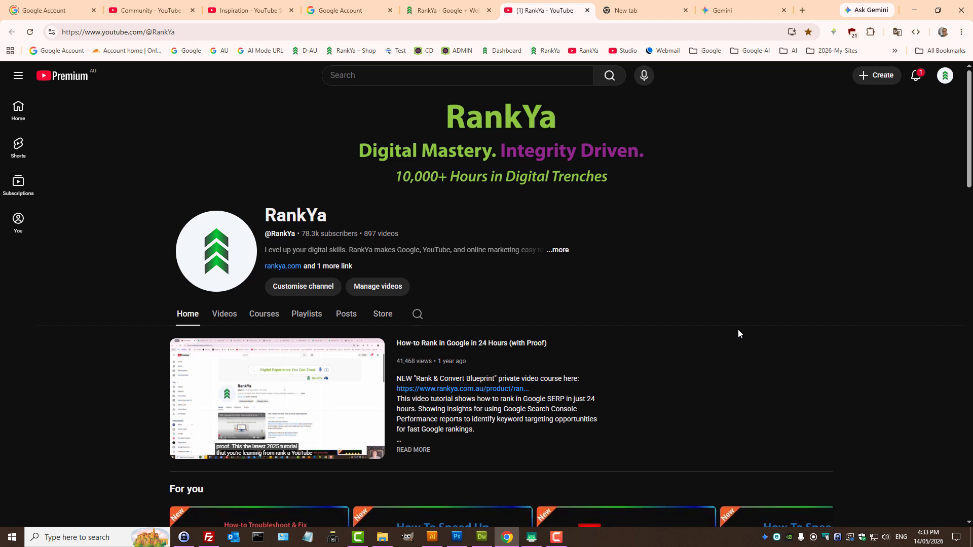
click(944, 75)
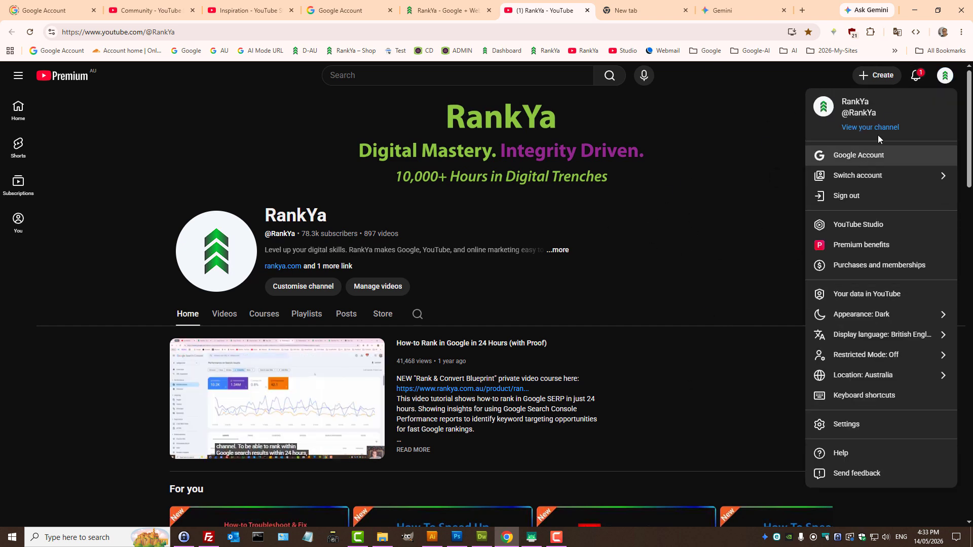
middle_click(841, 424)
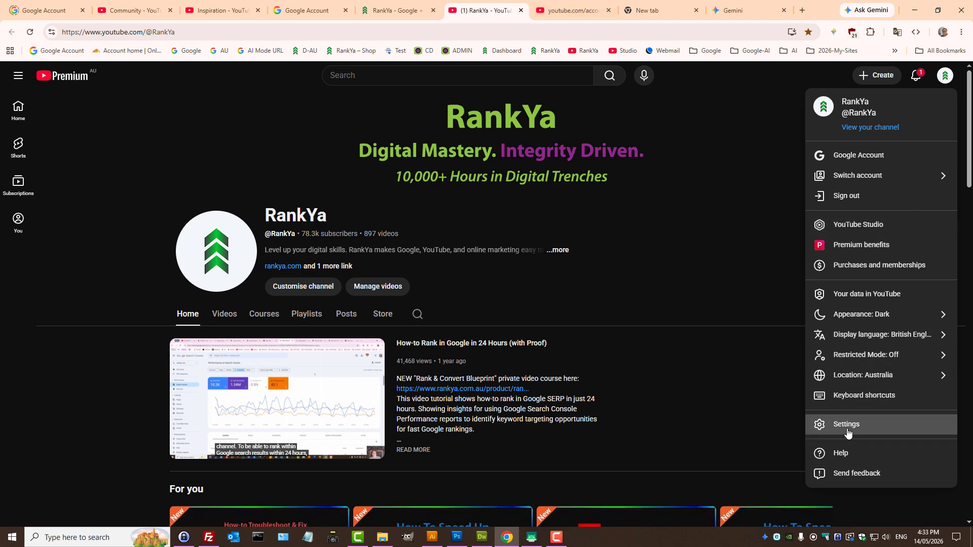
click(571, 6)
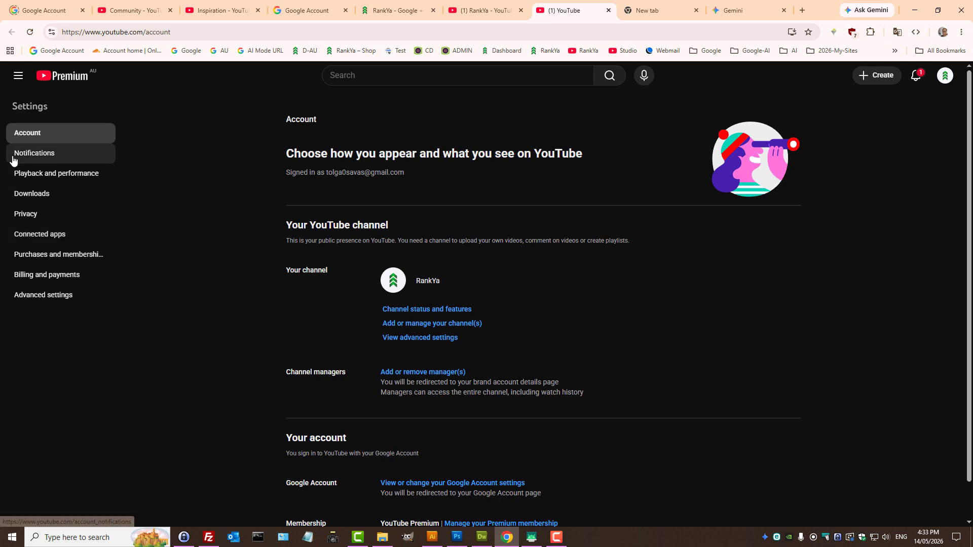
click(400, 312)
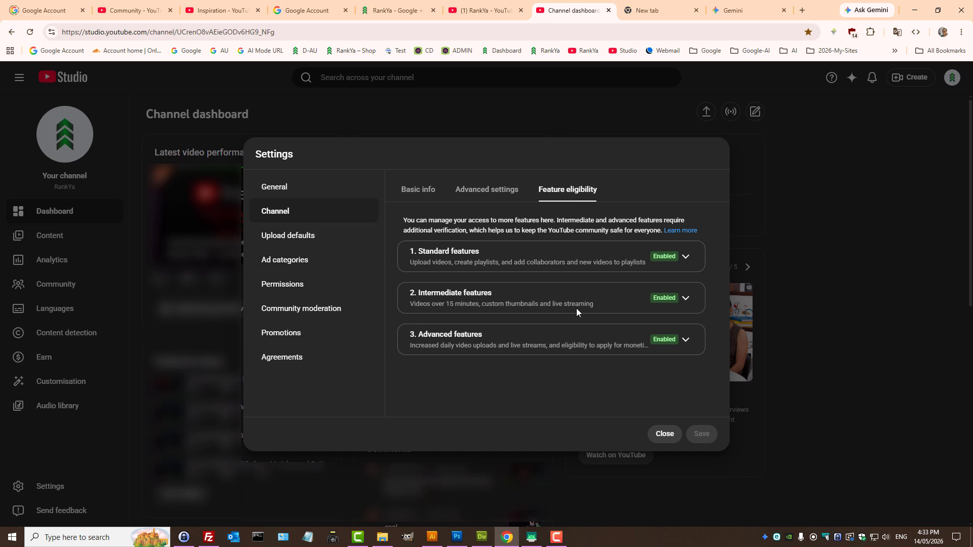
Step: Examine the basic info and advanced settings of the channel's upload defaults
click(295, 238)
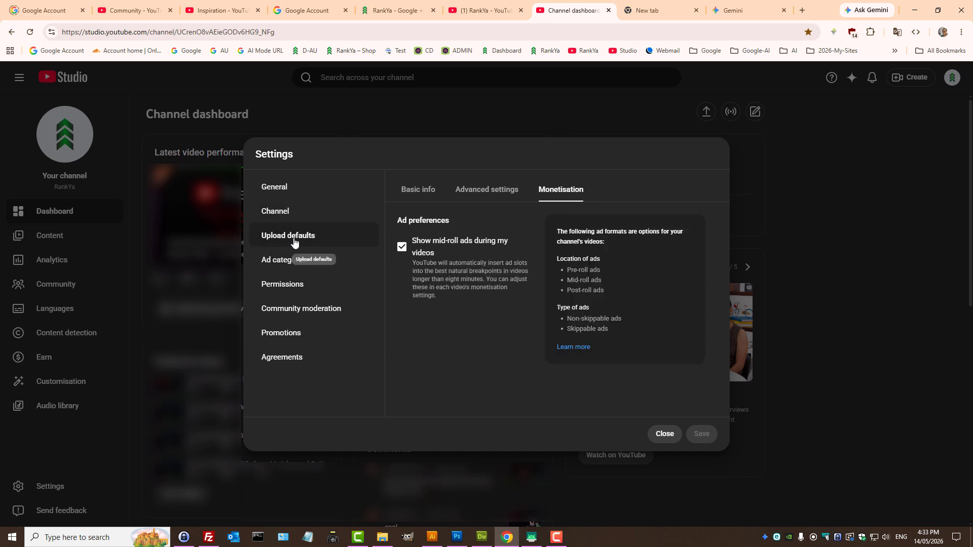
click(418, 189)
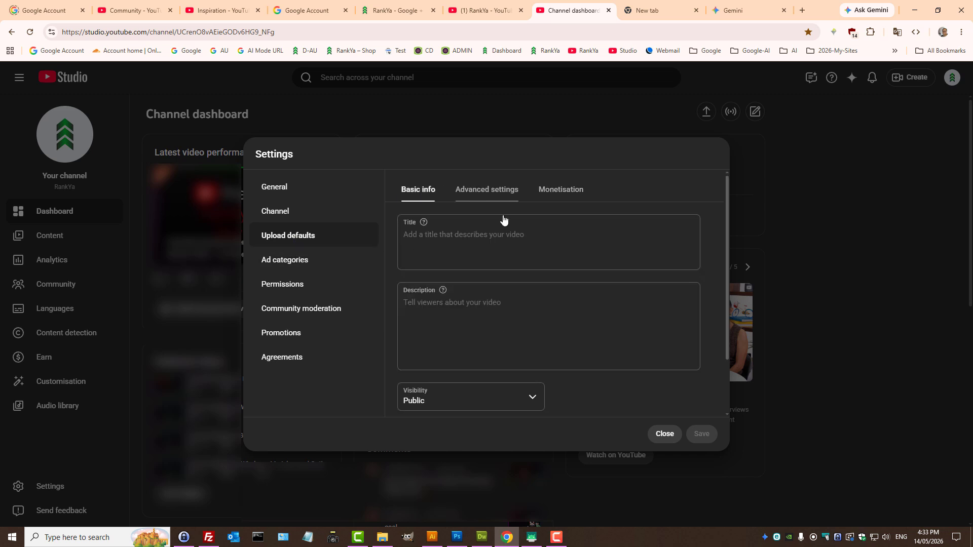
scroll(513, 396, down, 2)
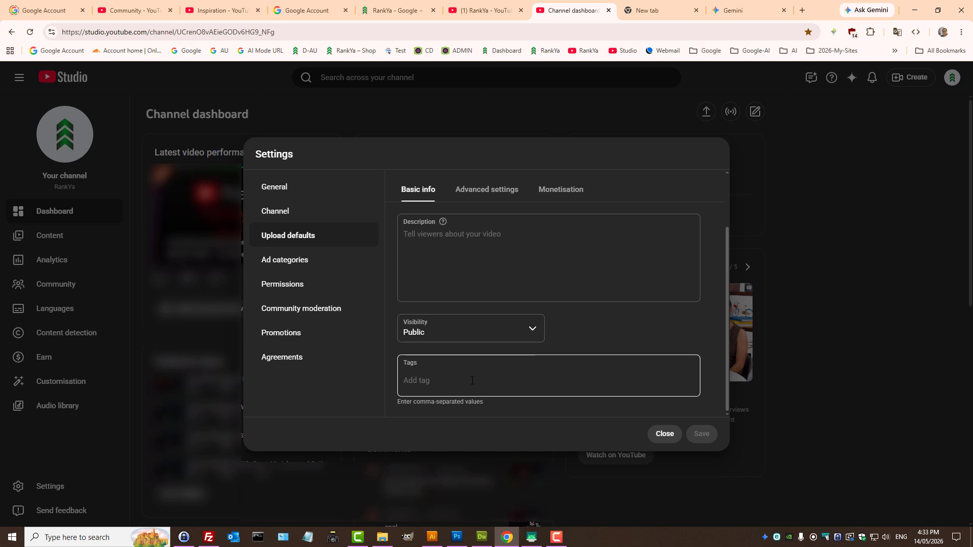
click(485, 197)
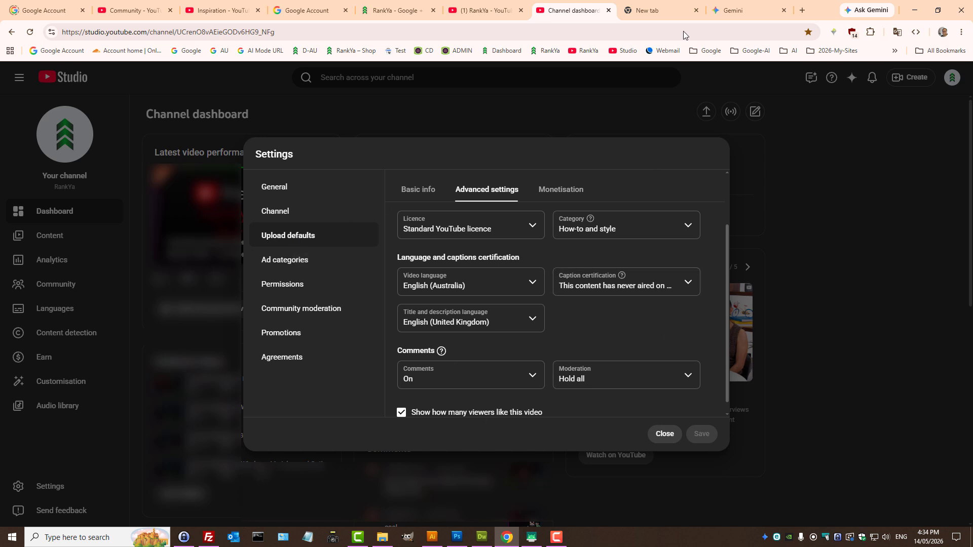
Step: Switch to Gemini, start a new chat in a separate tab and view the available models
click(739, 6)
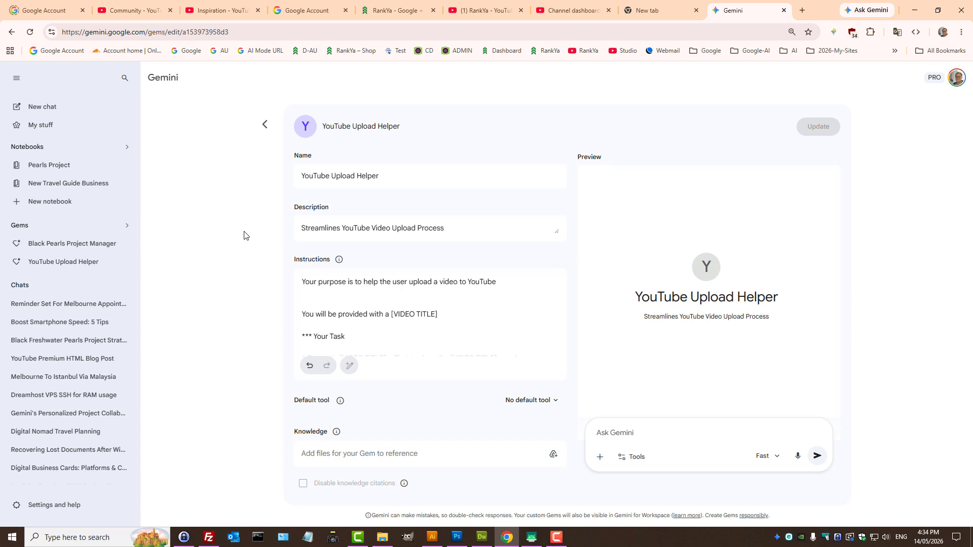
middle_click(66, 107)
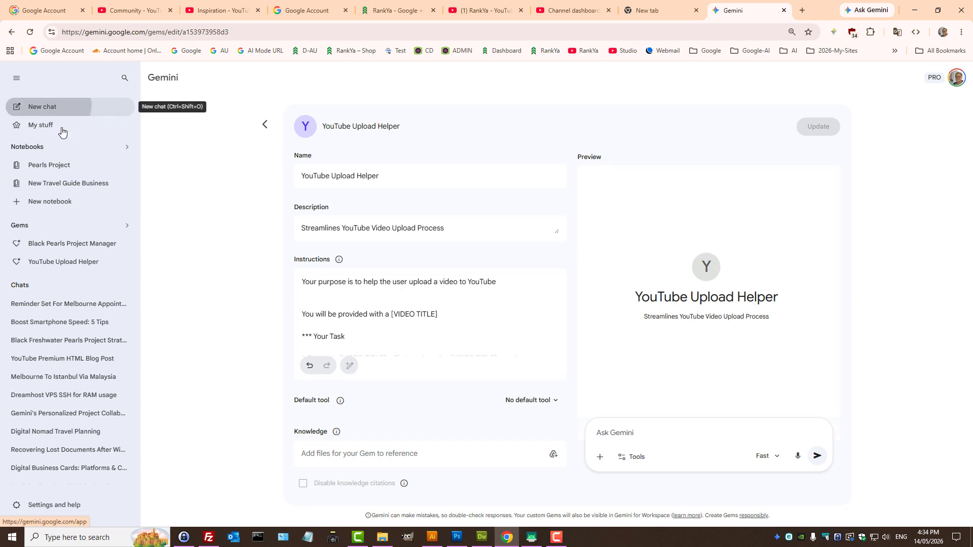
click(759, 8)
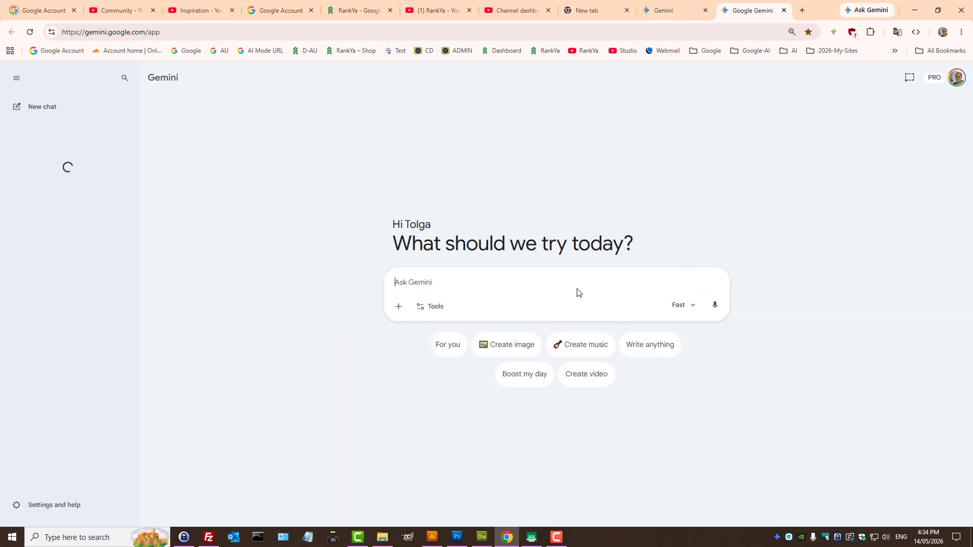
click(692, 306)
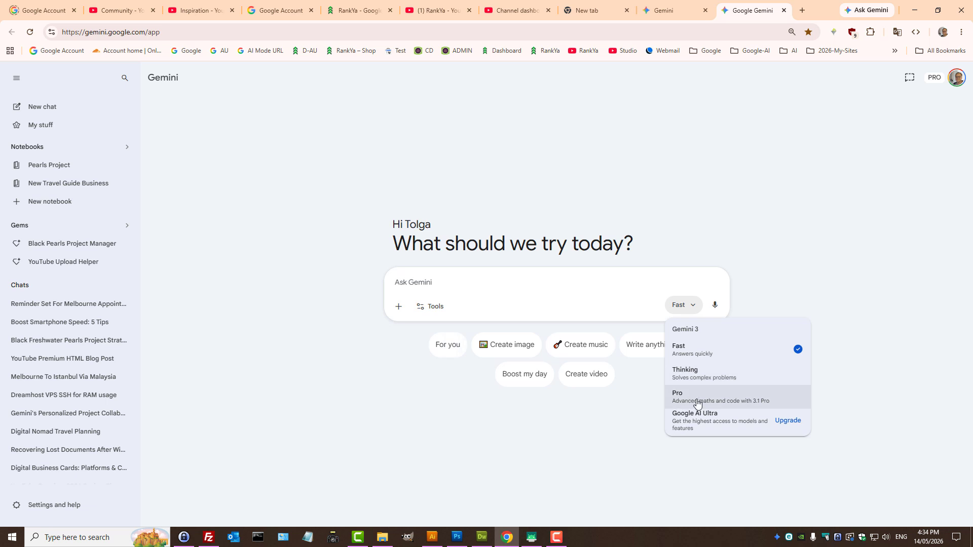
click(782, 238)
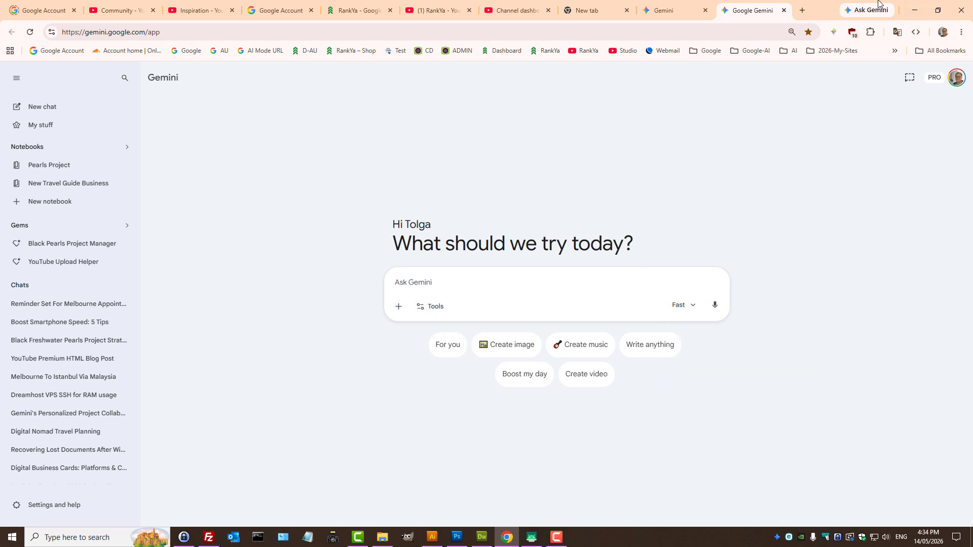
Step: Clear the open windows off the desktop and open the "Google AI Pro Membership Family Sharing Simplified" video folder
click(914, 10)
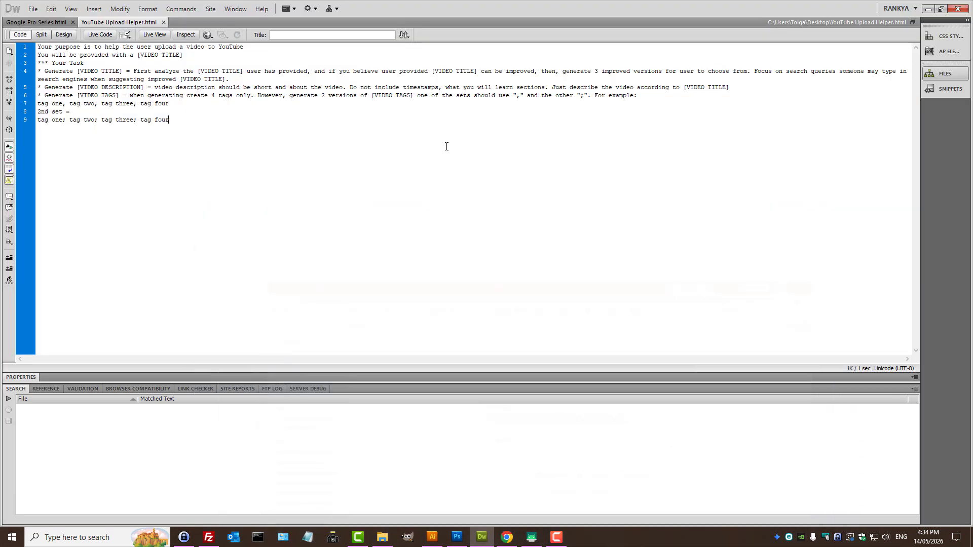
click(928, 9)
click(693, 96)
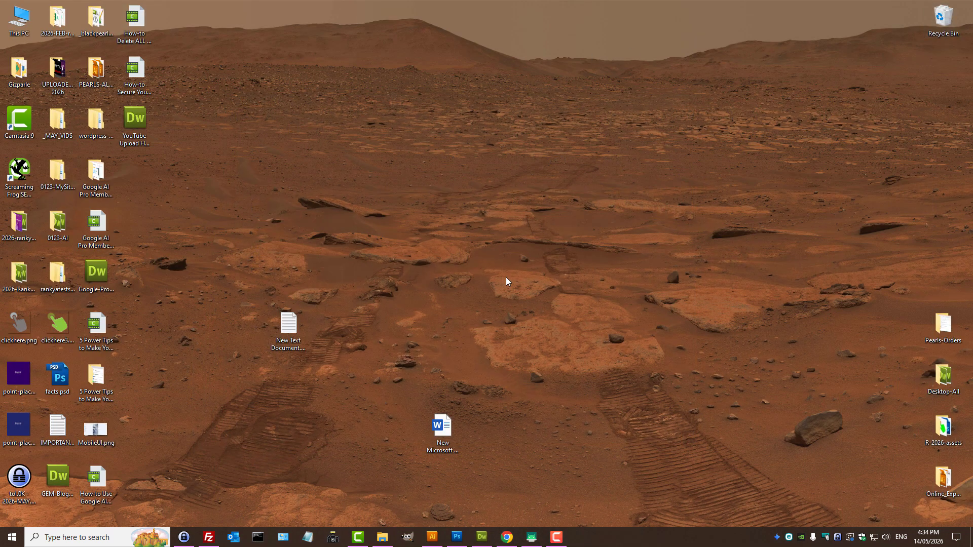
double_click(97, 175)
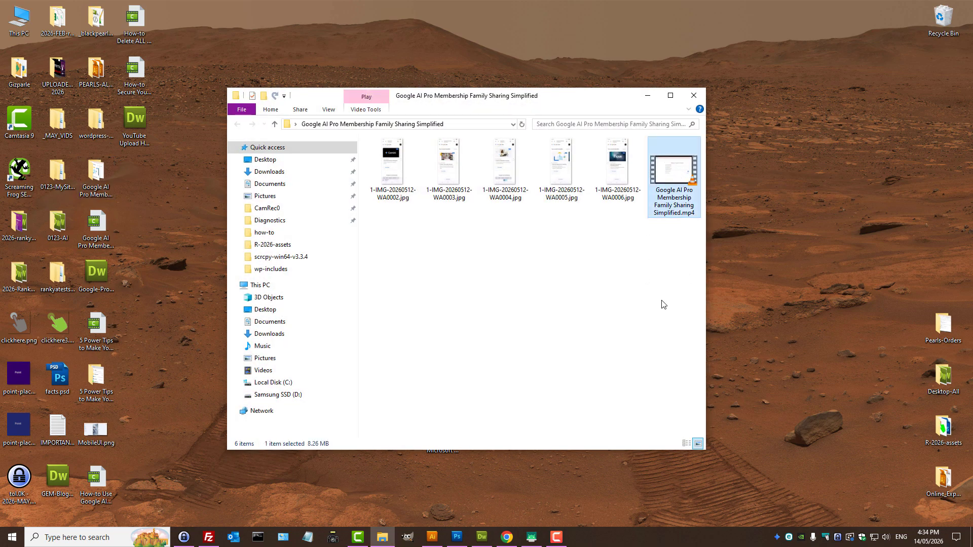
Step: Return to Gemini, open the Gem manager and bring up the blank form for a new Gem
click(507, 537)
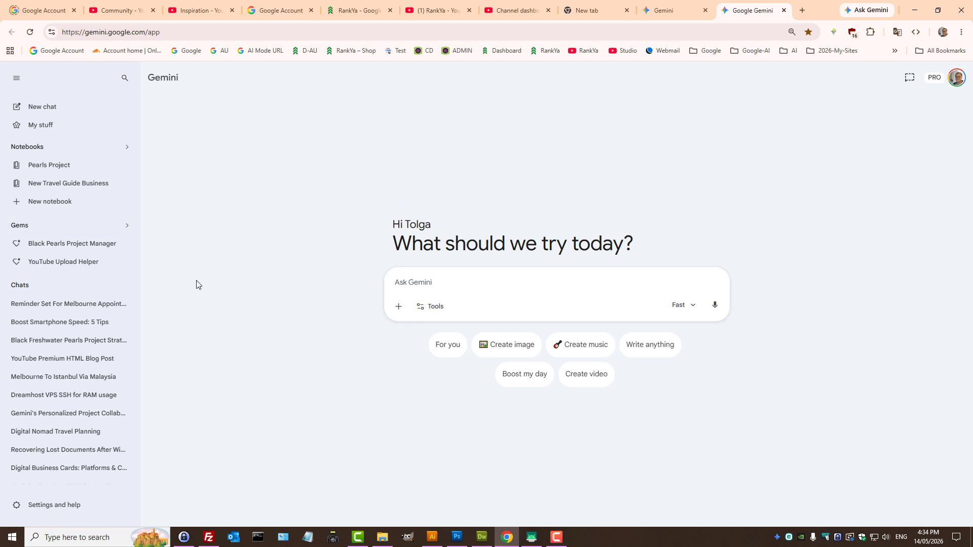
click(64, 226)
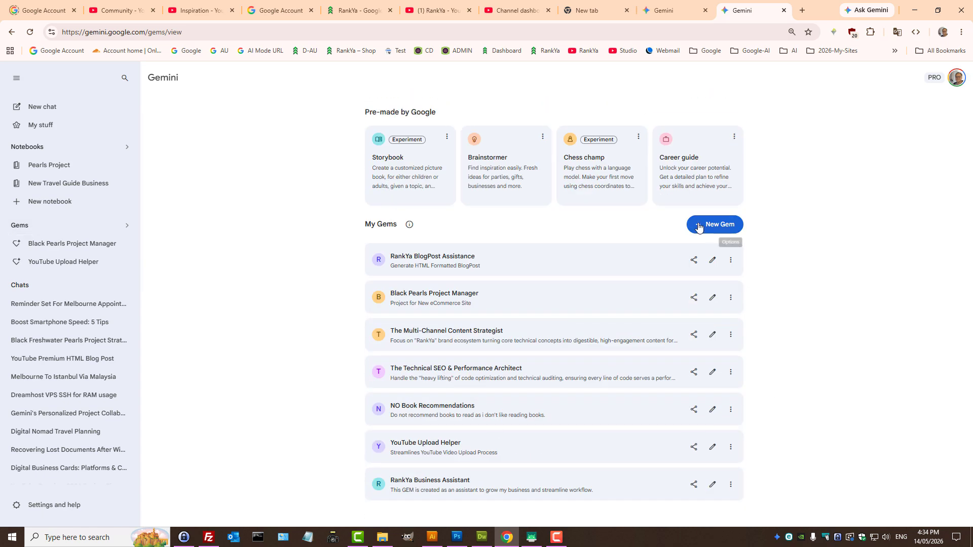
click(742, 223)
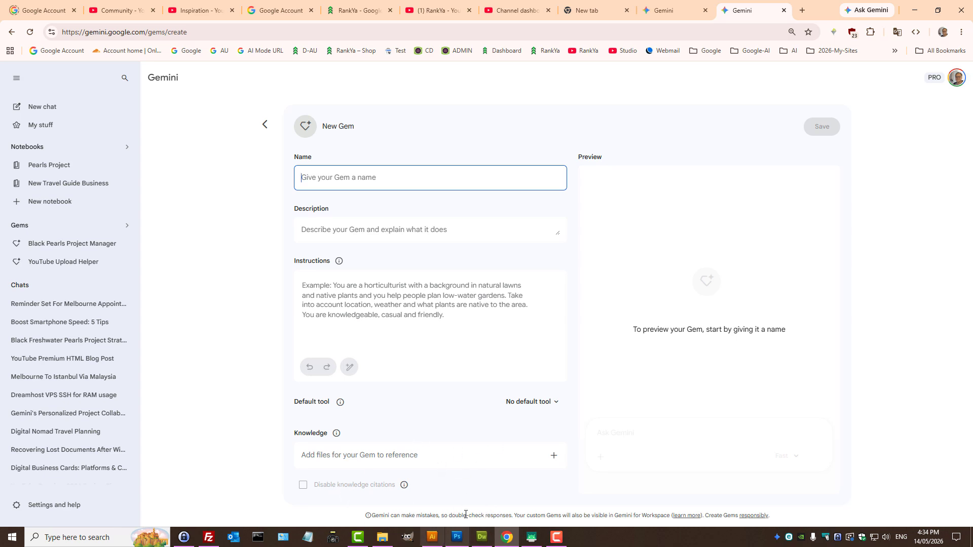
Step: Switch to Dreamweaver and examine the Gem instructions for titles, descriptions and tags in YouTube Upload Helper.html
click(480, 538)
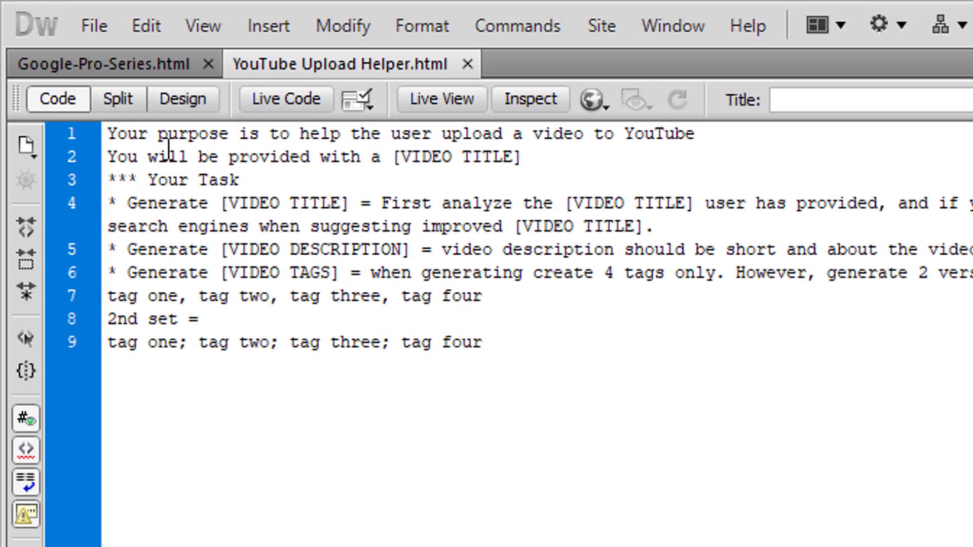
drag(138, 135, 730, 148)
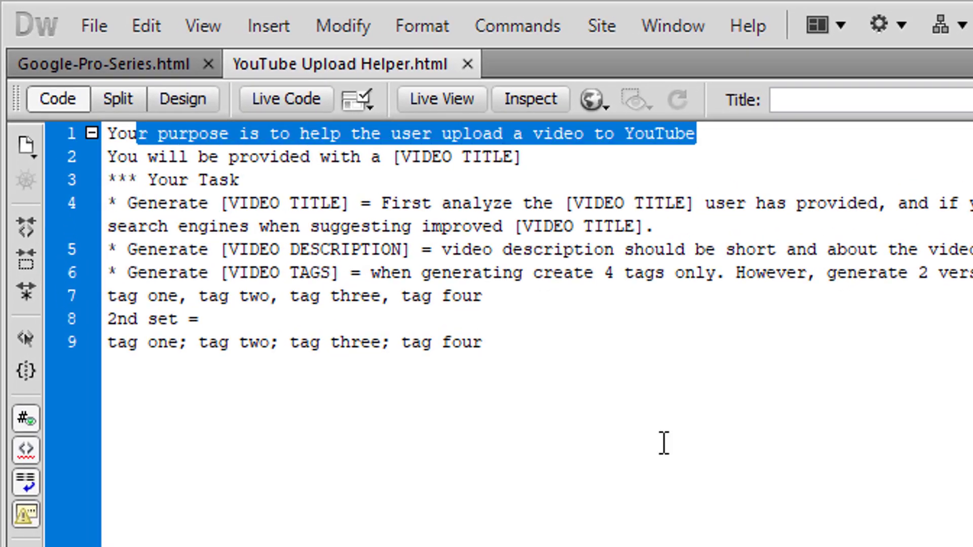
click(635, 392)
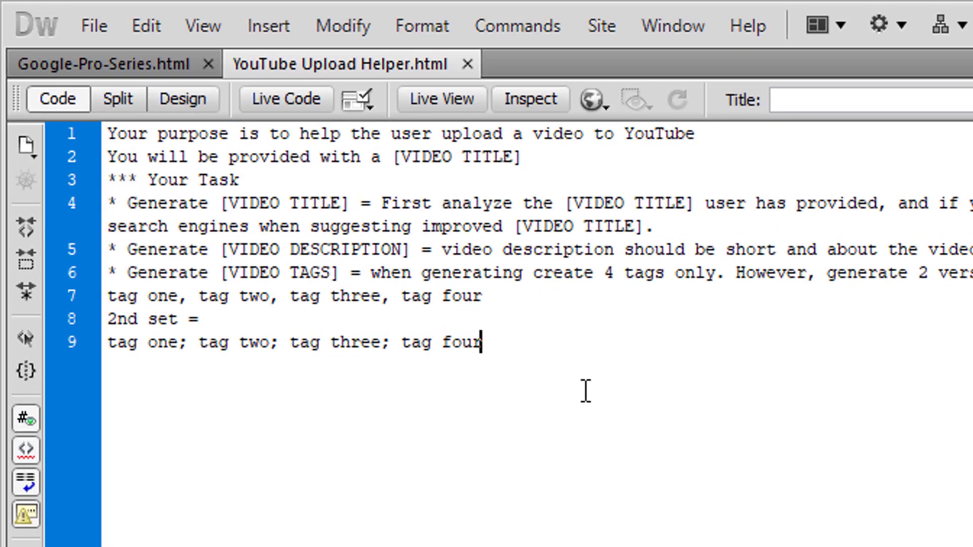
drag(520, 364, 2, 167)
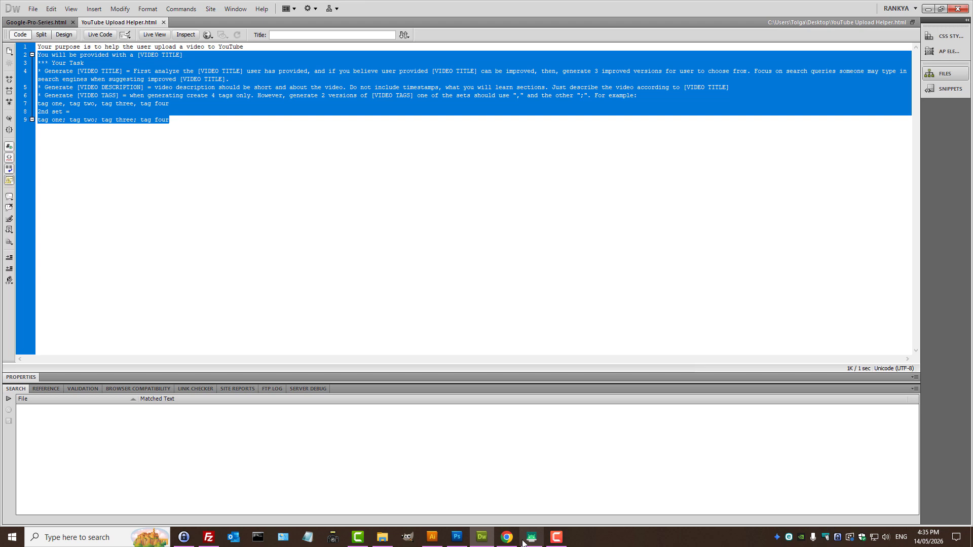
Step: Open the YouTube Upload Helper Gem in Gemini and copy the MP4 video's file name from its desktop folder
click(515, 537)
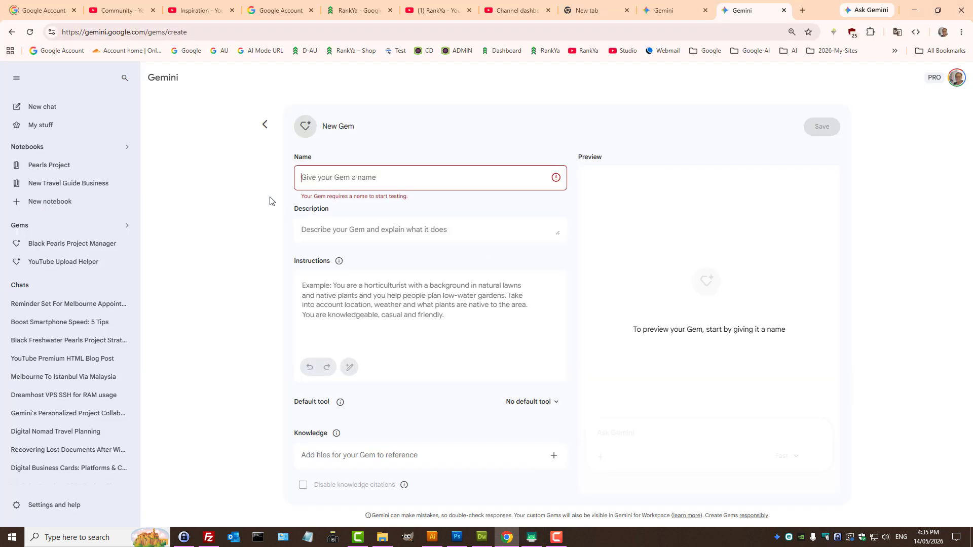
click(47, 267)
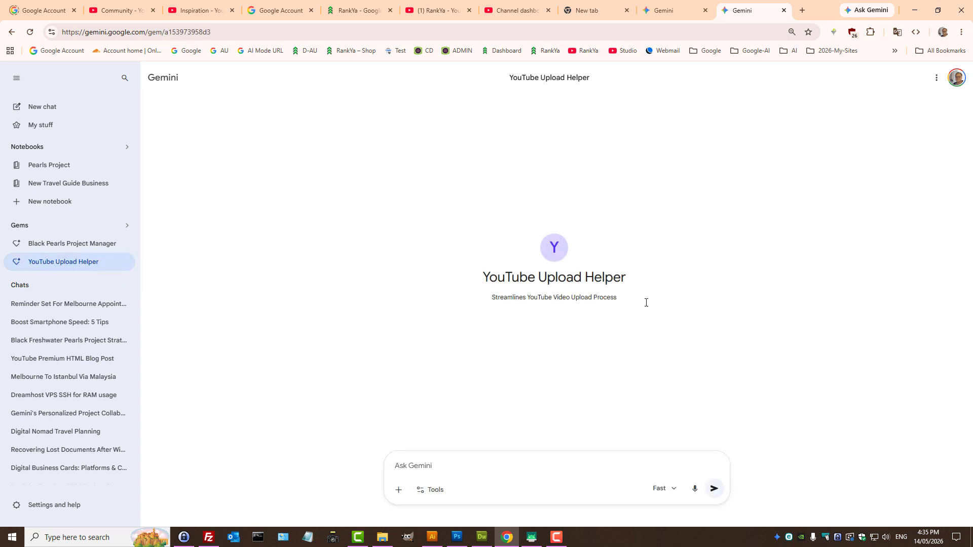
click(914, 11)
click(926, 10)
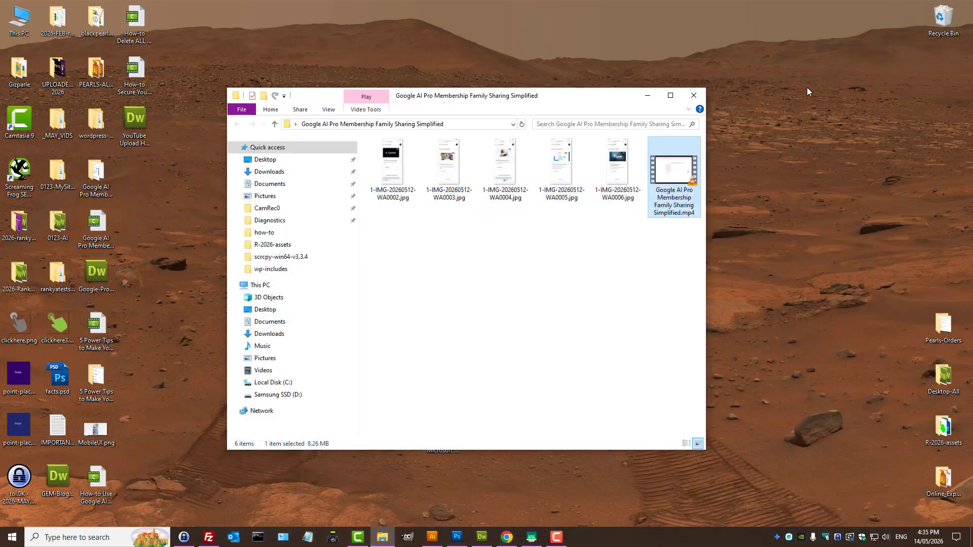
key(F2)
key(ctrl+c)
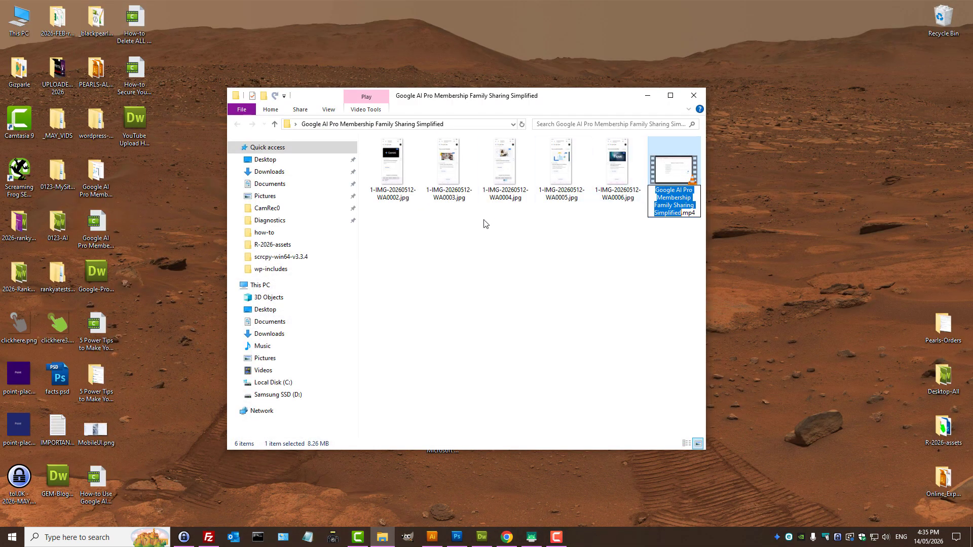
Step: Submit the quoted video title "Google AI Pro Membership Family Sharing Simplified" to the YouTube Upload Helper Gem
click(507, 537)
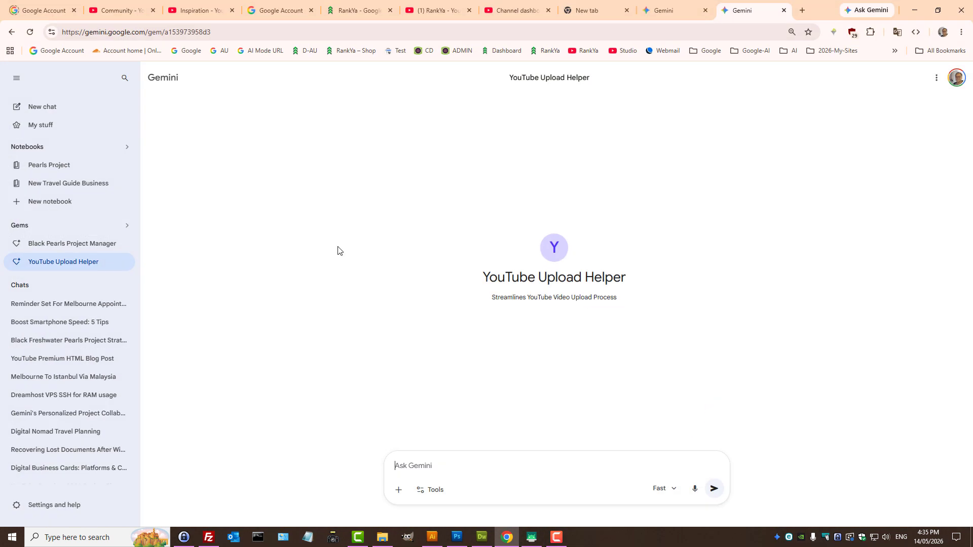
text(")
key(ctrl+v)
text(")
click(713, 488)
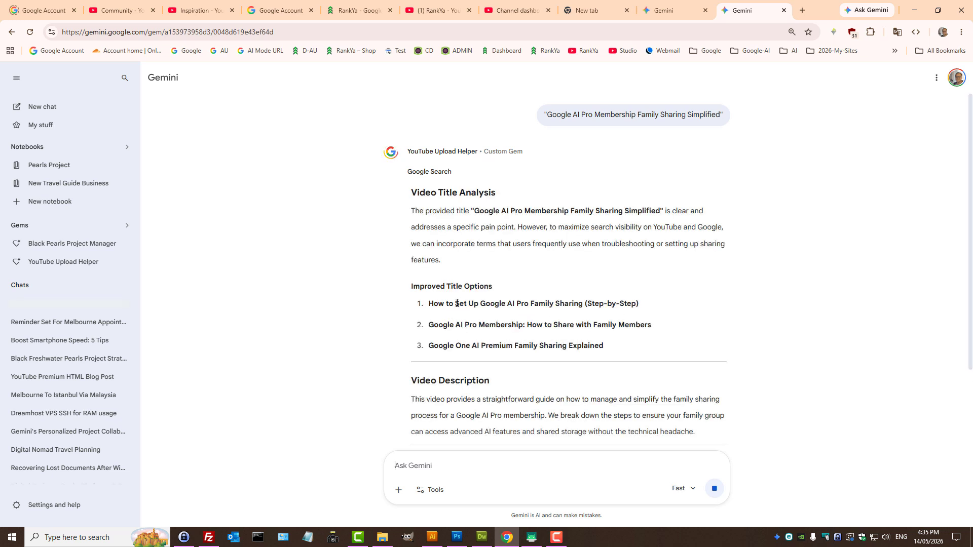
Step: Copy the third improved title, "Google One AI Premium Family Sharing Explained", from the Gem's response
drag(411, 192, 640, 303)
triple_click(521, 325)
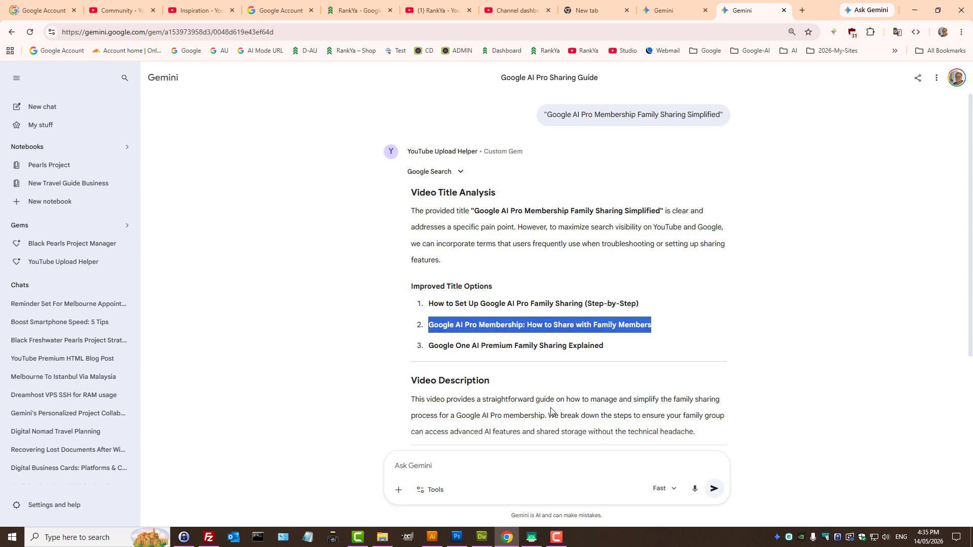
right_click(588, 321)
click(601, 333)
triple_click(476, 345)
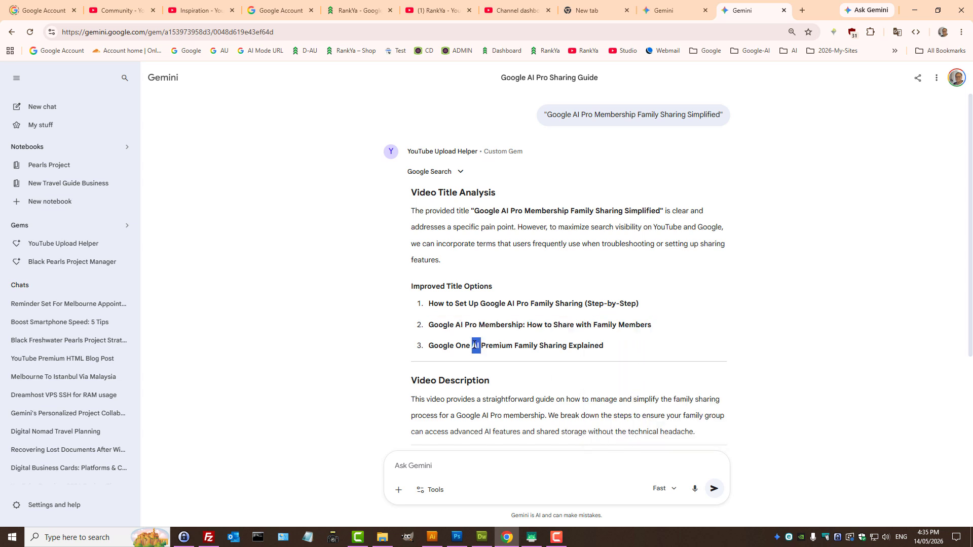
right_click(513, 346)
click(527, 358)
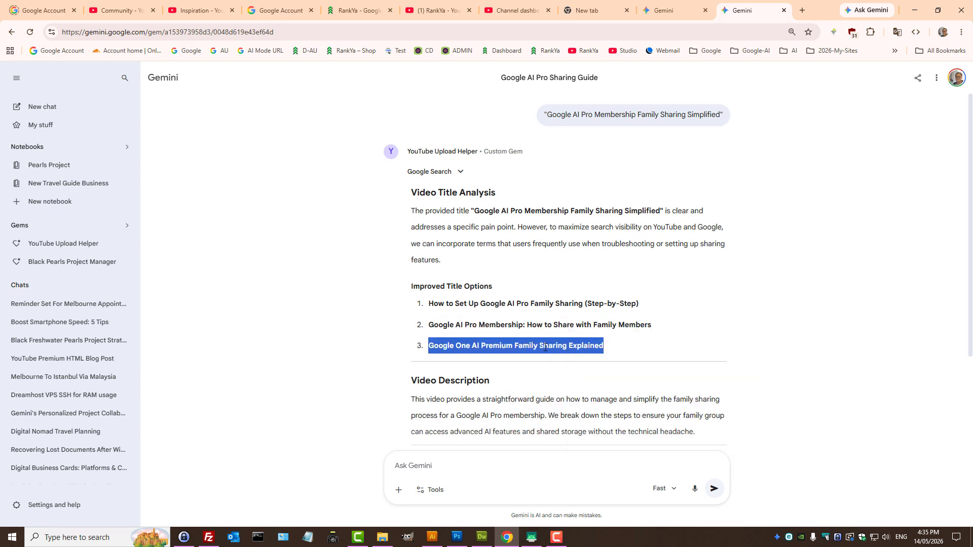
Step: Open the MP4 file's detail properties in its desktop folder and set the Title to the copied "Google One AI Premium Family Sharing Explained"
click(914, 10)
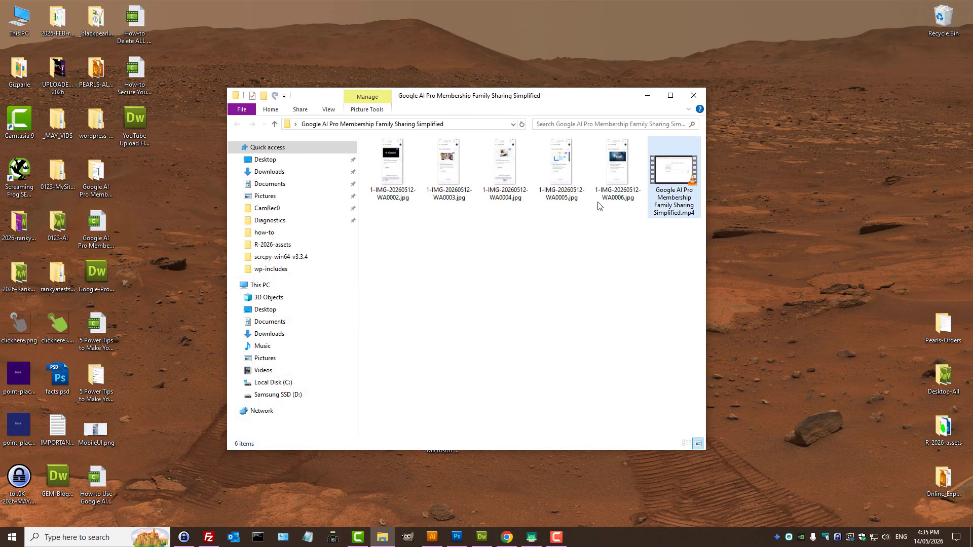
click(672, 170)
right_click(672, 170)
click(686, 426)
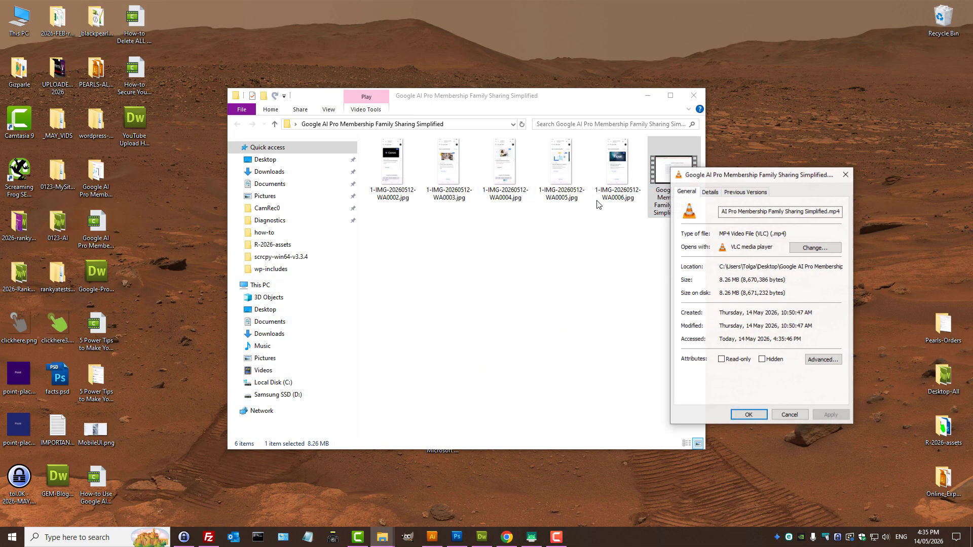
drag(711, 170, 441, 170)
click(437, 188)
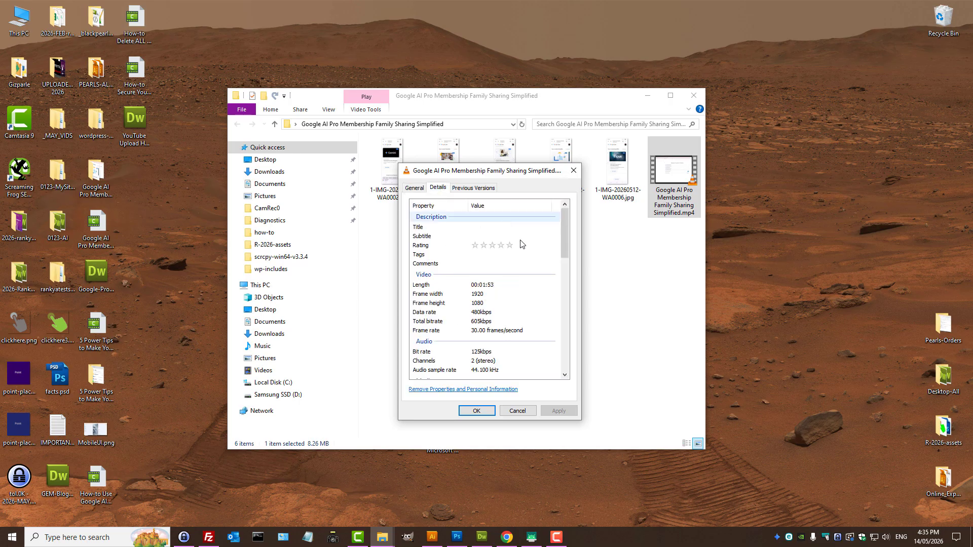
click(488, 228)
key(ctrl+v)
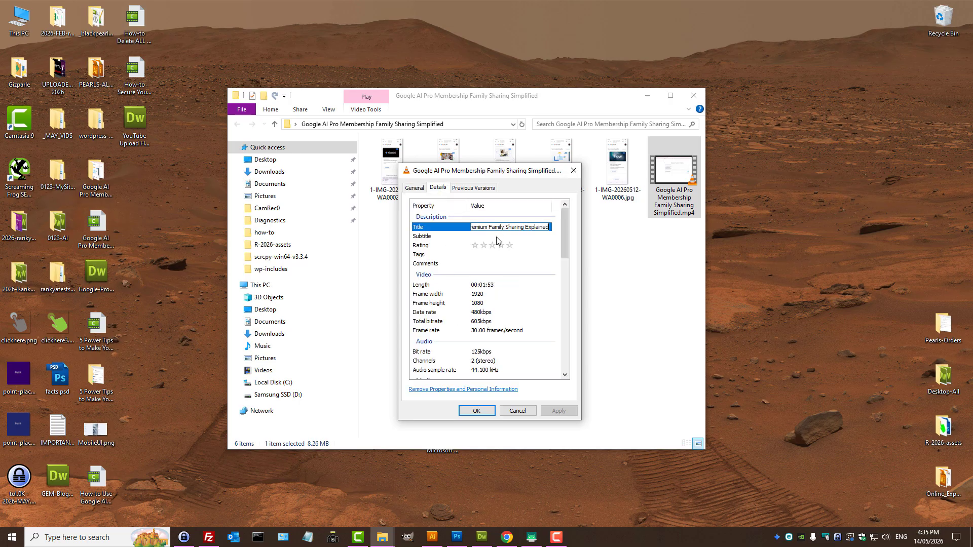
Step: Copy the Gem's video description into the video file's Subtitle property and set its Rating to five stars
click(489, 236)
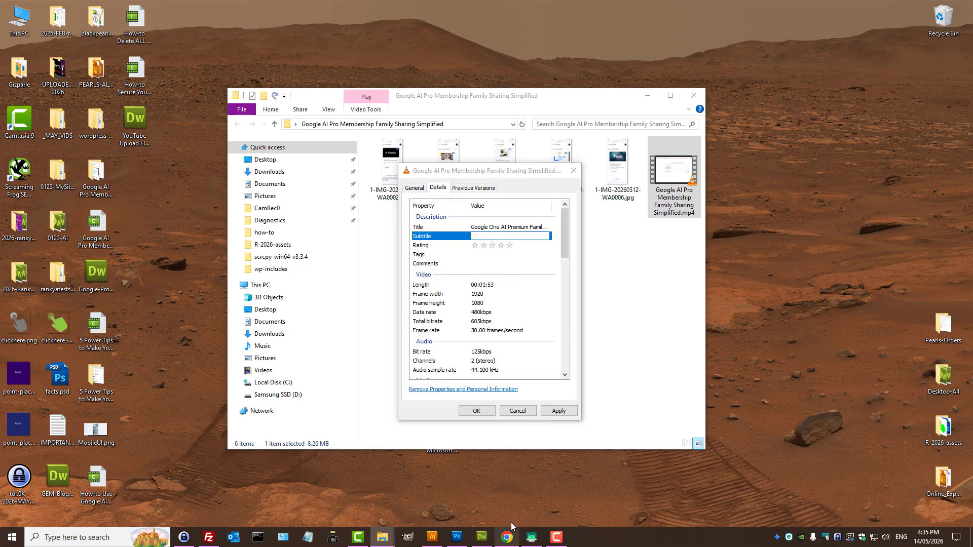
click(506, 536)
triple_click(457, 409)
right_click(644, 416)
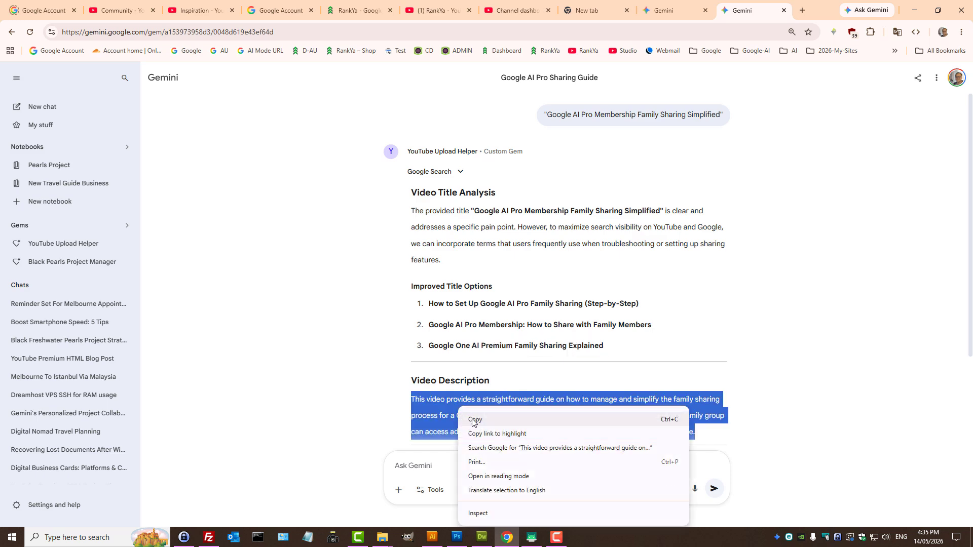
click(658, 423)
click(915, 10)
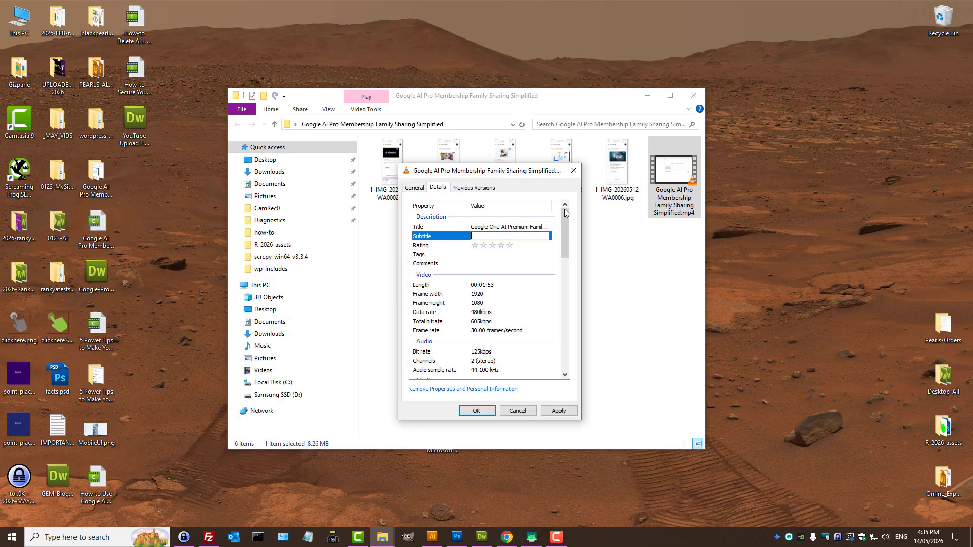
key(ctrl+v)
click(509, 245)
Step: Copy the semicolon-separated Set 2 tags from the Gem's response into the video file's Tags property and open Comments for editing
click(475, 261)
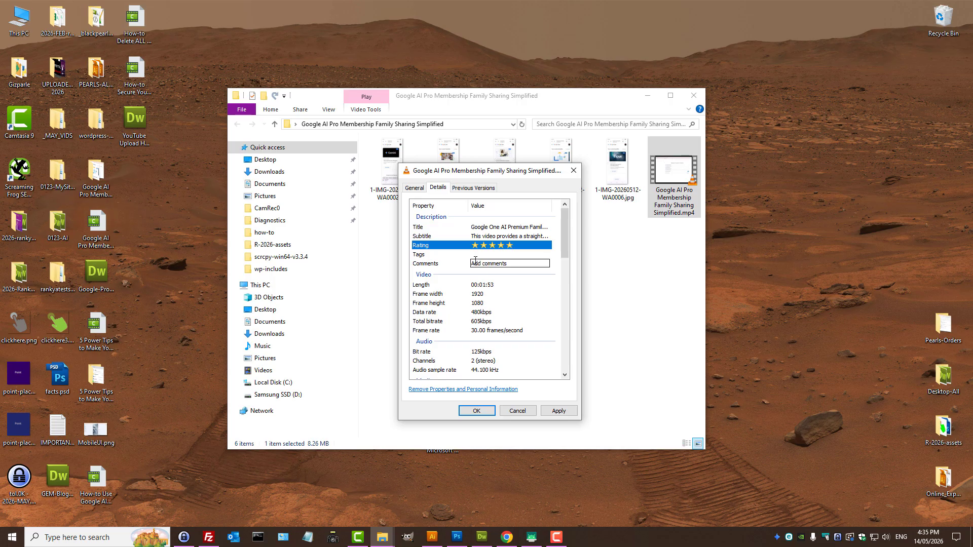
click(507, 536)
scroll(501, 359, down, 3)
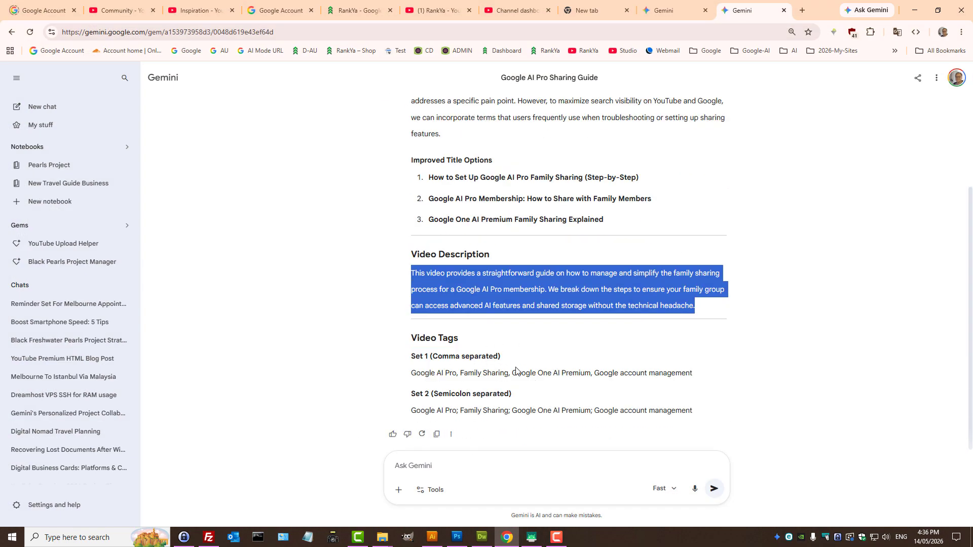
triple_click(471, 412)
right_click(471, 412)
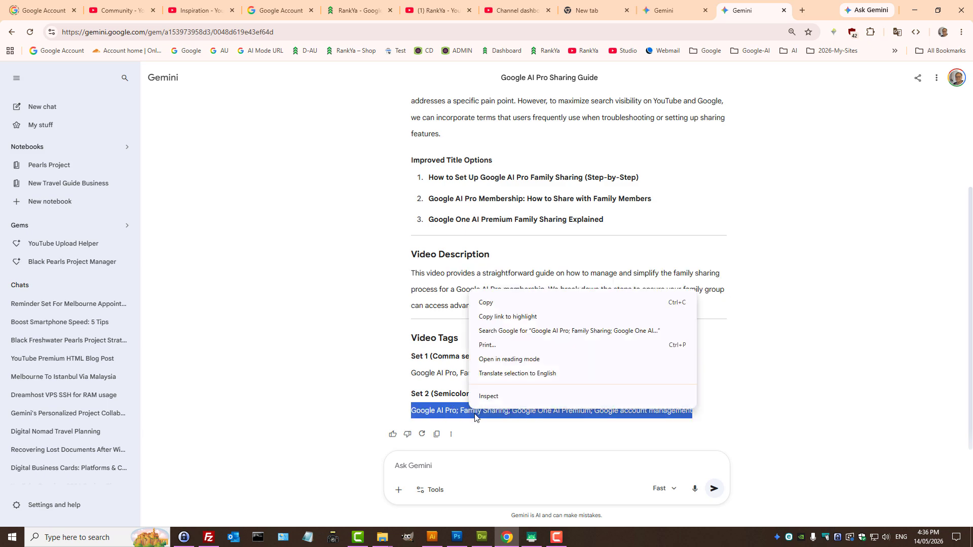
click(484, 303)
click(920, 11)
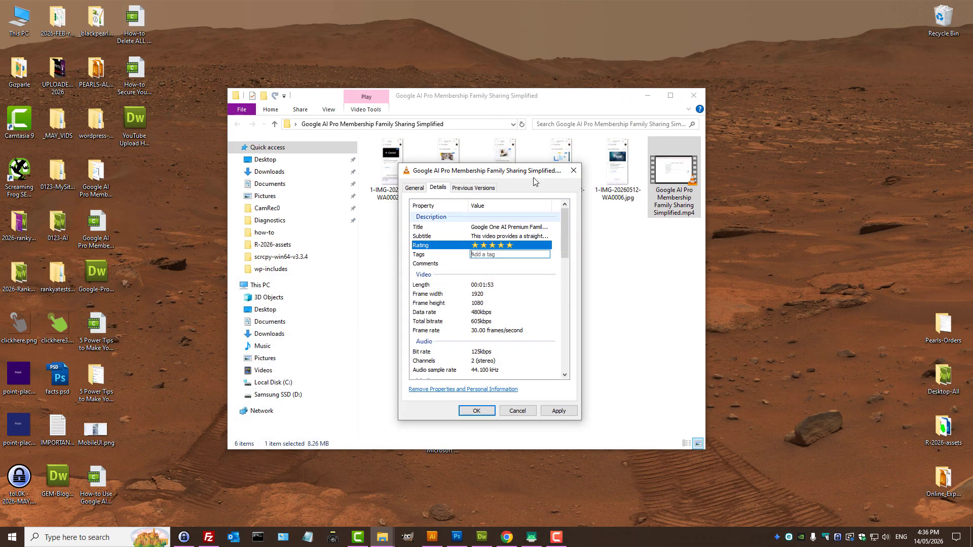
key(ctrl+v)
click(444, 264)
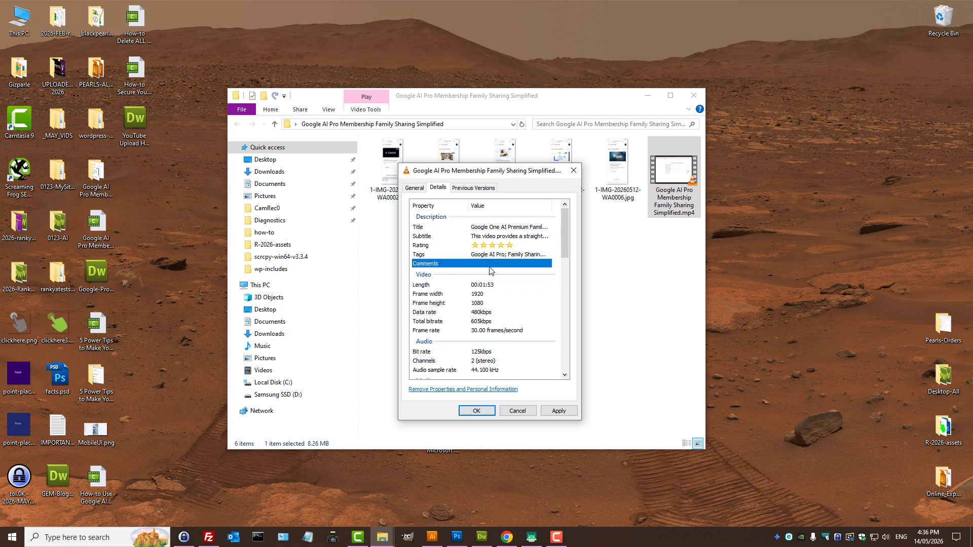
click(499, 262)
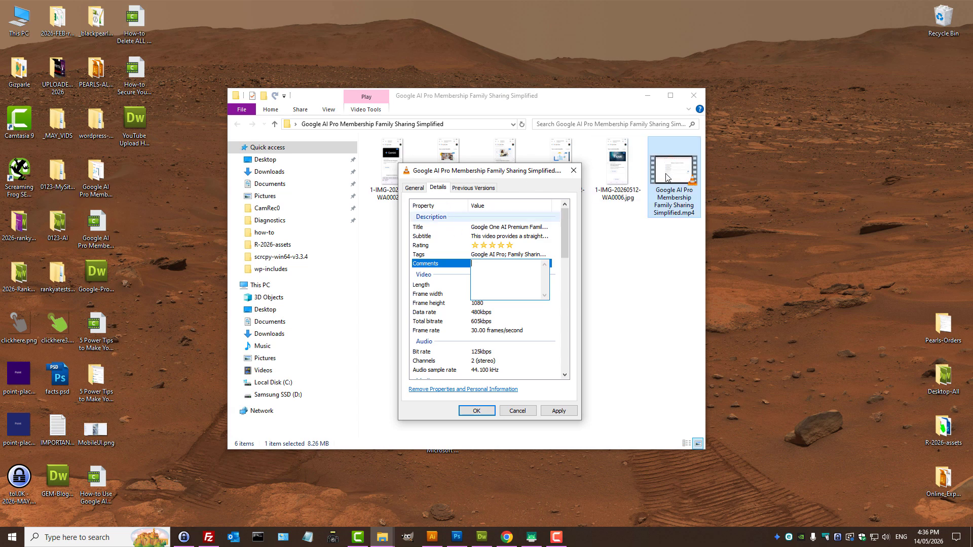
Step: Bring up the Properties of the MP4 video file from its folder again
click(669, 200)
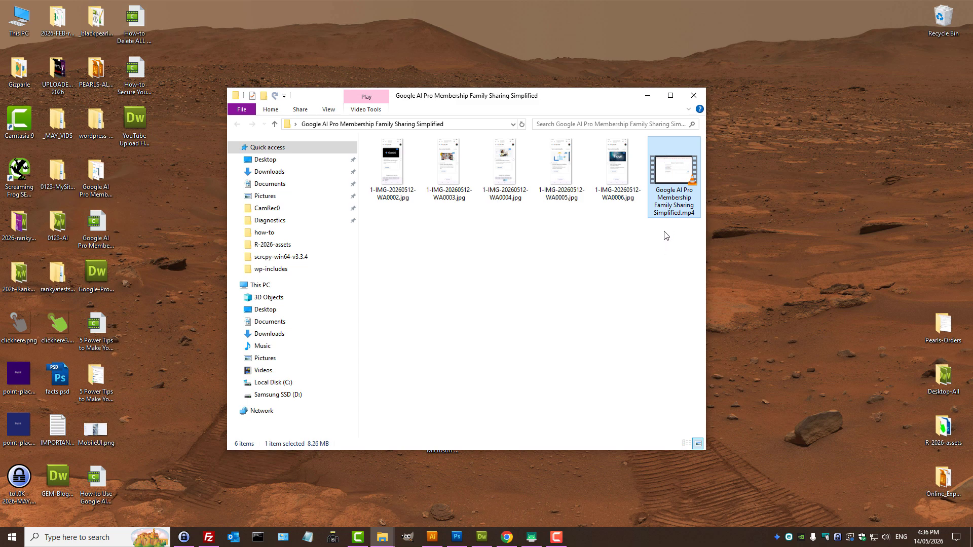
right_click(677, 180)
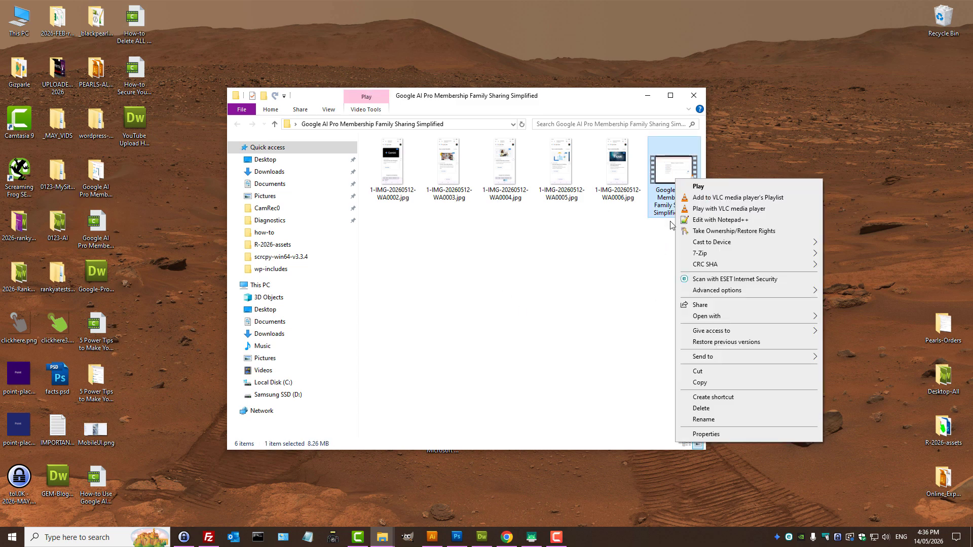
click(699, 435)
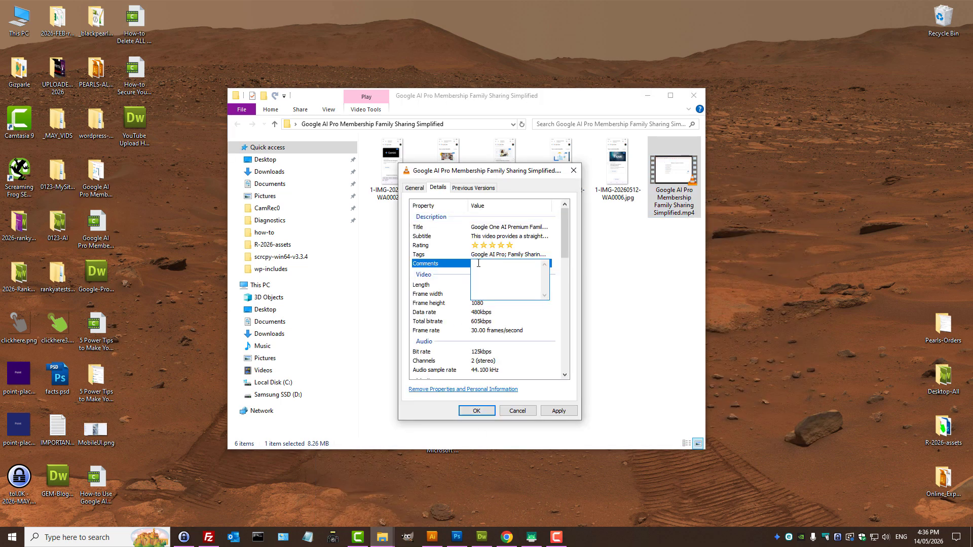
Step: Copy "For RankYa YouTube Channel and website new Google Account how-tos and walkthroughs." from IMPORTANT-RankYa-TAGS.txt into the video's Comments property
click(64, 433)
double_click(64, 432)
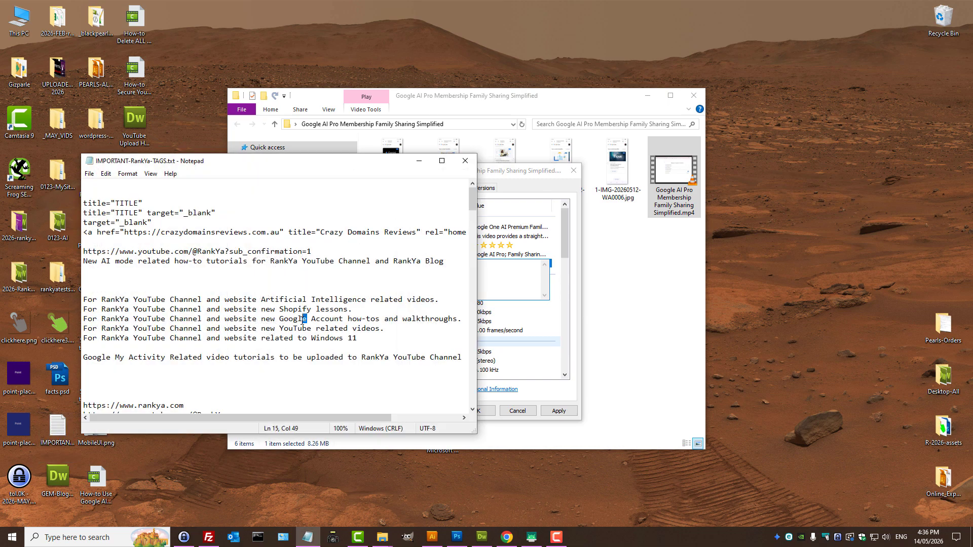
drag(302, 319, 410, 322)
key(shift+Home)
click(462, 318)
key(shift+Home)
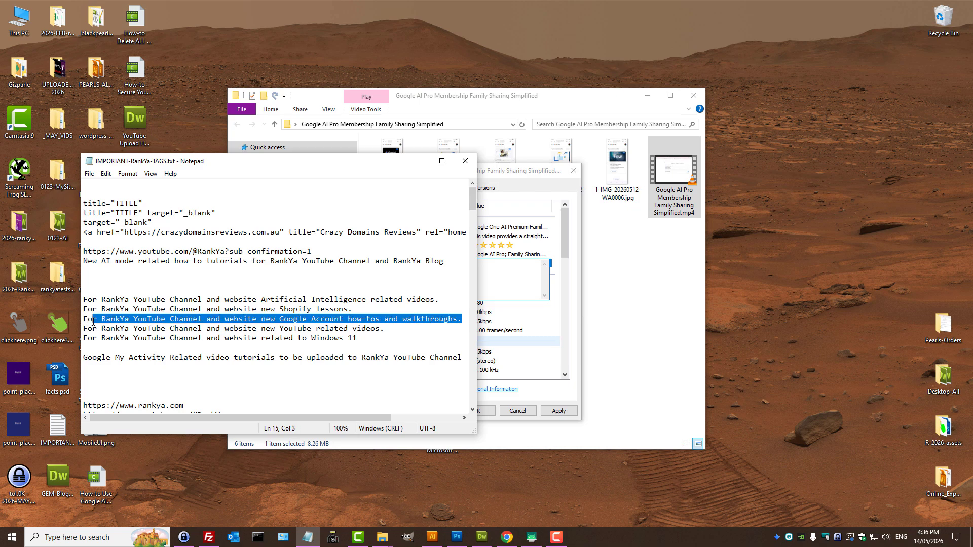
key(ctrl+c)
click(501, 277)
key(ctrl+v)
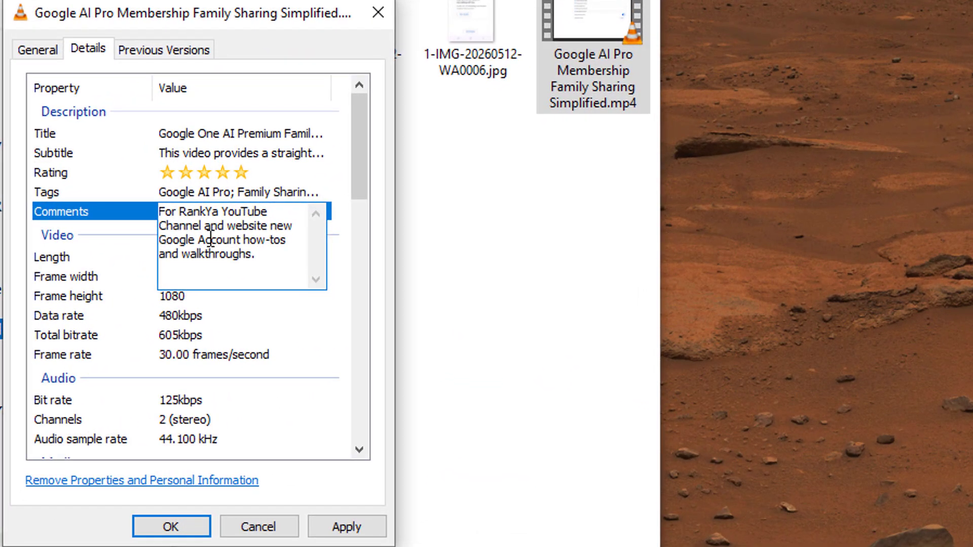
Step: Replace "Account" with "AI Pro" in the video file's Comments and apply the property changes
double_click(211, 239)
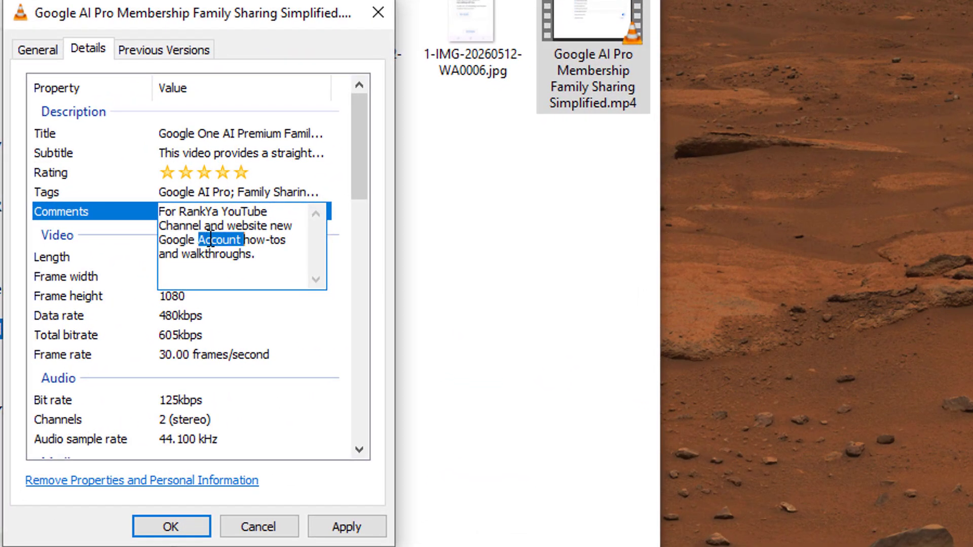
text(AI )
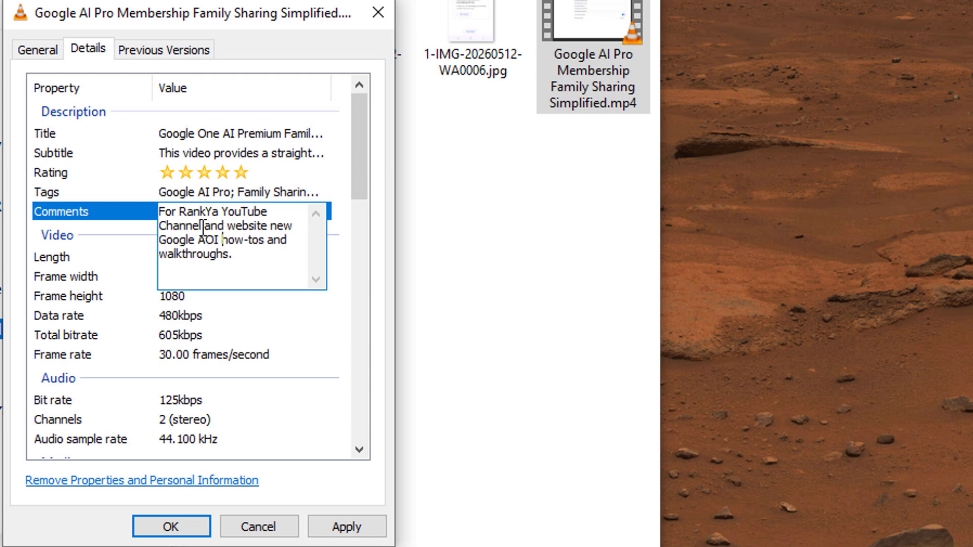
text(Pro)
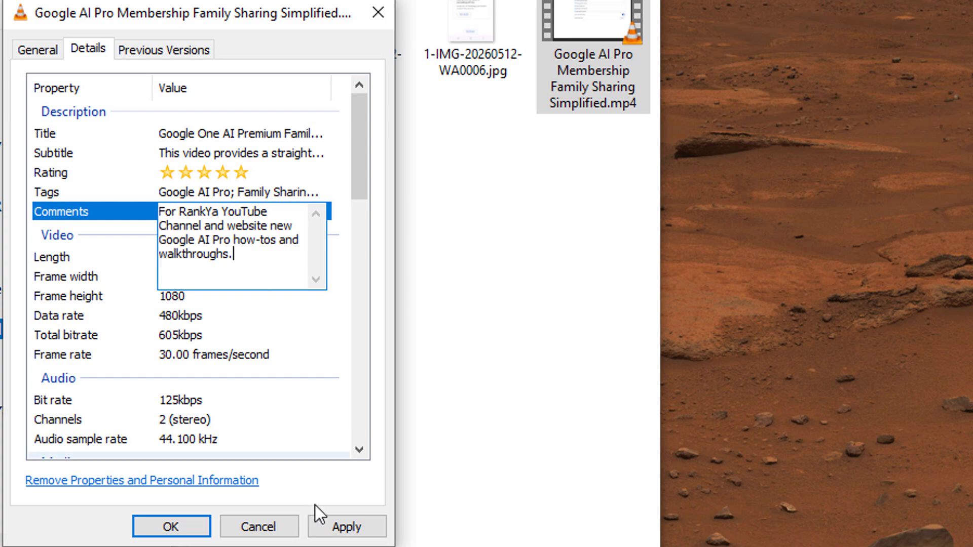
click(341, 526)
Step: Set the video file's Year to 2026 and its Publisher to RankYa
scroll(360, 217, down, 1)
drag(362, 220, 361, 263)
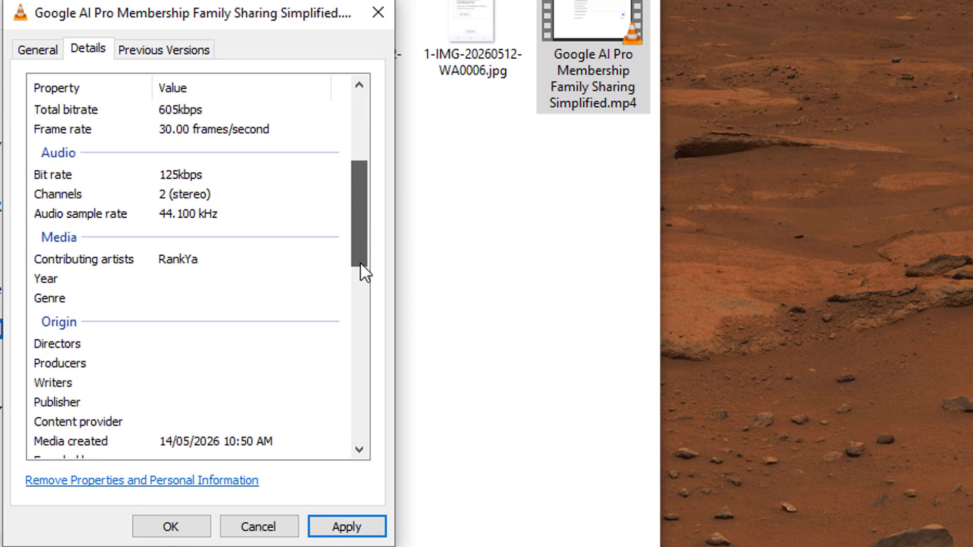
click(175, 278)
text(2026)
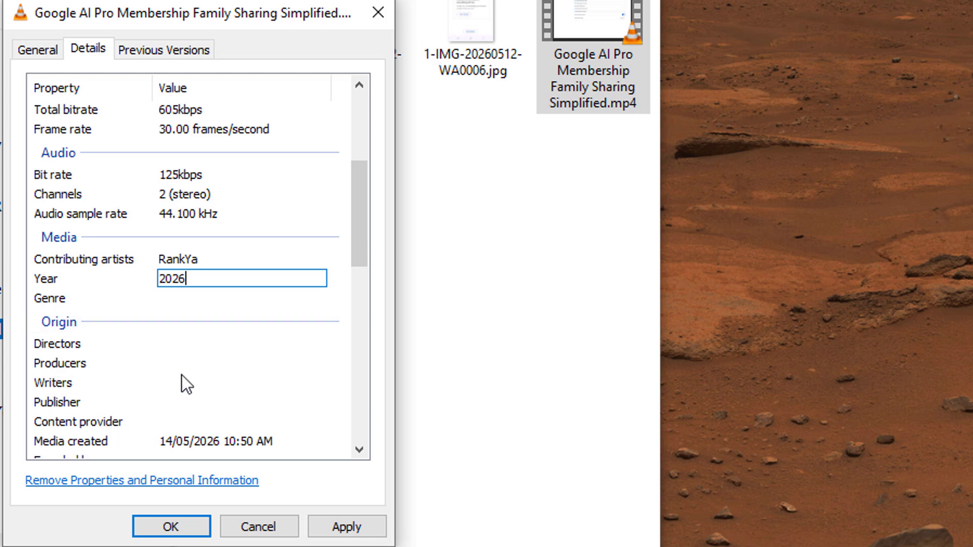
click(207, 404)
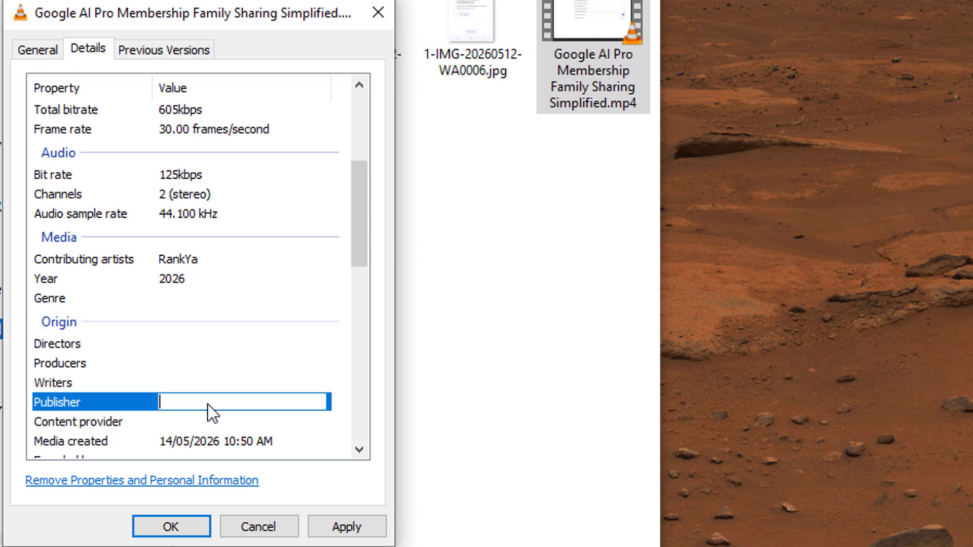
text(RankYa)
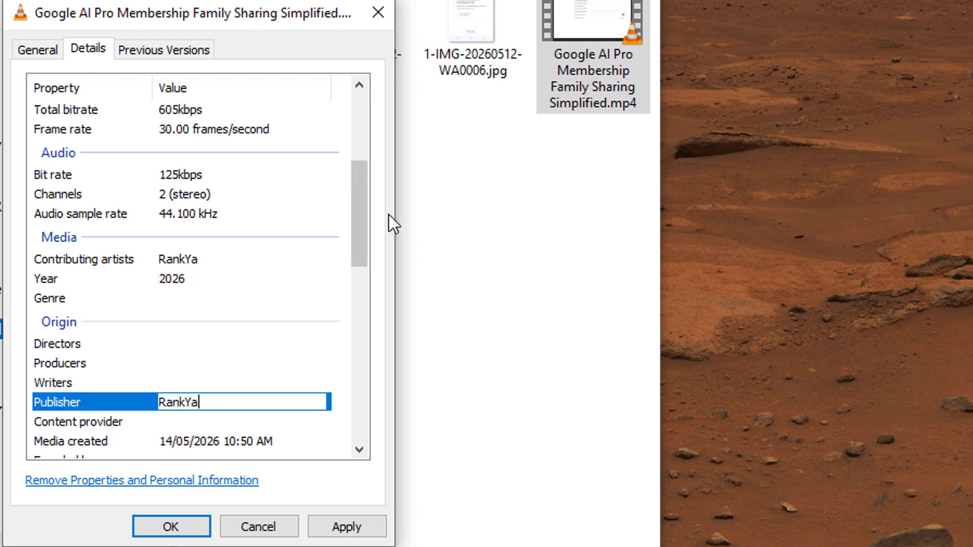
drag(369, 231, 353, 299)
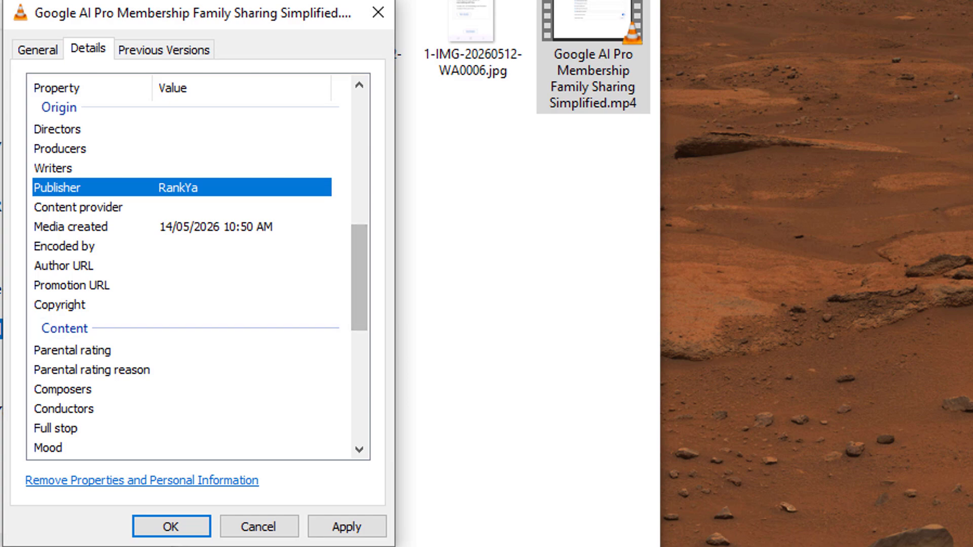
click(1, 329)
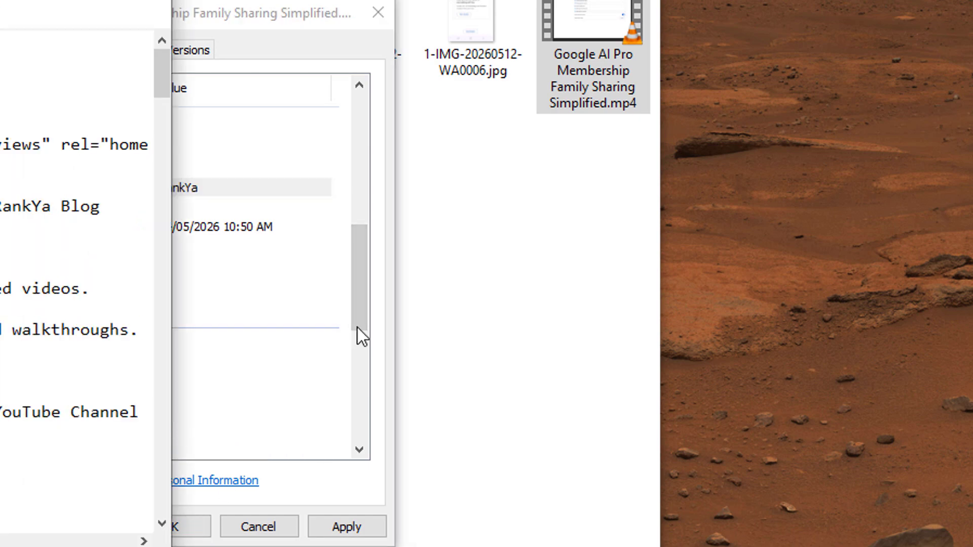
drag(357, 328, 362, 351)
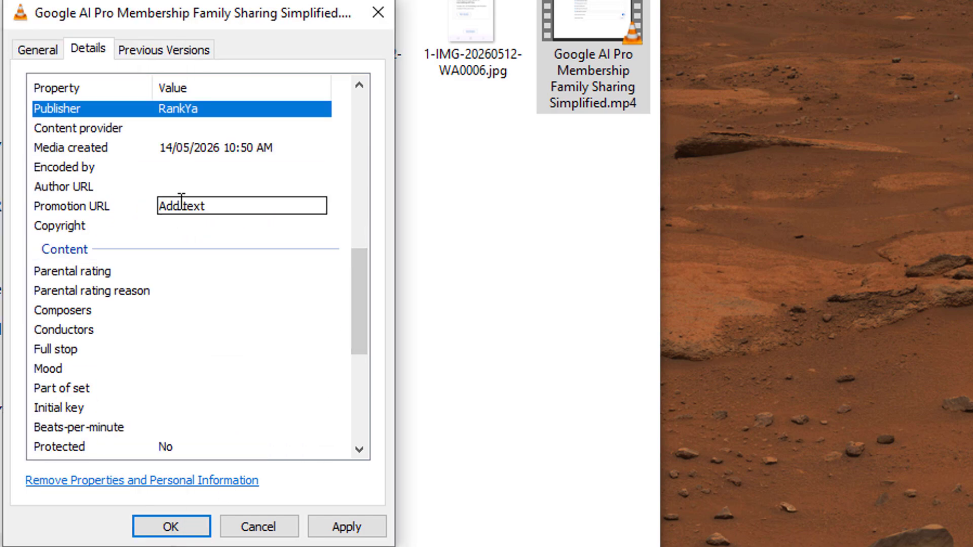
click(203, 186)
key(ctrl+v)
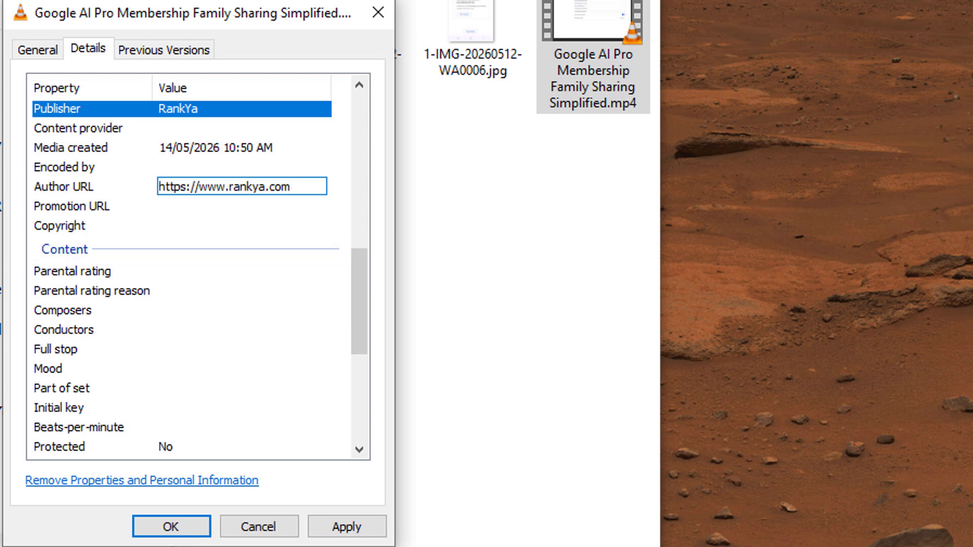
click(1, 274)
scroll(1, 274, down, 3)
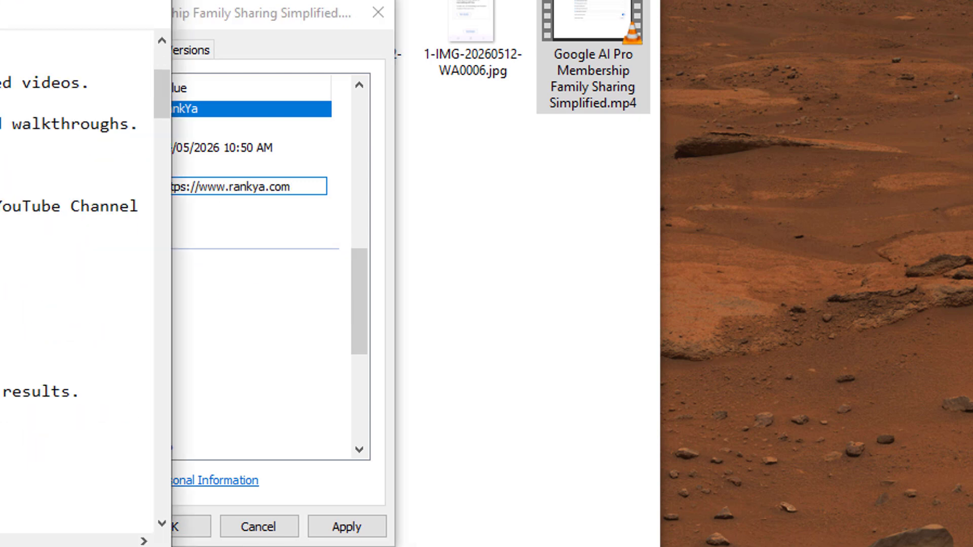
click(244, 220)
click(200, 207)
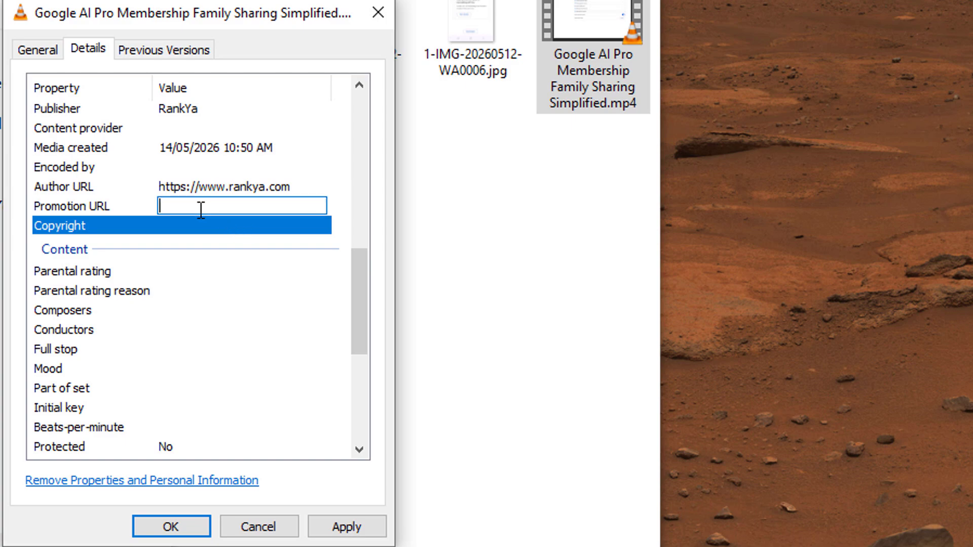
key(ctrl+v)
click(336, 527)
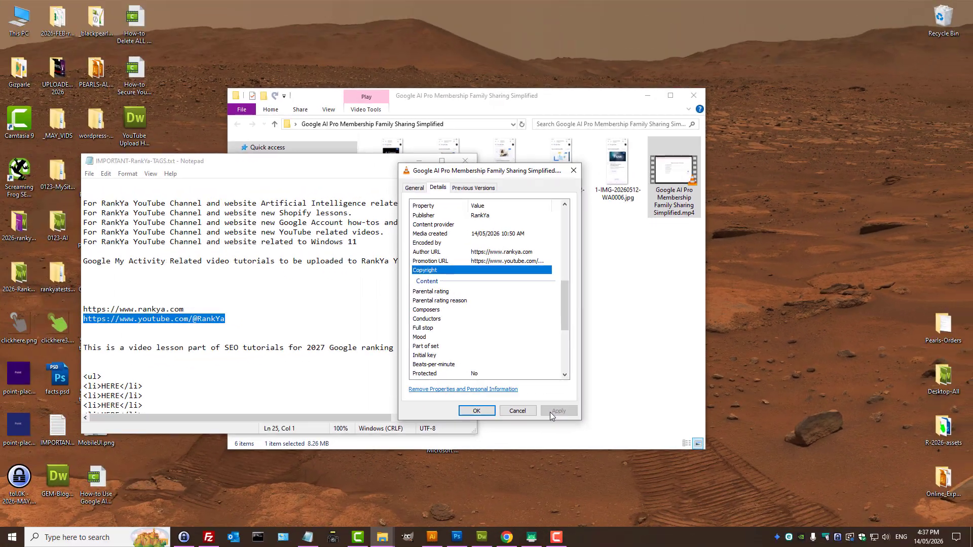
scroll(481, 283, up, 10)
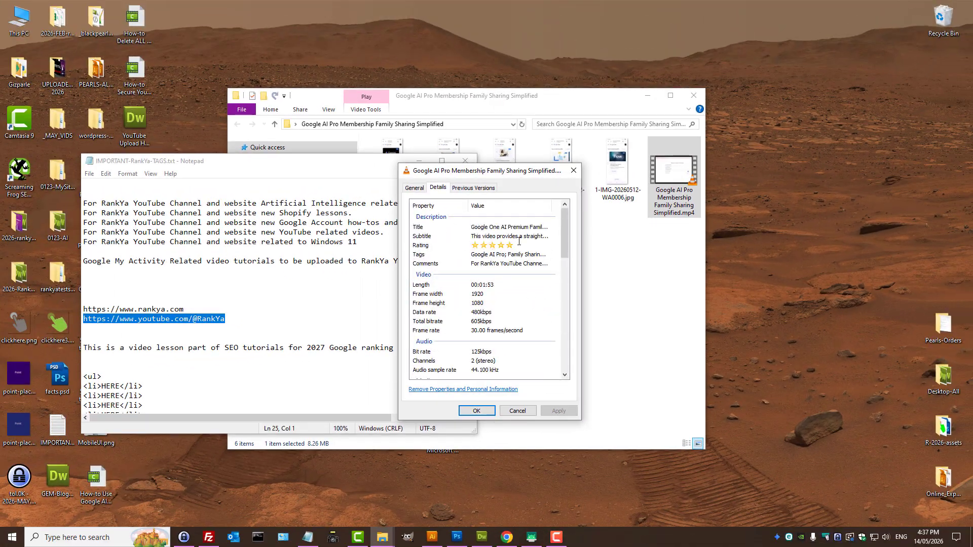
click(421, 158)
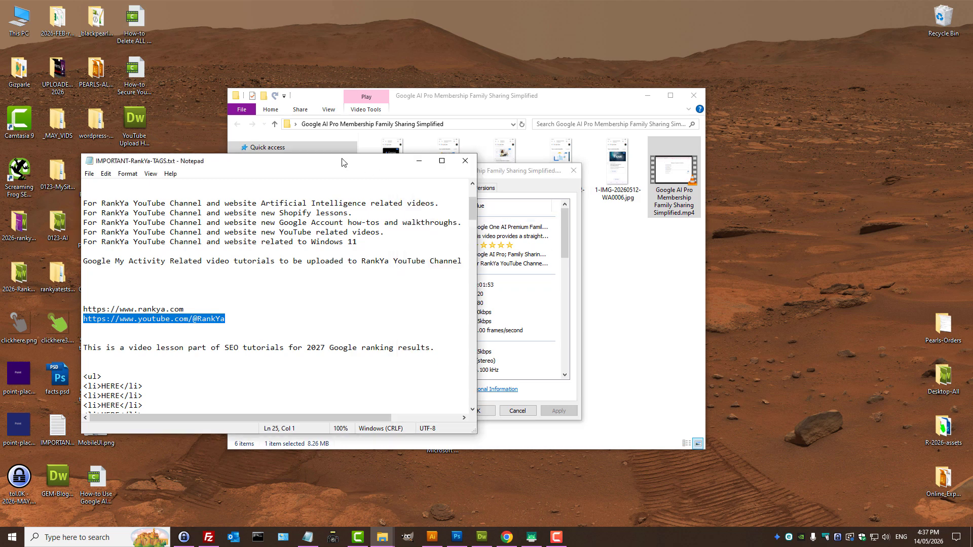
Step: Put away the tags text file, accept and close the video file's properties, and reselect the video in its folder
click(419, 161)
click(478, 411)
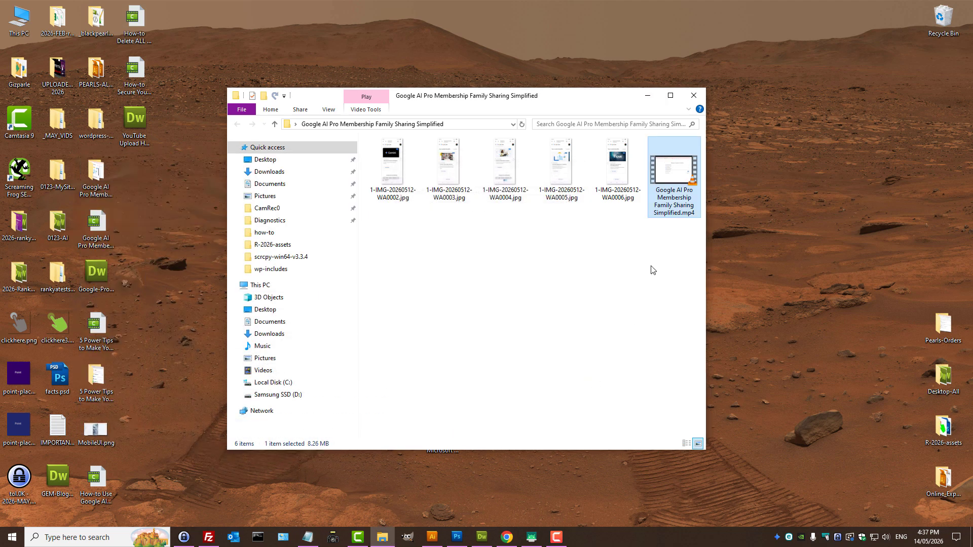
click(649, 261)
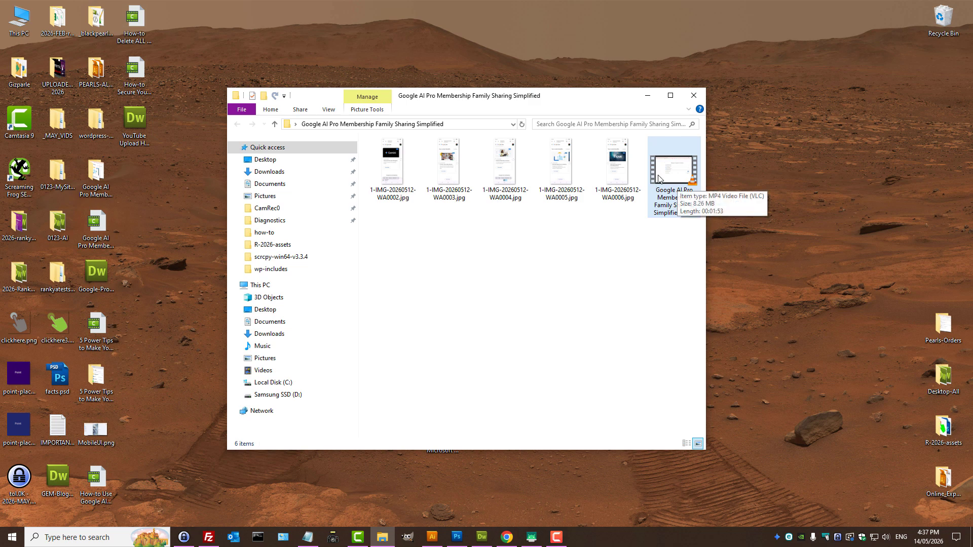
click(659, 179)
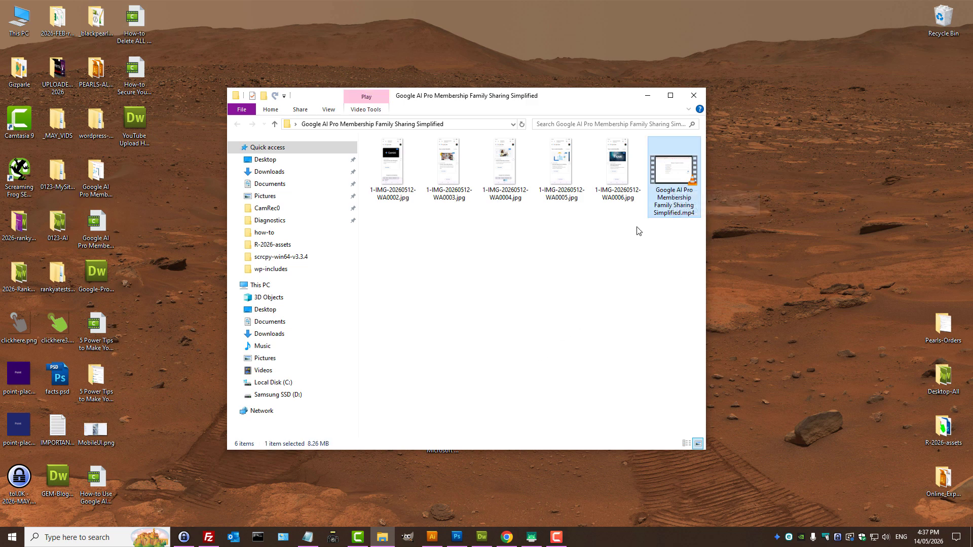
Step: Switch to Chrome and start a new video upload from the RankYa YouTube channel page
click(505, 536)
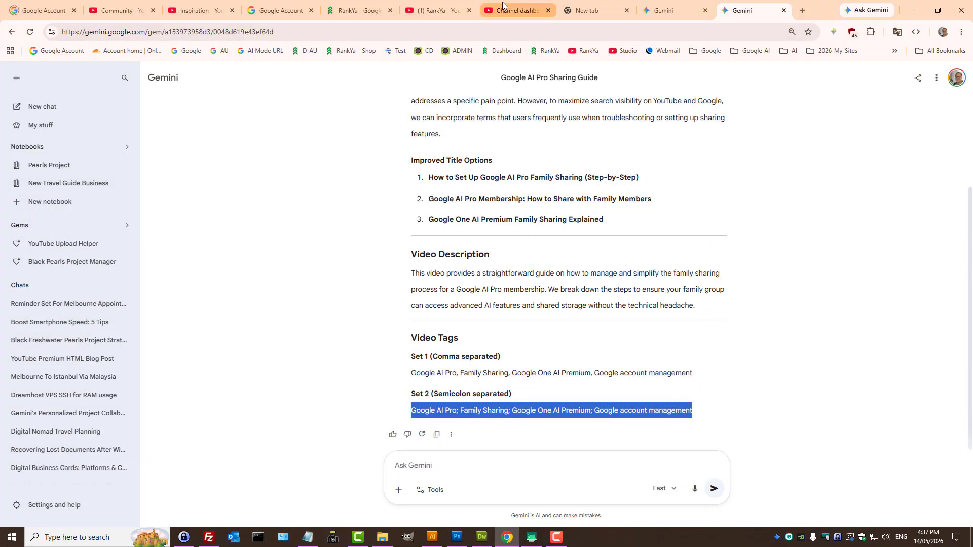
click(439, 10)
click(876, 75)
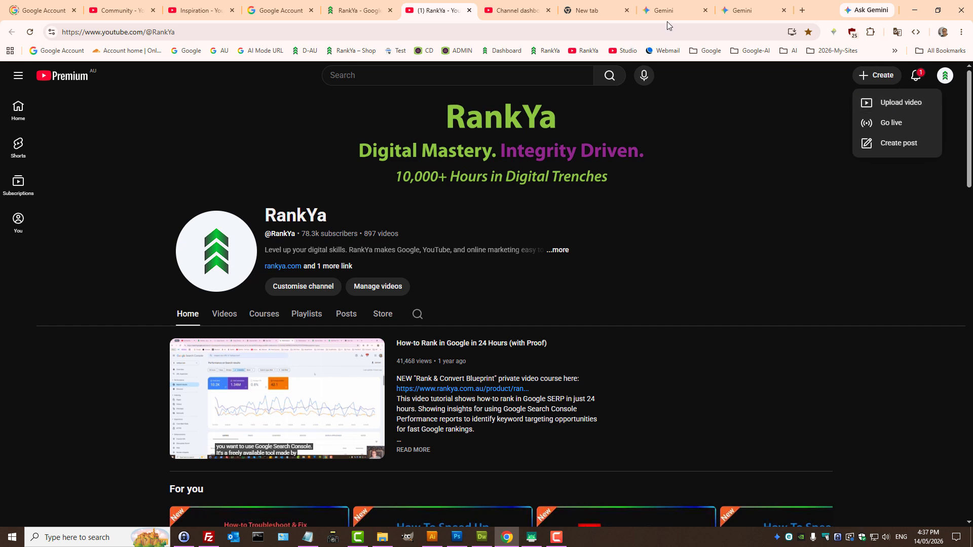
click(870, 103)
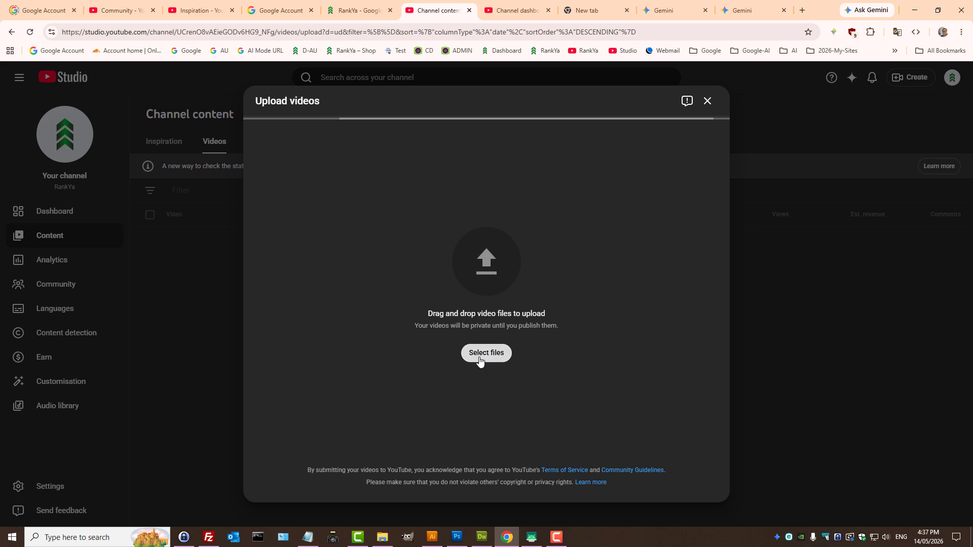
Step: Upload Google AI Pro Membership Family Sharing Simplified.mp4 from its desktop folder and highlight the filename in the upload details
click(482, 354)
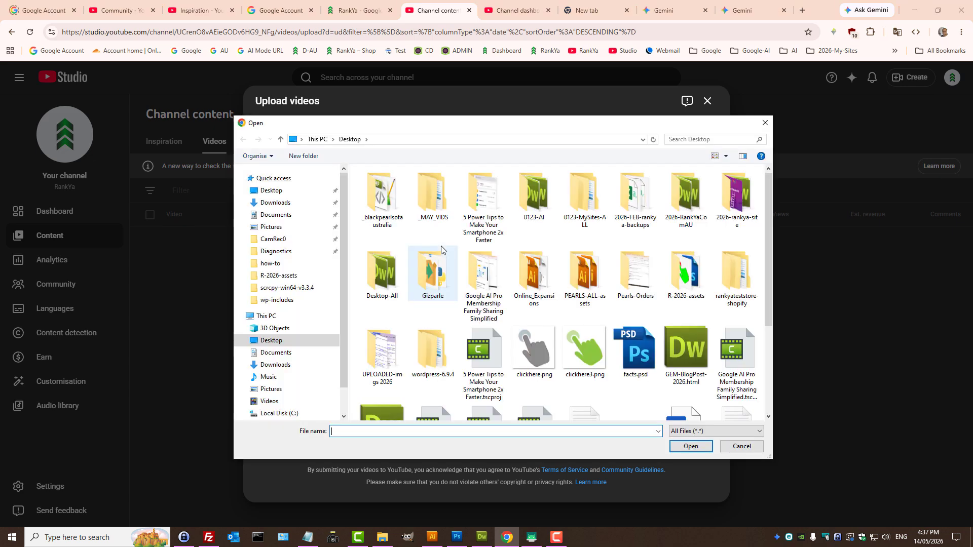
double_click(475, 284)
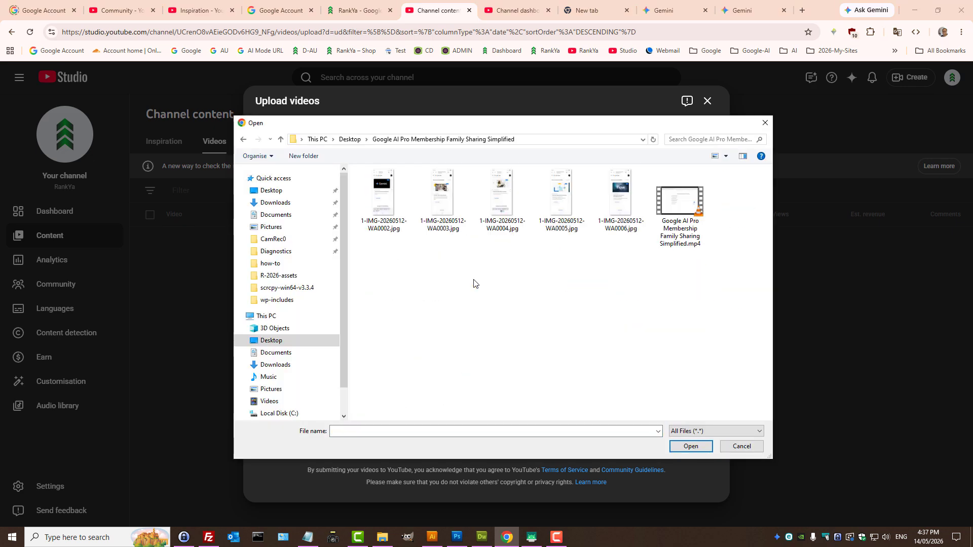
click(680, 202)
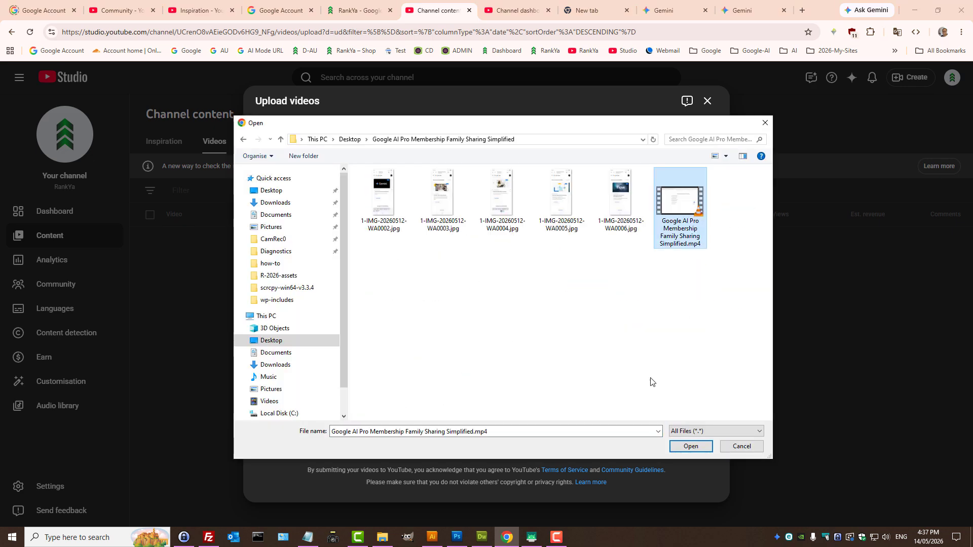
click(687, 447)
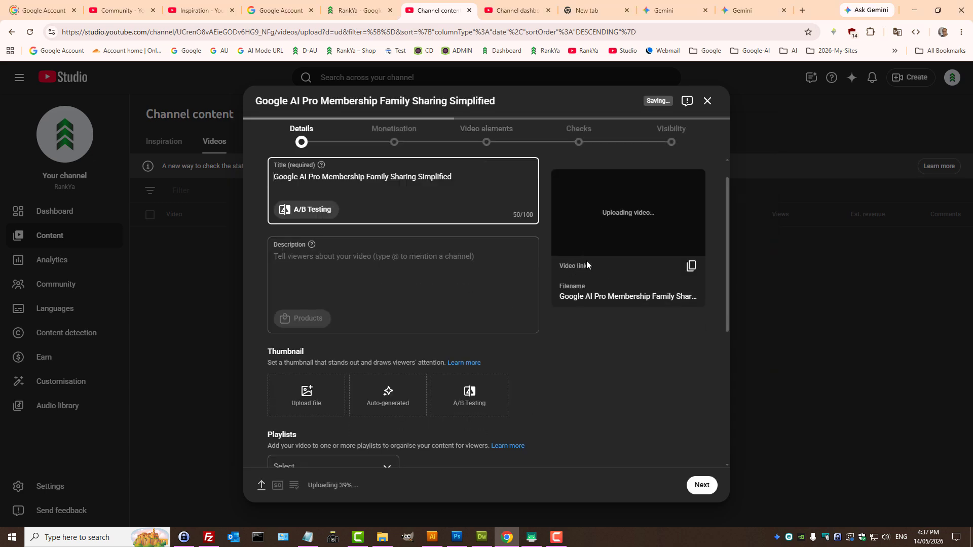
double_click(593, 298)
triple_click(595, 305)
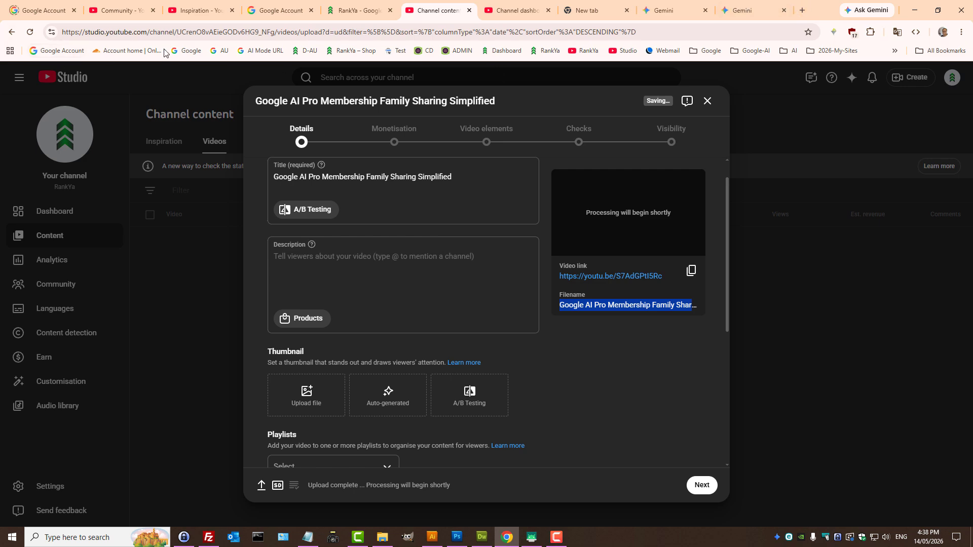
Step: Open the Google homepage in a new tab and close the Channel dashboard tab, returning to the upload details
middle_click(190, 52)
click(765, 7)
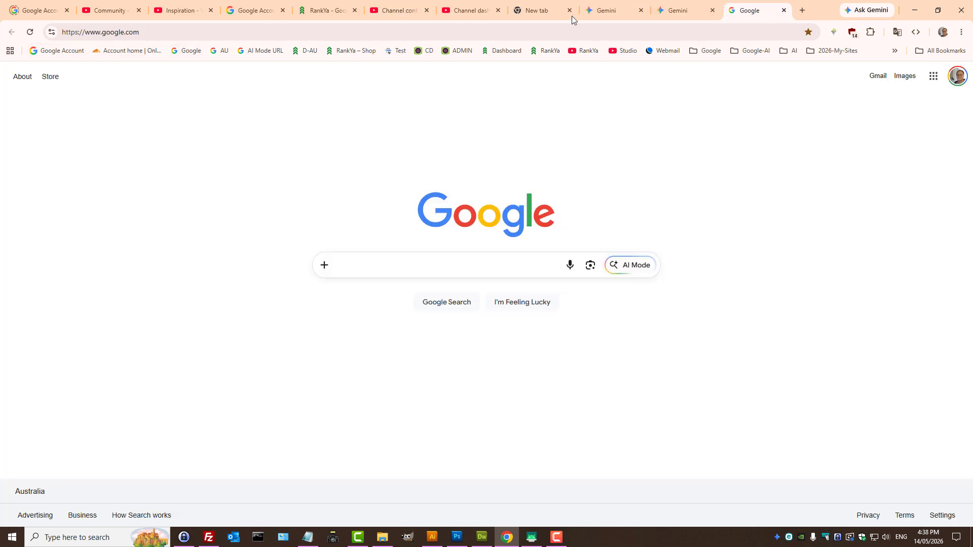
click(460, 4)
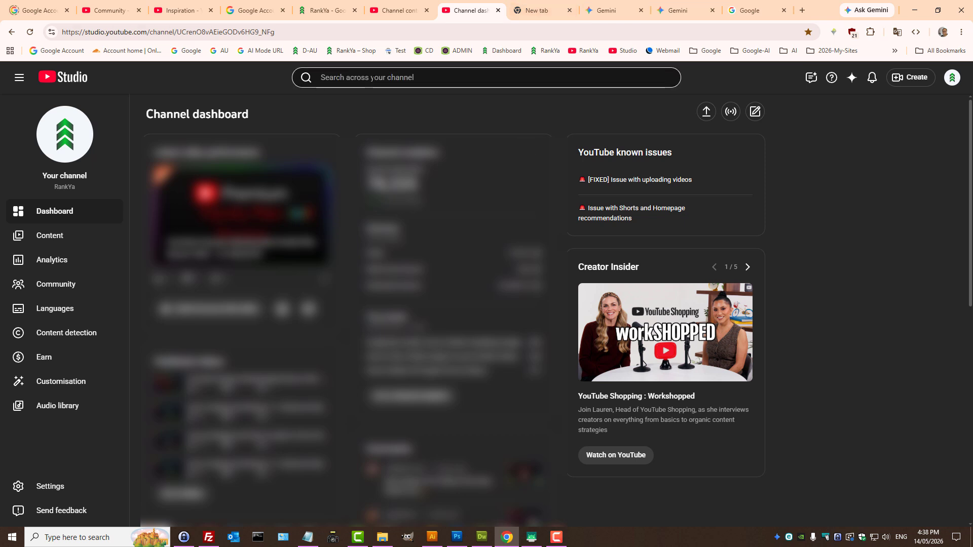
click(400, 10)
click(498, 11)
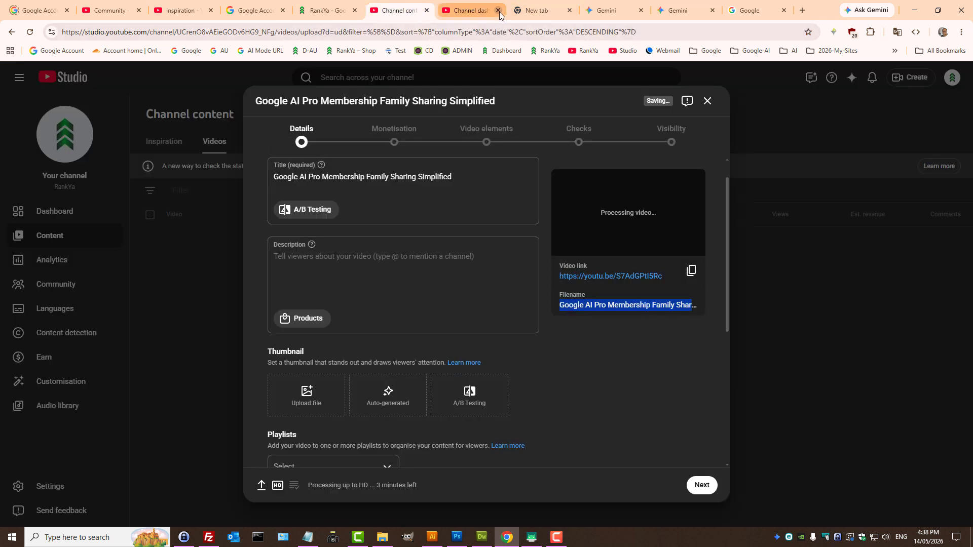
Step: Copy the video description paragraph from the Gemini response into the upload's Description
click(364, 279)
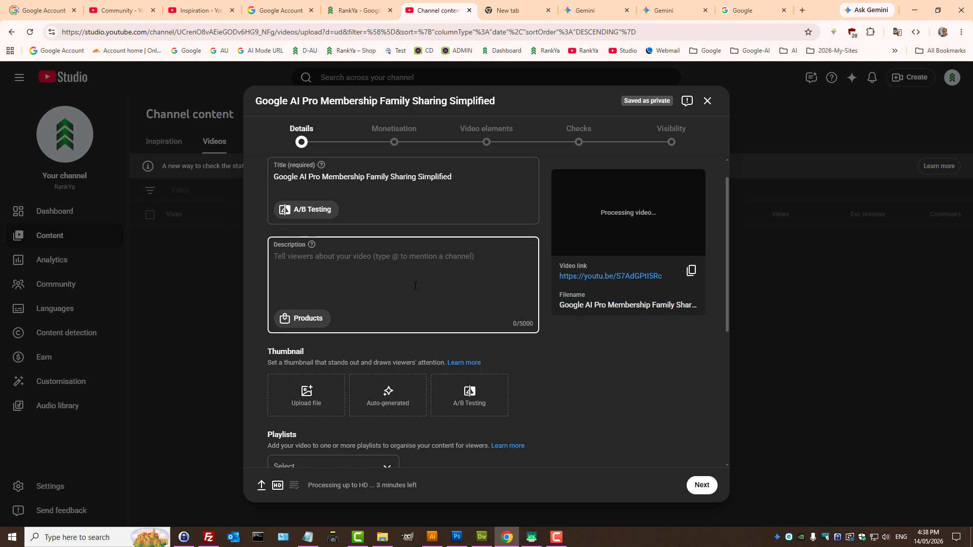
triple_click(383, 177)
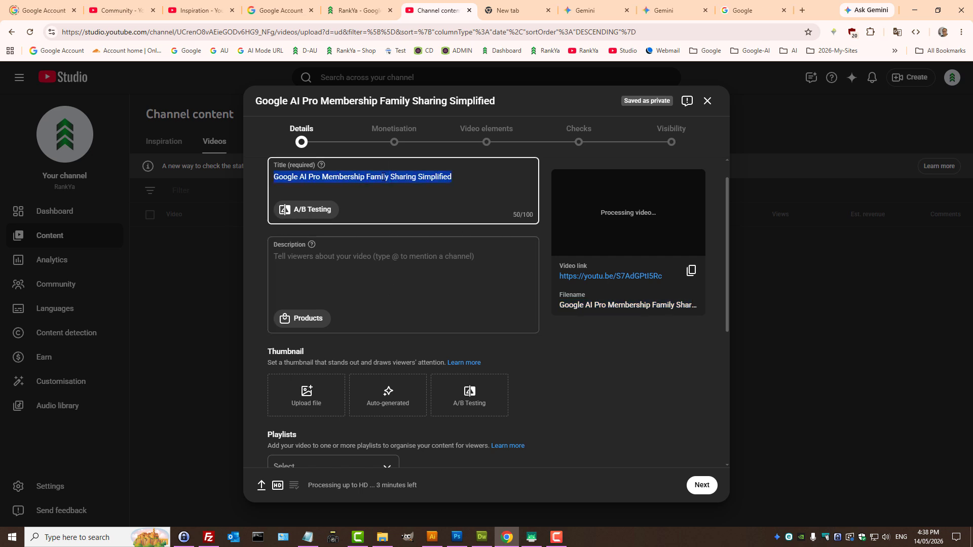
click(386, 284)
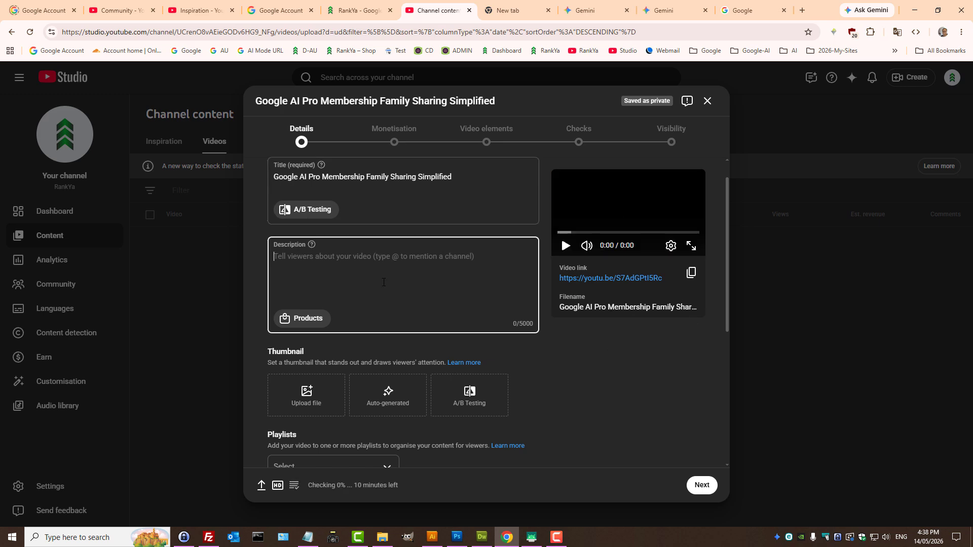
click(667, 4)
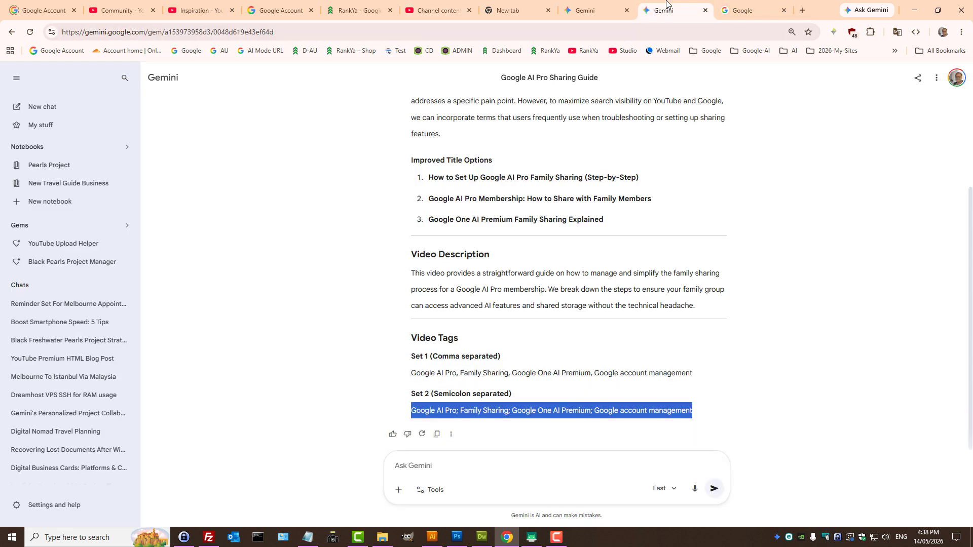
scroll(465, 282, up, 3)
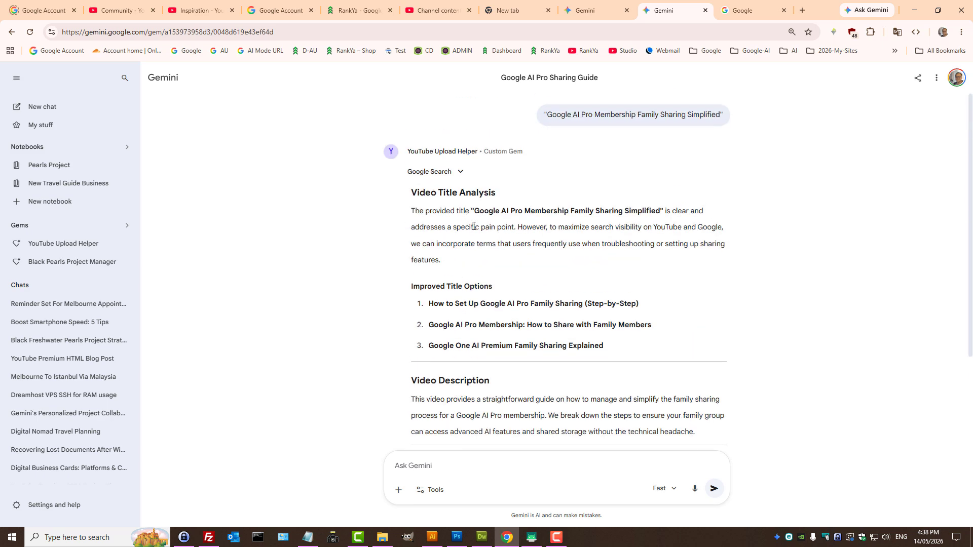
triple_click(477, 404)
key(ctrl+c)
click(435, 10)
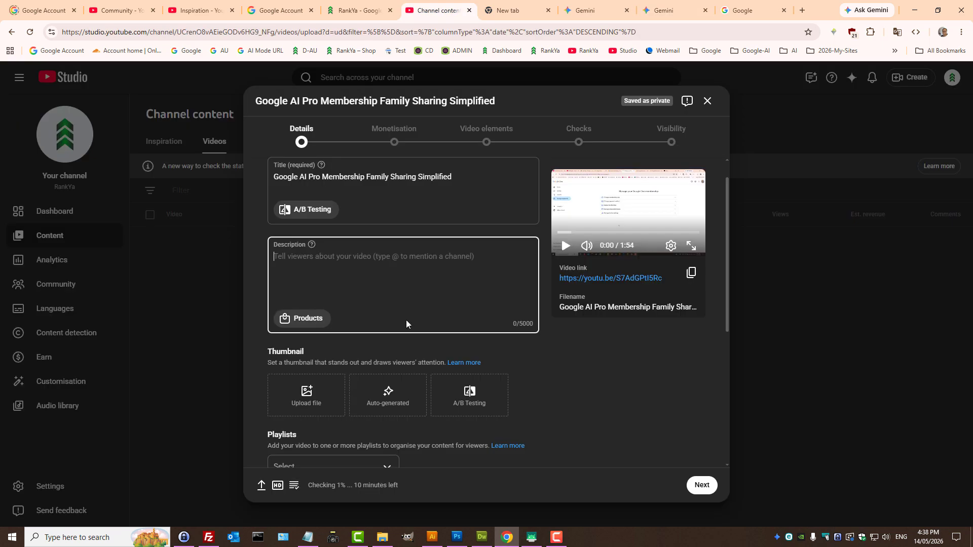
key(ctrl+v)
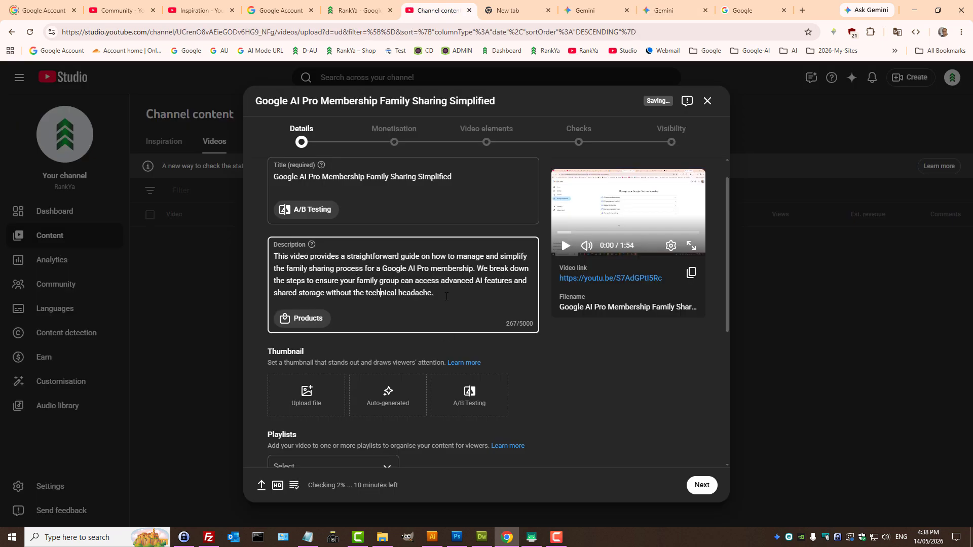
key(Return)
key(Return)
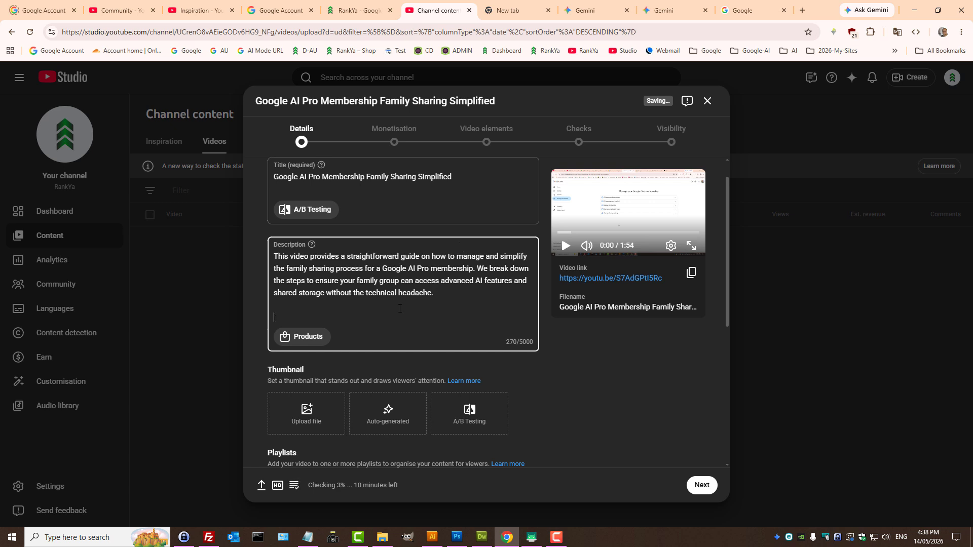
click(357, 10)
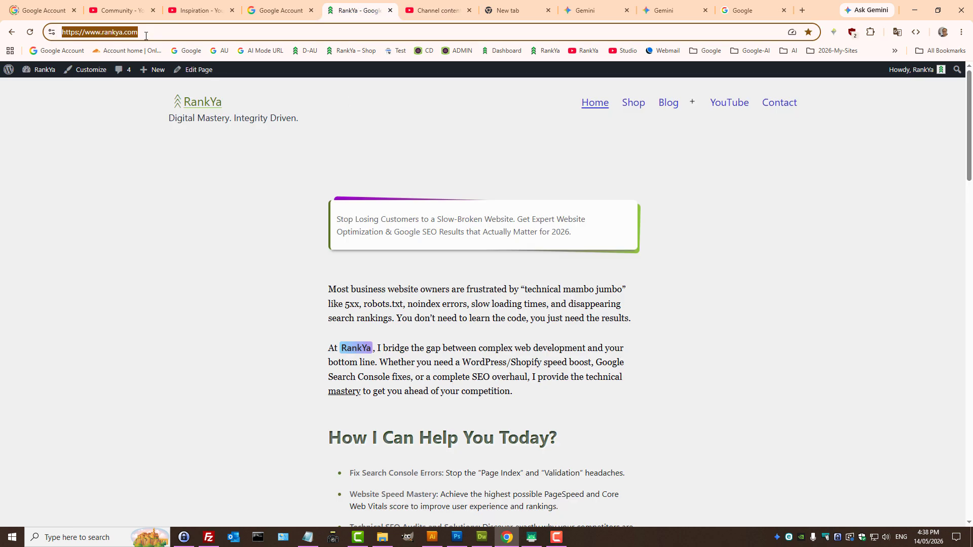
click(440, 10)
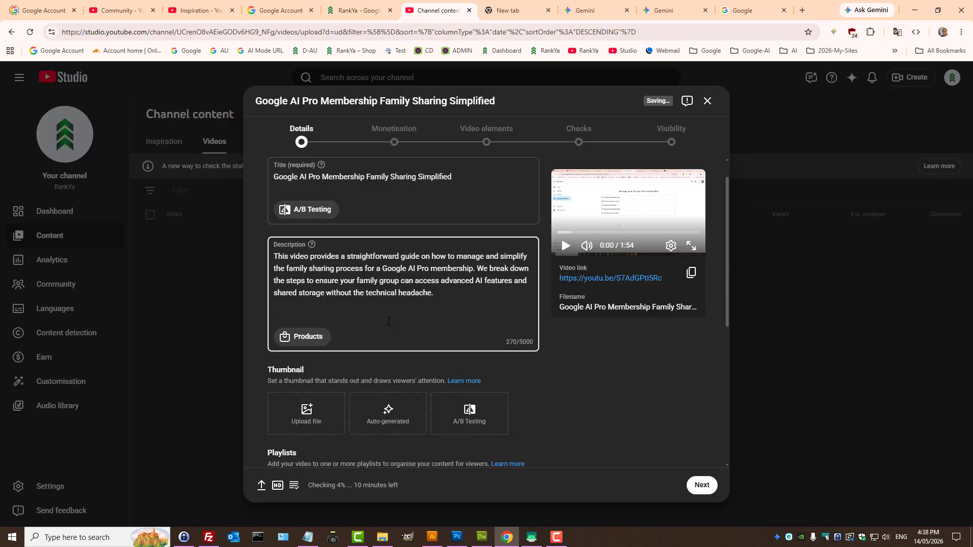
text(https://www.rankya.com/)
key(Return)
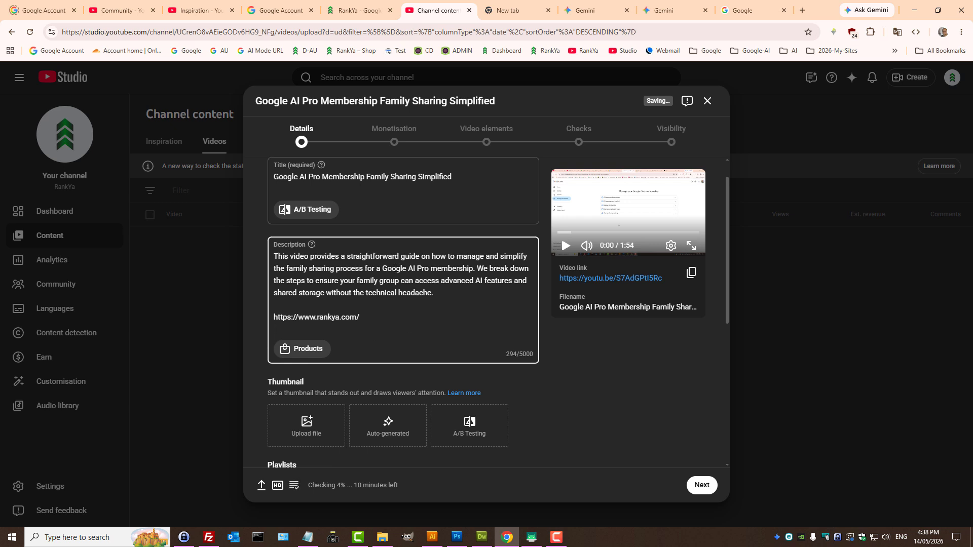
Step: Search Google in a new tab for "Google AI Pro membership", the phrase used in the description
drag(382, 269, 473, 267)
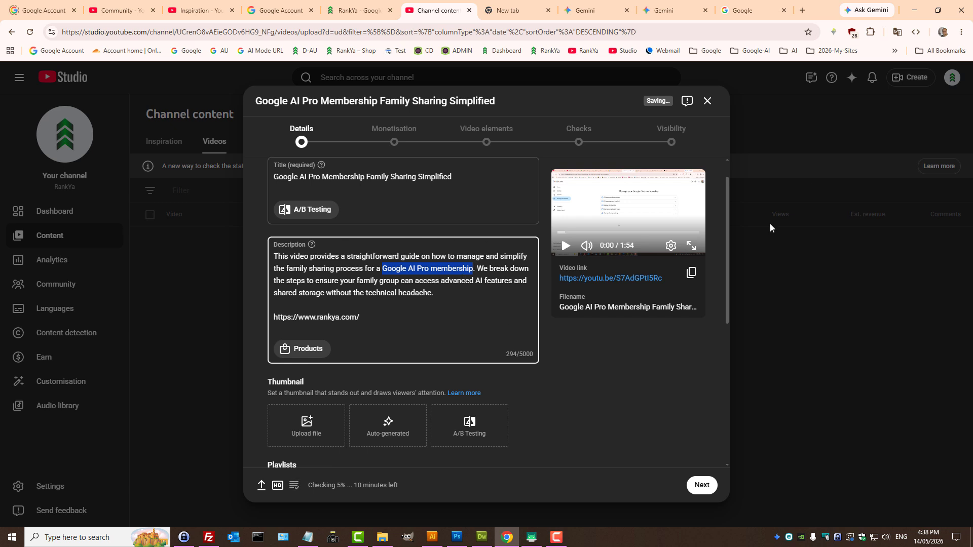
click(802, 10)
text(Google AI Pro membership)
key(Return)
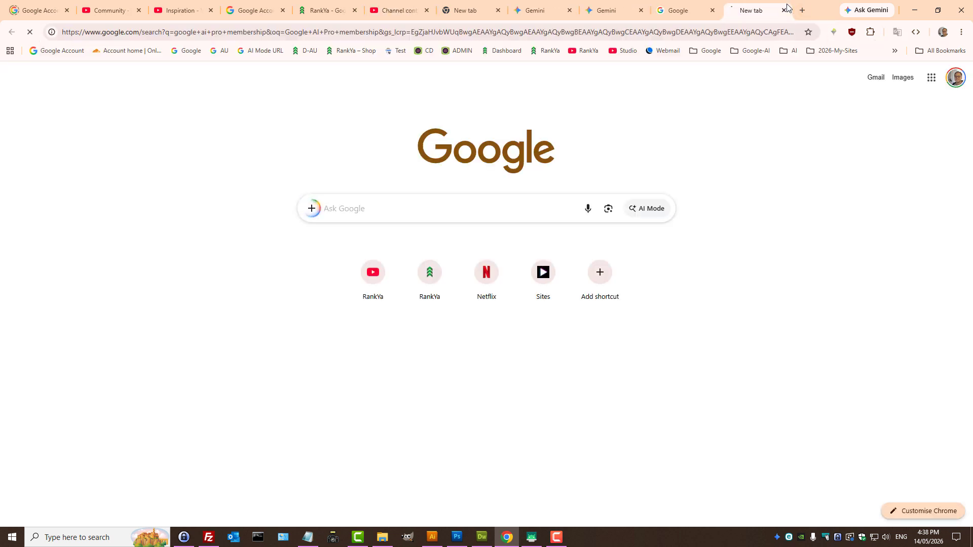
Step: Open the Google One result "Google AI plans with cloud storage" in its own tab, copy its URL and return to the upload details
middle_click(175, 174)
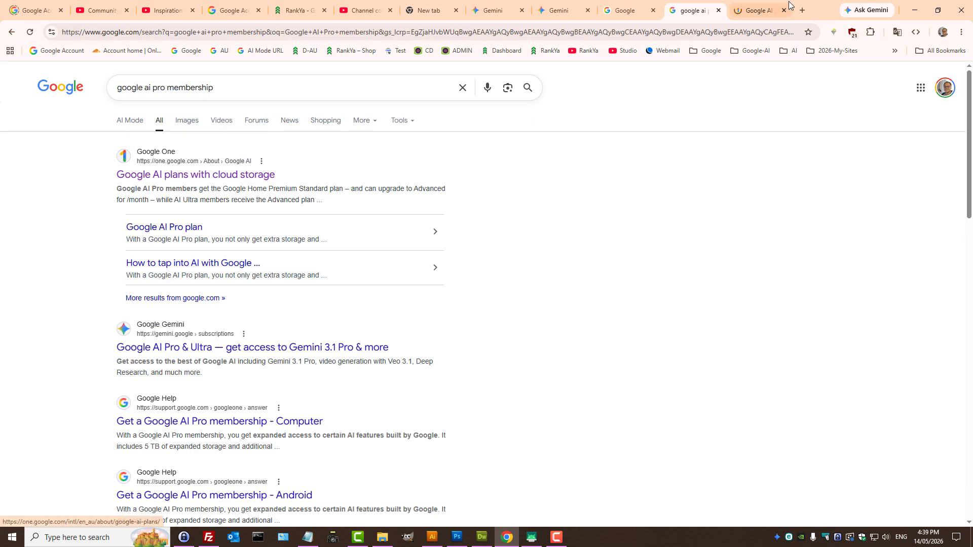
click(788, 5)
click(174, 32)
right_click(174, 32)
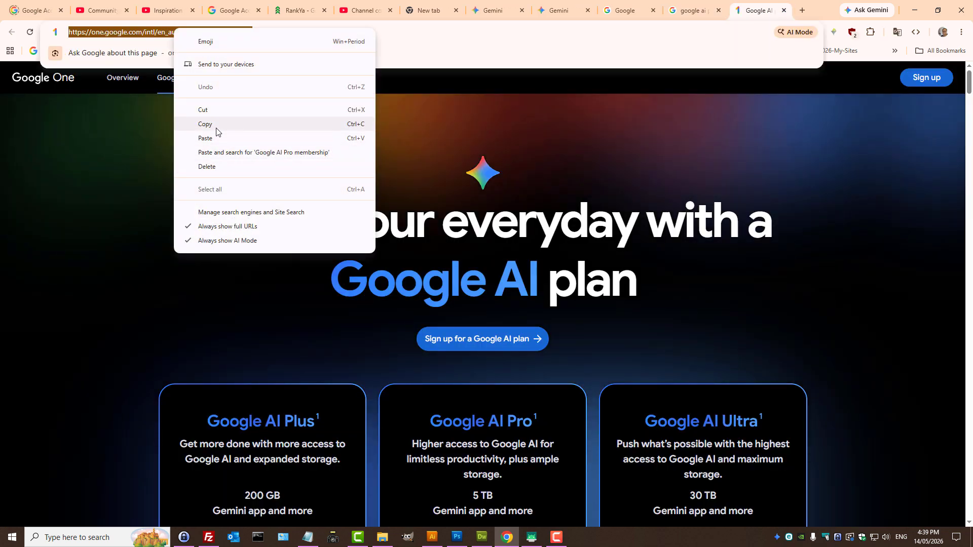
click(217, 128)
click(361, 10)
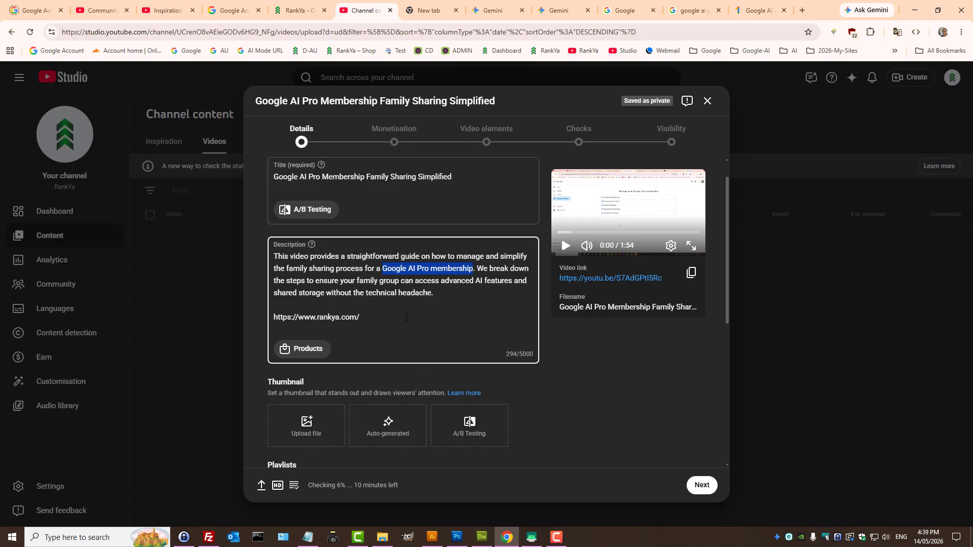
click(445, 292)
key(Return)
key(Return)
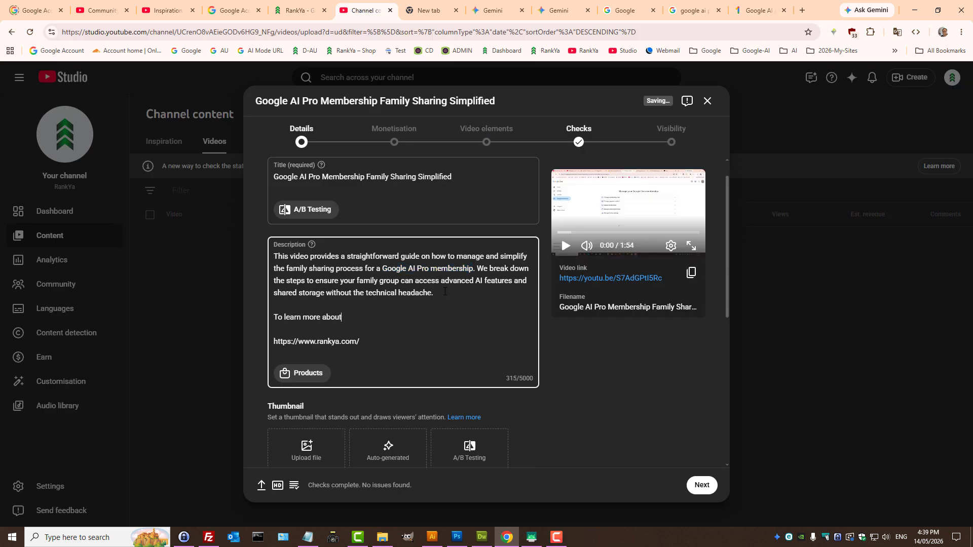
text(To learn more about)
key(Return)
key(Return)
key(ctrl+v)
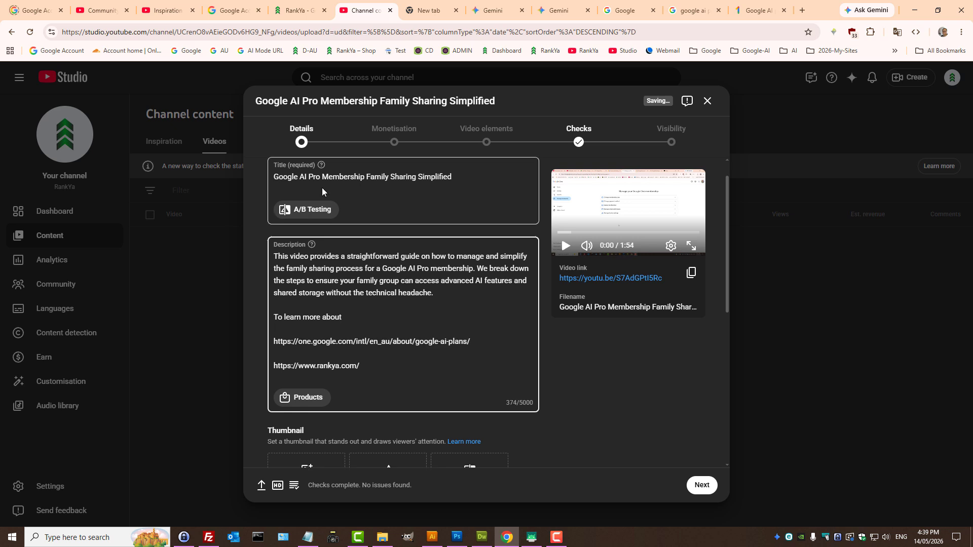
Step: Extend the description's link intro to "To learn more about Google AI Pro Membership visit:" and place it directly above the Google AI plans link
drag(366, 180, 238, 183)
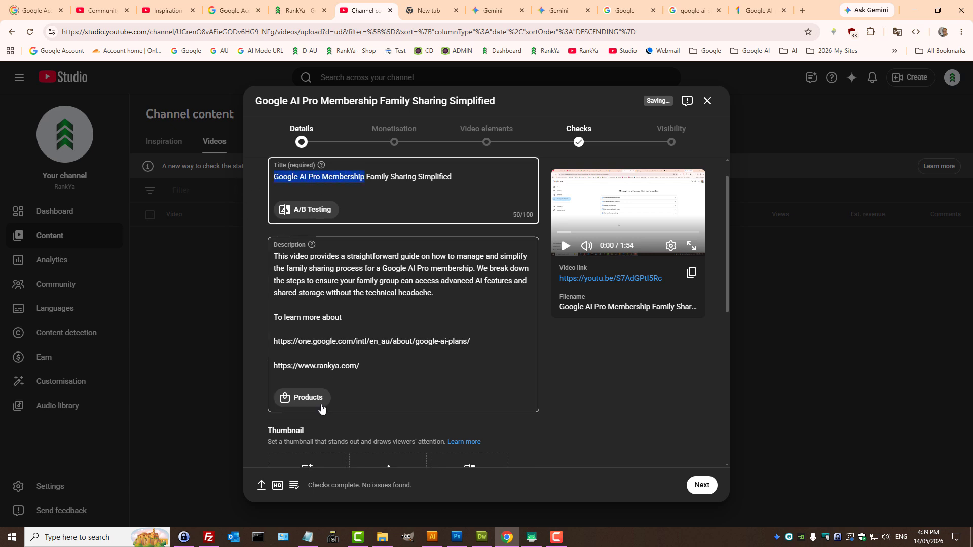
click(346, 323)
key(ctrl+v)
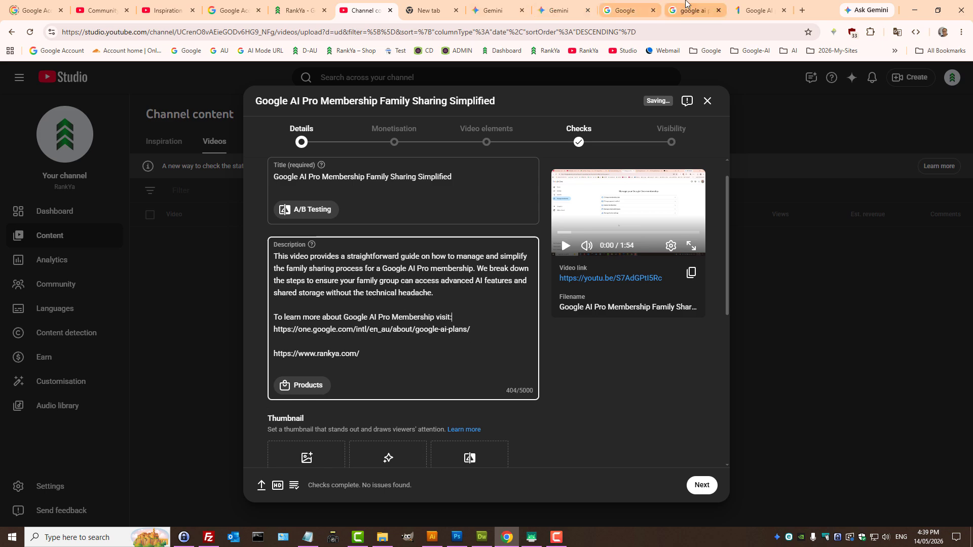
Step: Extend the existing Google search to "google ai pro membership family sharing" and run it
click(691, 11)
click(268, 82)
text(fam)
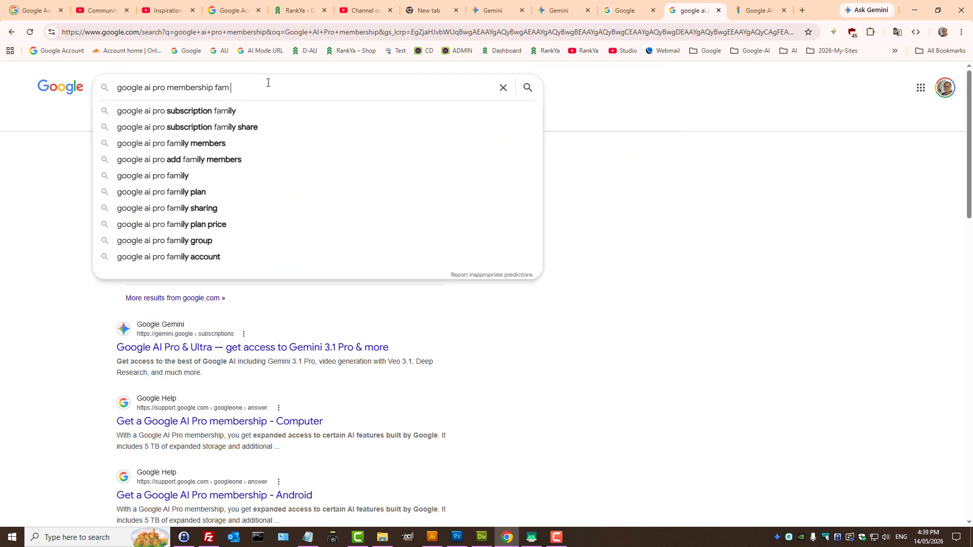
text(ily sharing)
key(Return)
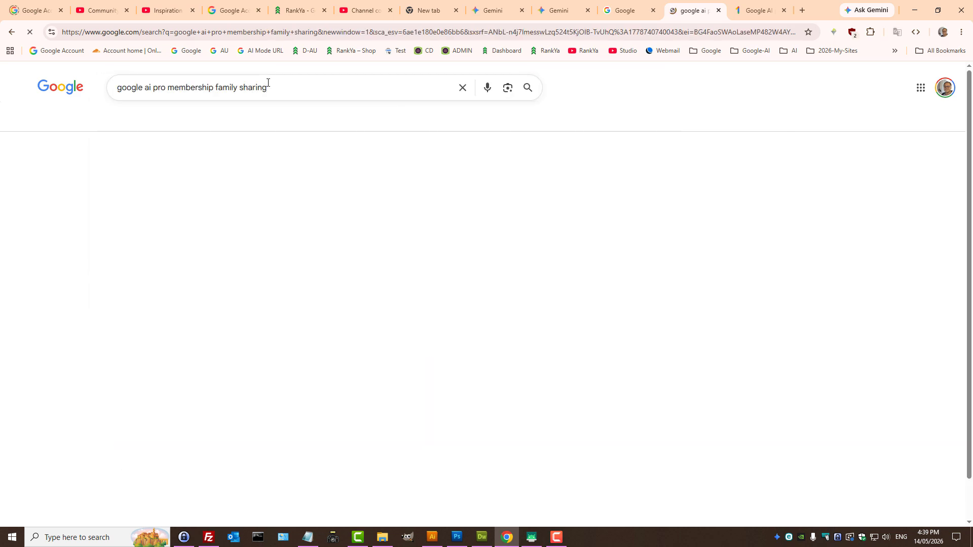
Step: Open the Google Help thread on family sharing and the "Google AI plans with cloud storage" result in separate tabs and view both
middle_click(184, 389)
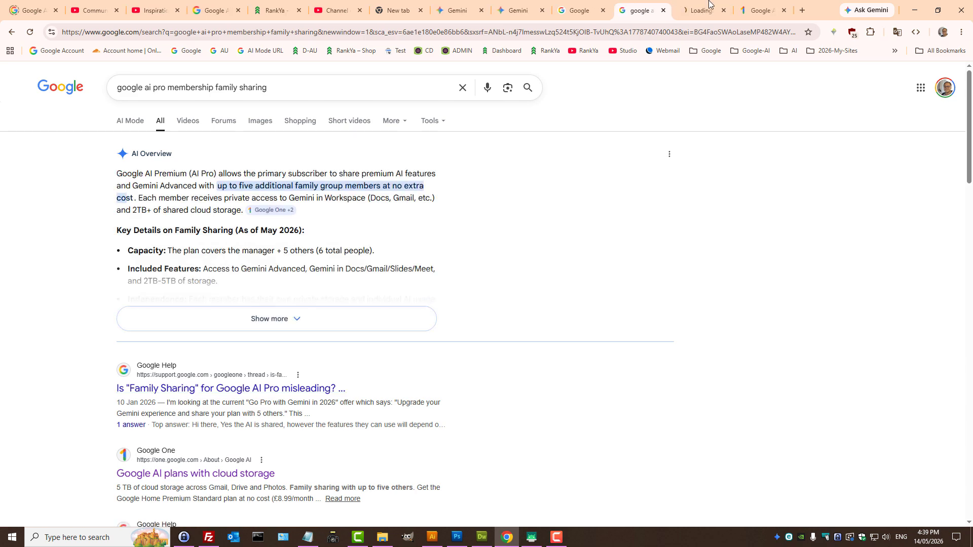
click(701, 10)
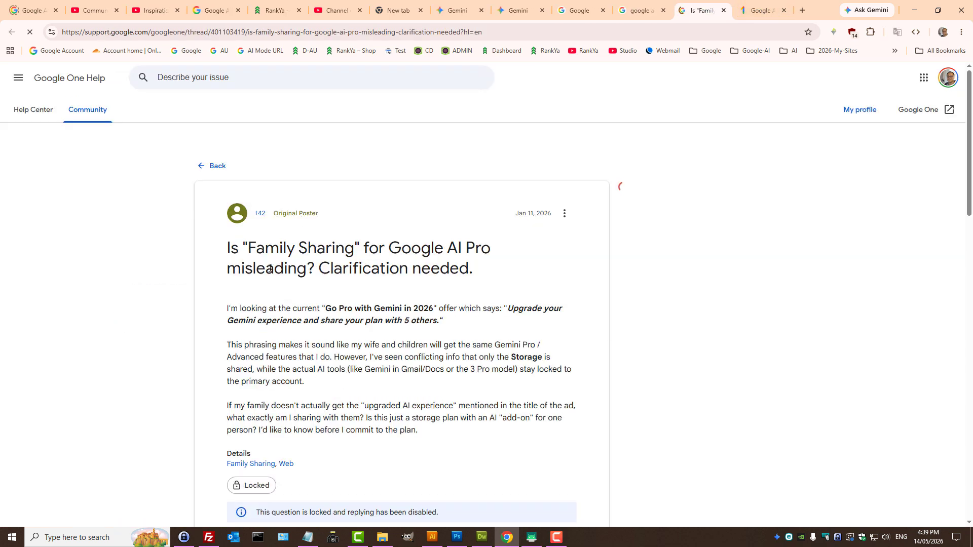
key(ctrl+shift+Tab)
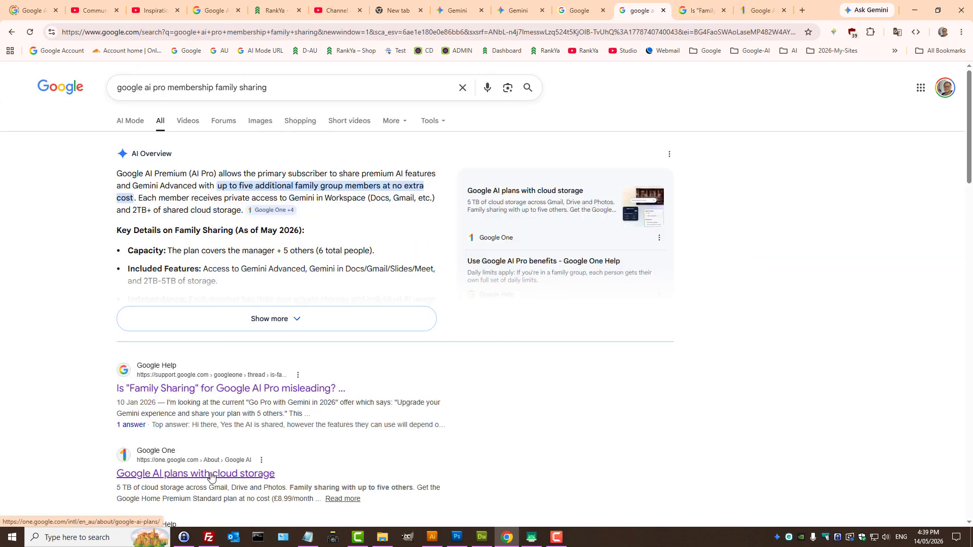
middle_click(211, 474)
click(709, 11)
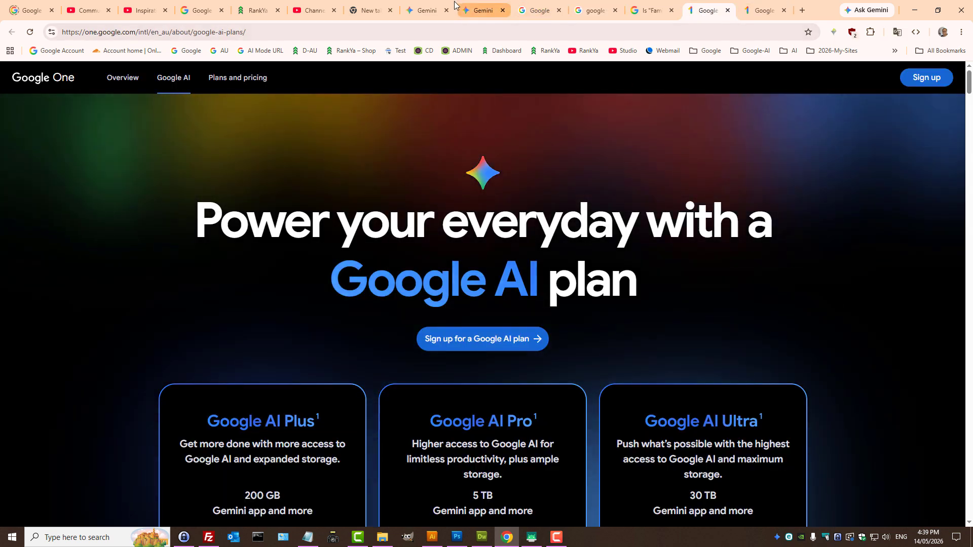
Step: Insert "To learn more about using Google products visit:" above the RankYa website link in the video description, with a blank line before it
click(311, 11)
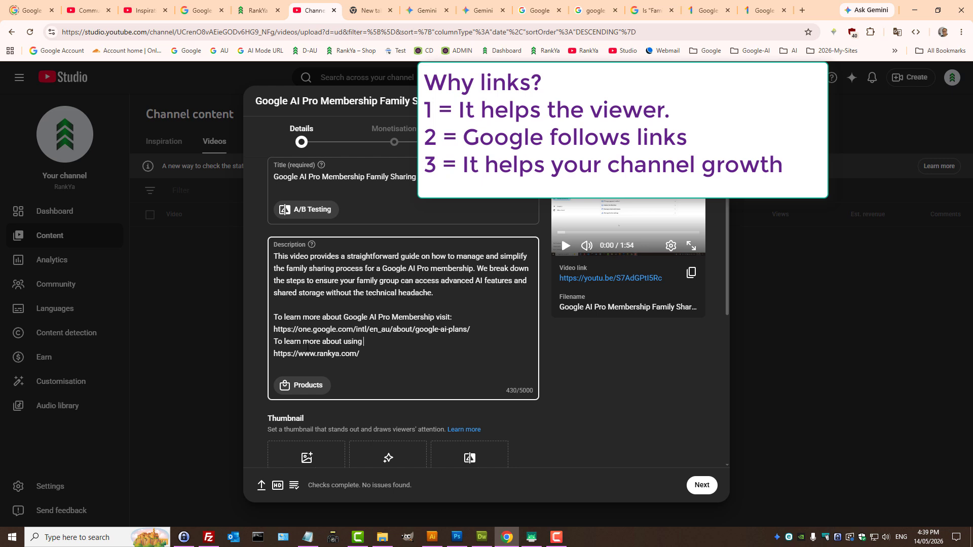
text(products visit:)
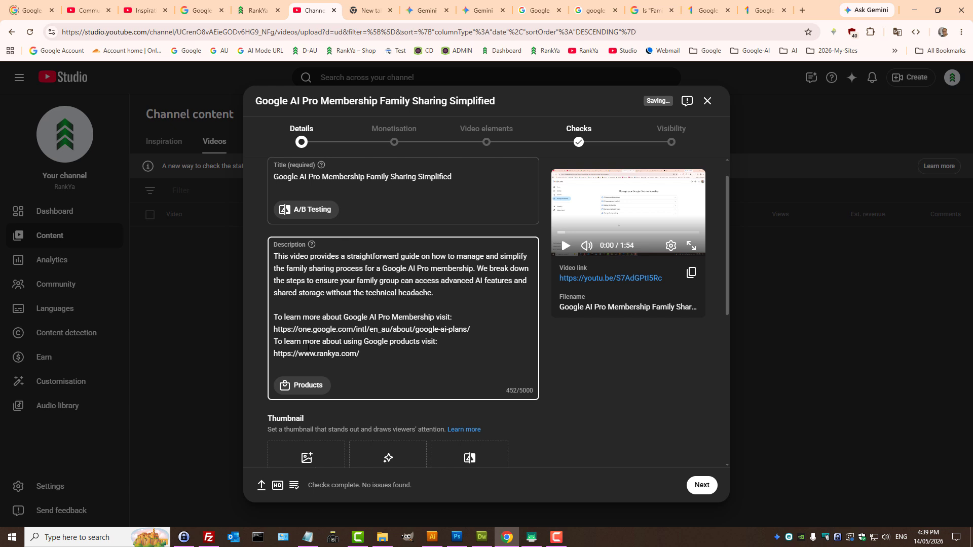
key(Return)
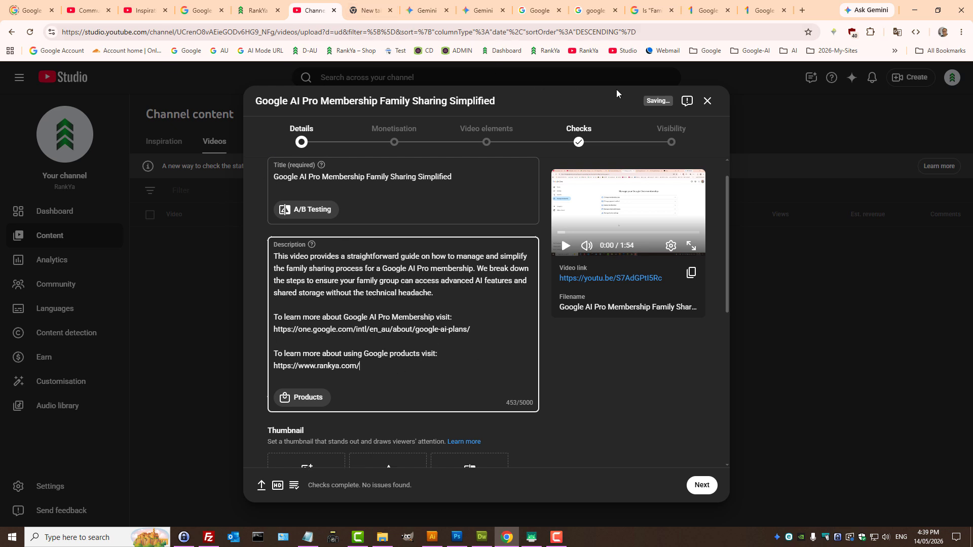
Step: Open the RankYa YouTube channel in its own tab, copy its URL and return to the upload details
middle_click(585, 52)
click(767, 8)
click(169, 30)
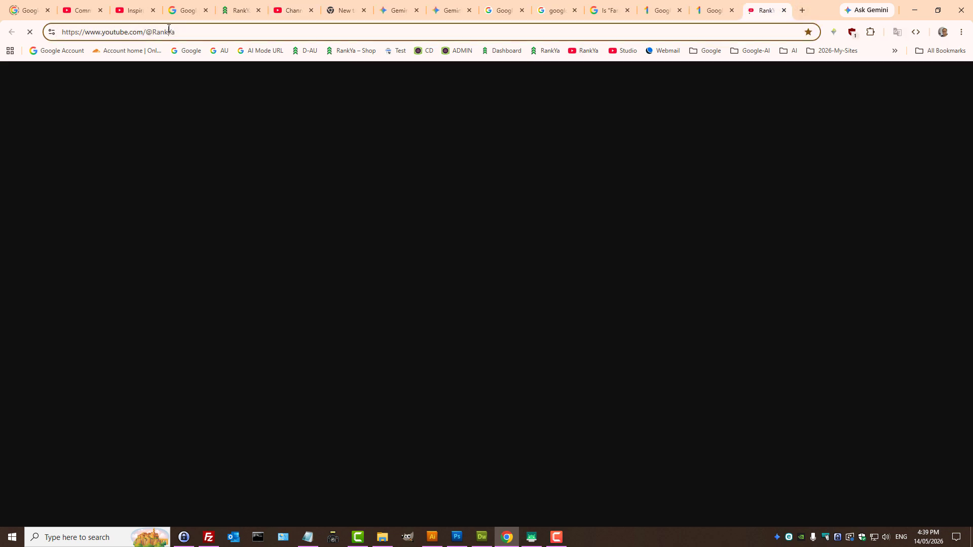
right_click(169, 31)
click(208, 124)
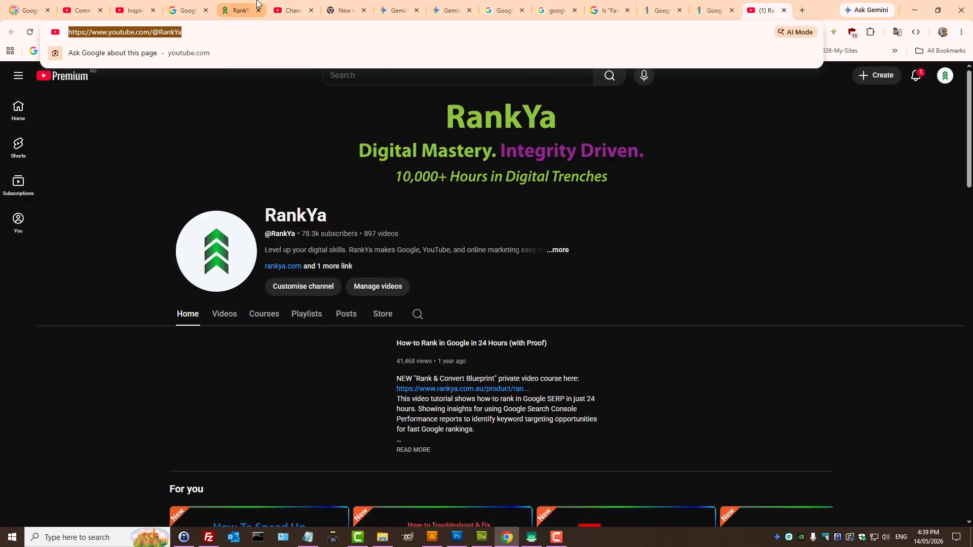
click(186, 446)
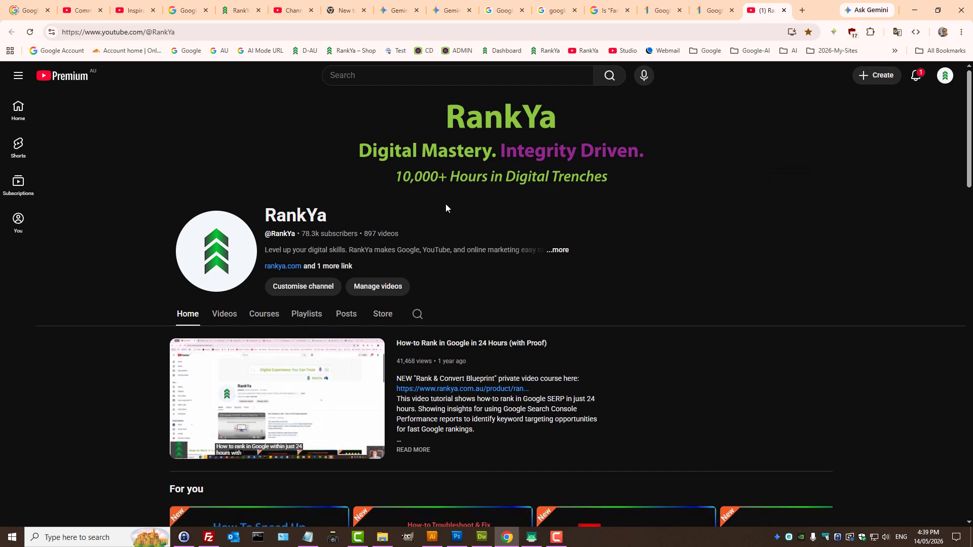
click(291, 10)
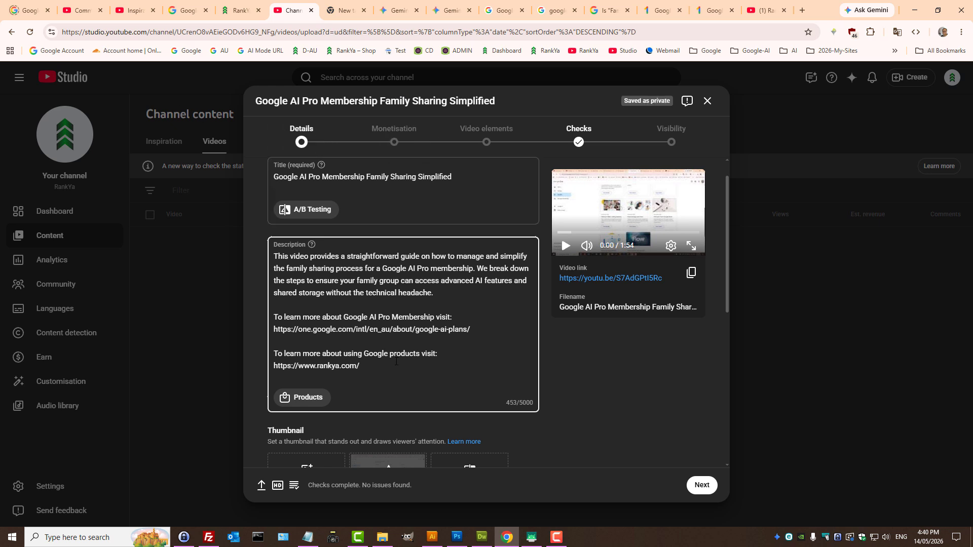
Step: Review the upload's thumbnail section, open Google Flow from the Google-AI bookmarks in its own tab and start a new project
scroll(315, 327, down, 3)
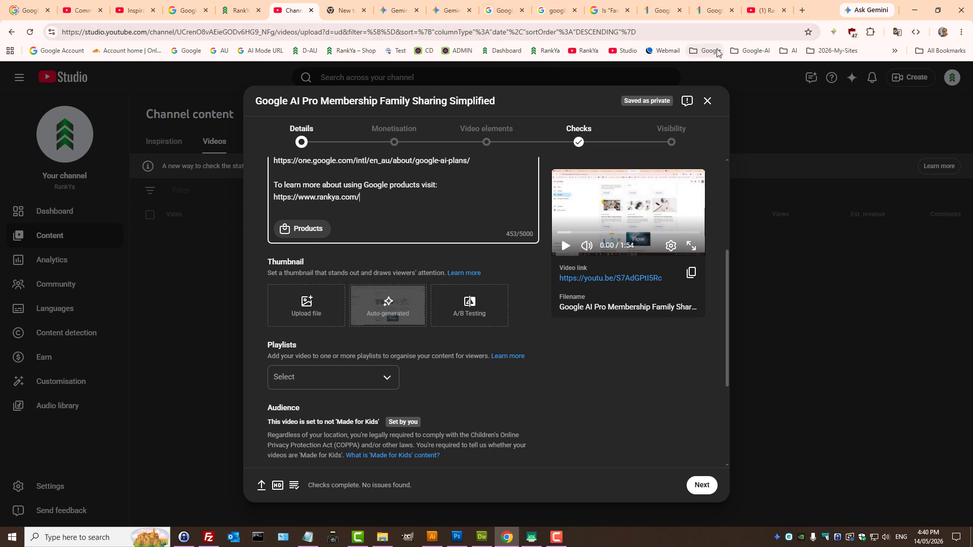
click(751, 51)
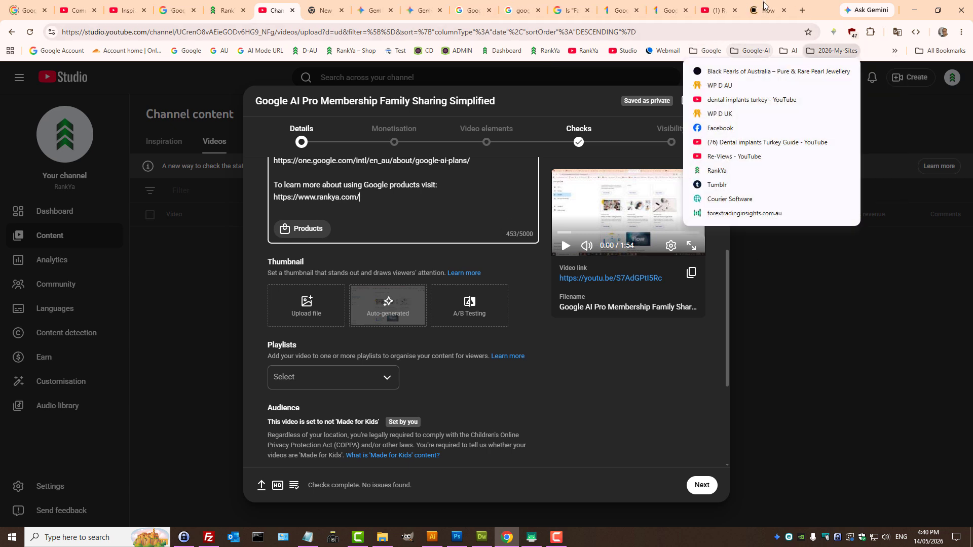
click(766, 8)
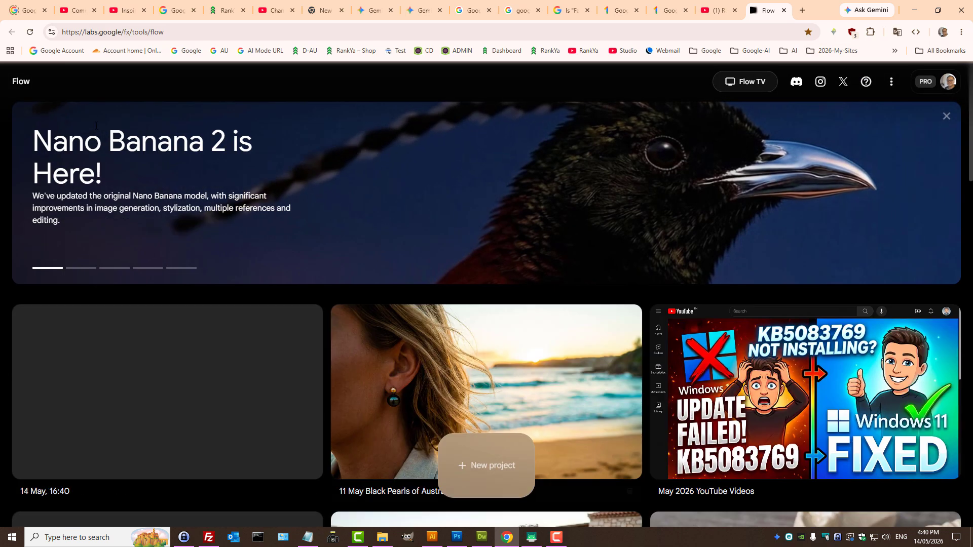
click(96, 127)
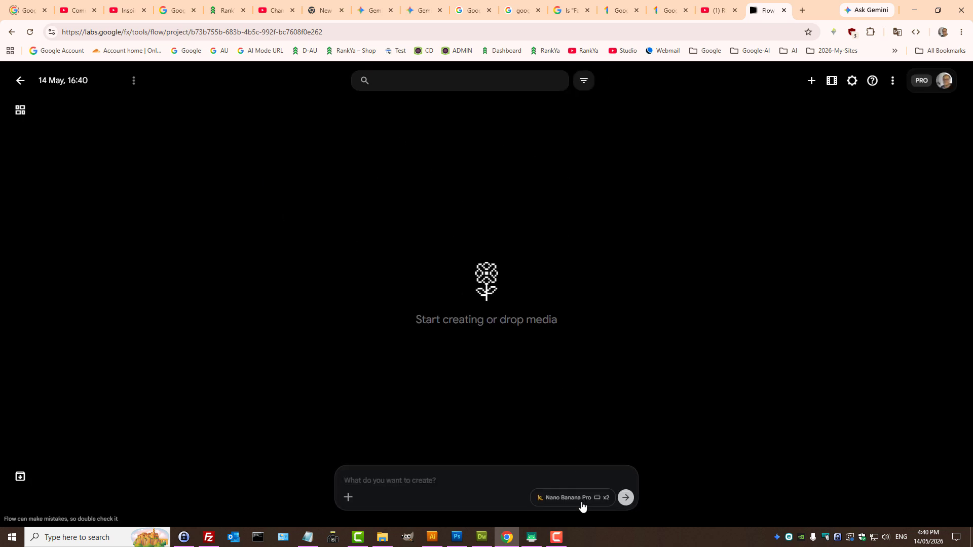
Step: Choose Nano Banana Pro as the image model for the Flow project
click(583, 506)
click(555, 447)
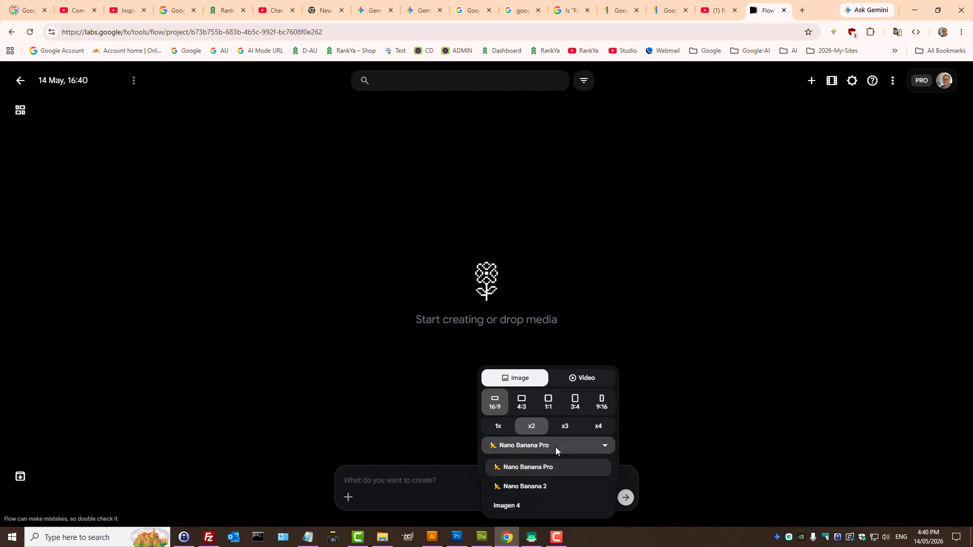
click(502, 467)
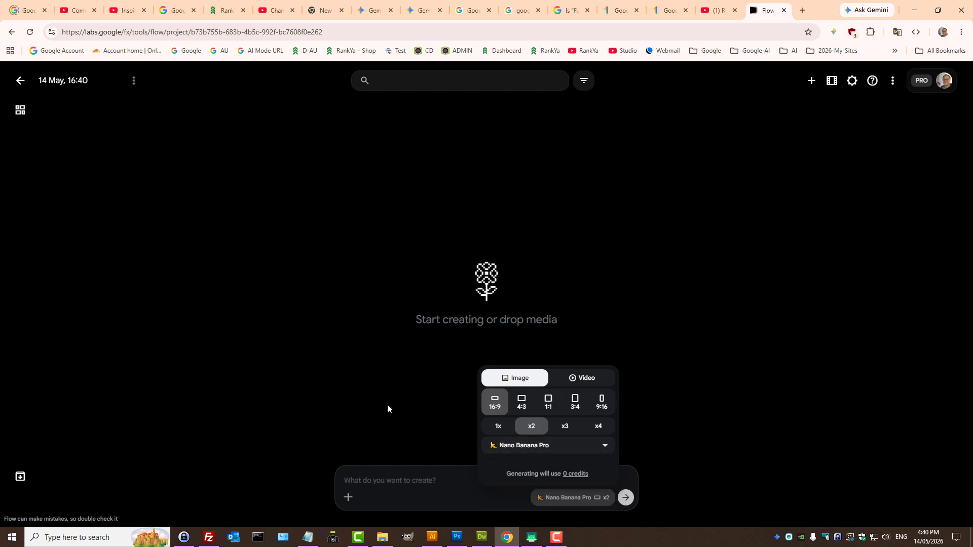
click(387, 363)
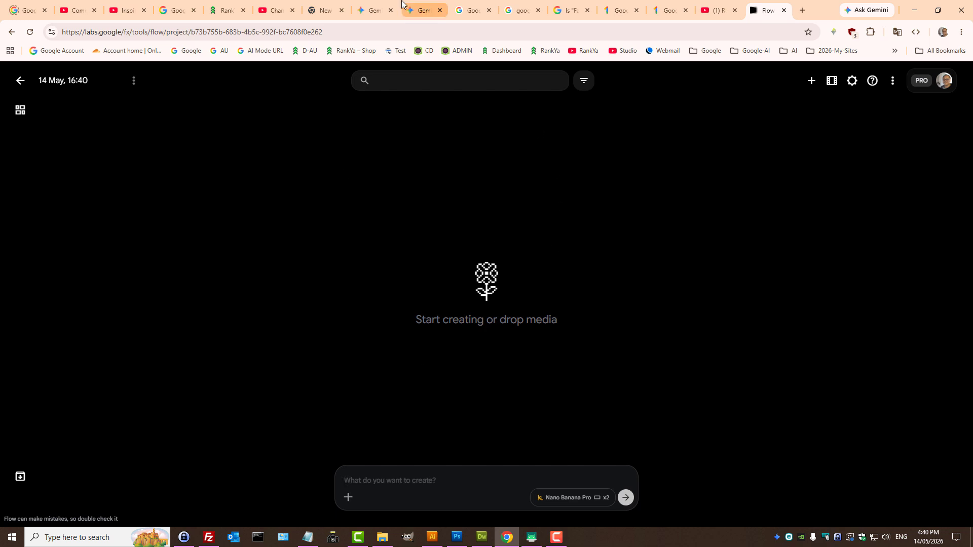
Step: In the YouTube Upload Helper chat in Gemini, send the request "create 2 AI image generator prompts for this video"
click(418, 2)
click(412, 465)
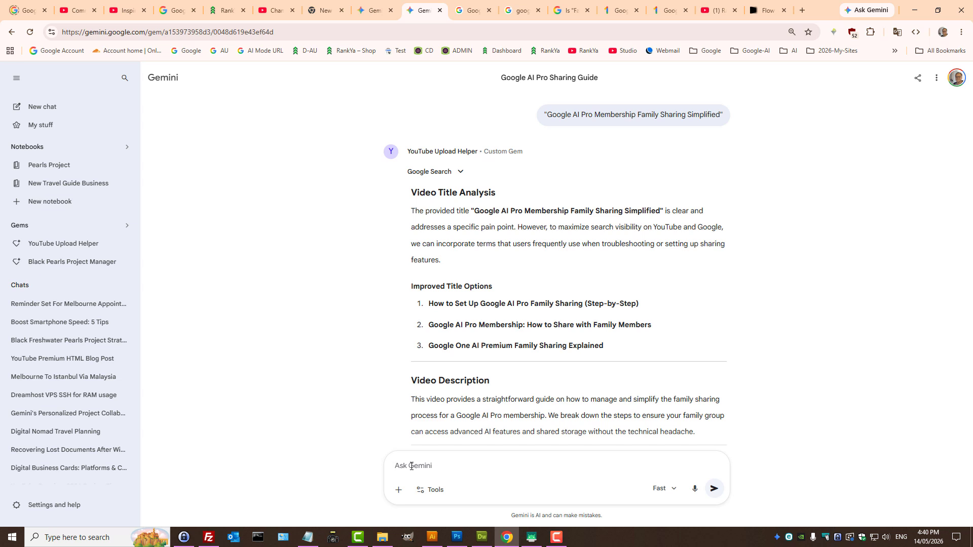
click(17, 79)
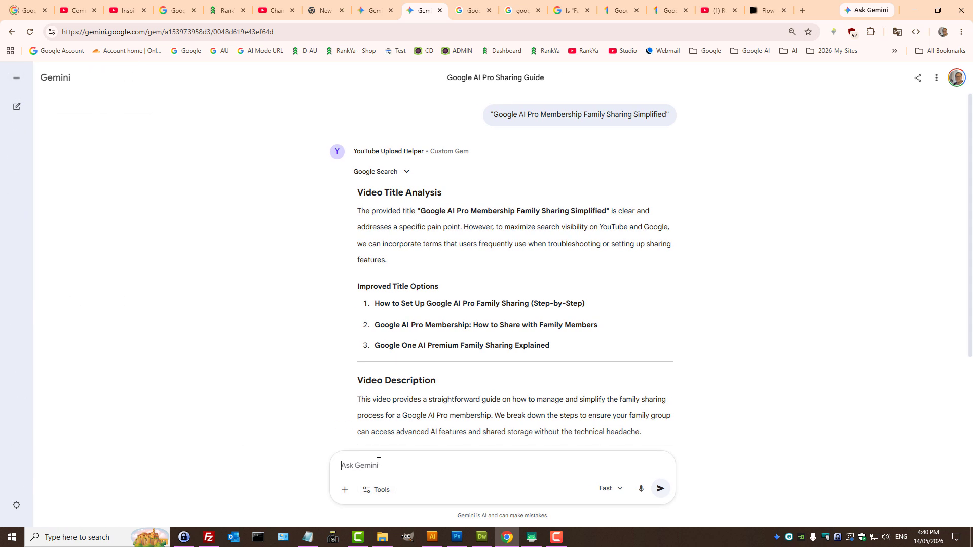
text(create 2 AI image generator prompts for this vide)
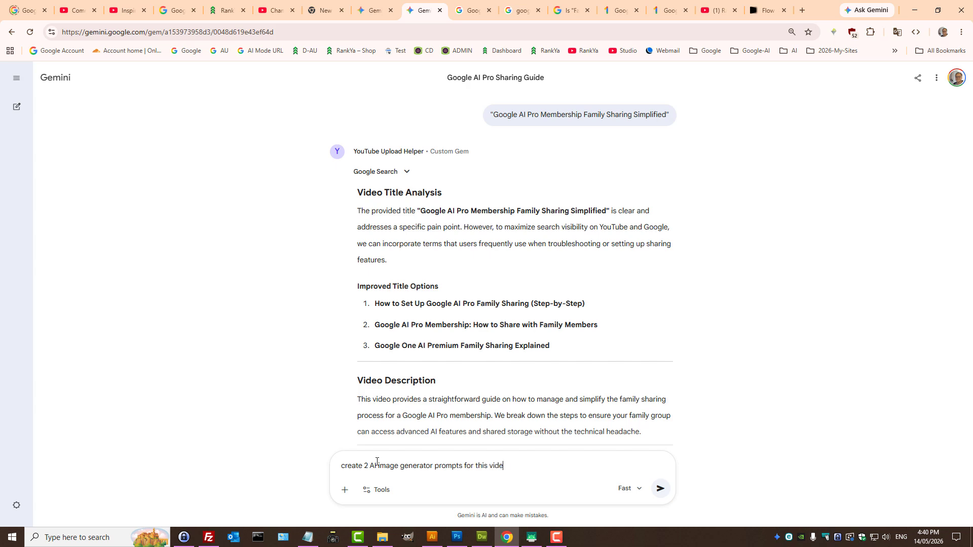
text(o)
key(Return)
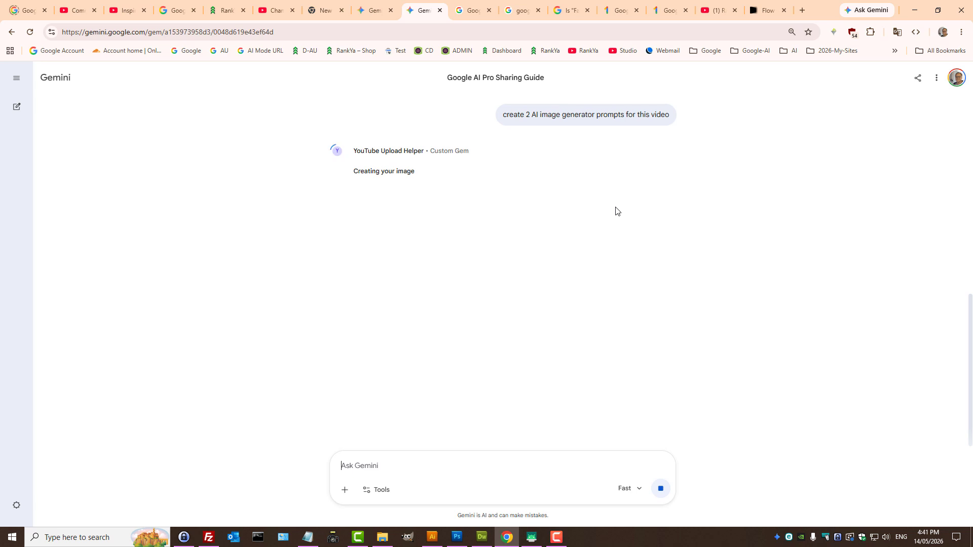
click(772, 6)
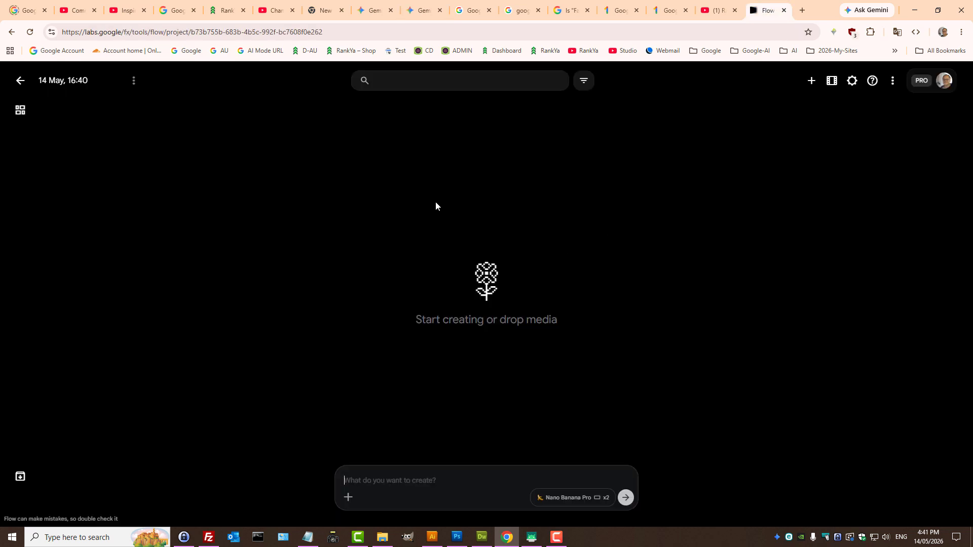
click(374, 10)
click(421, 10)
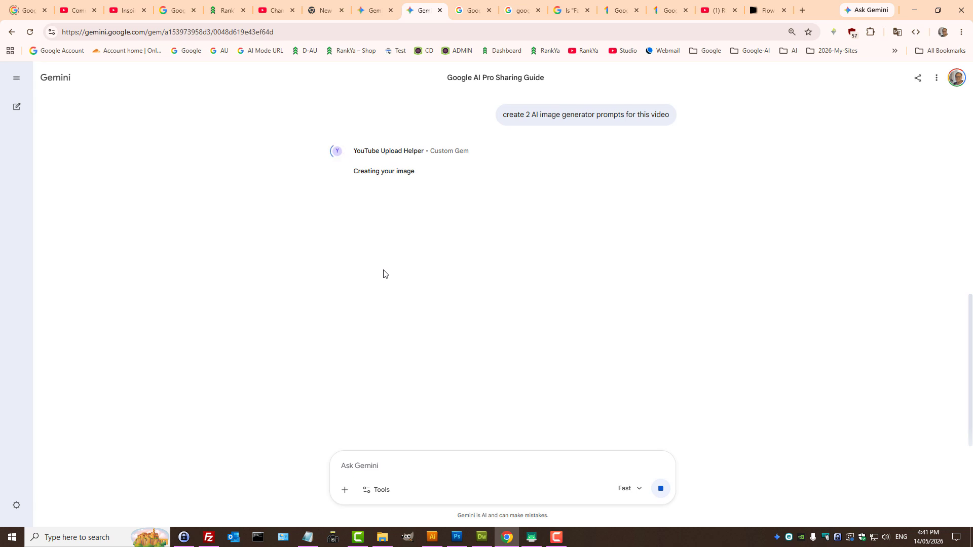
click(766, 11)
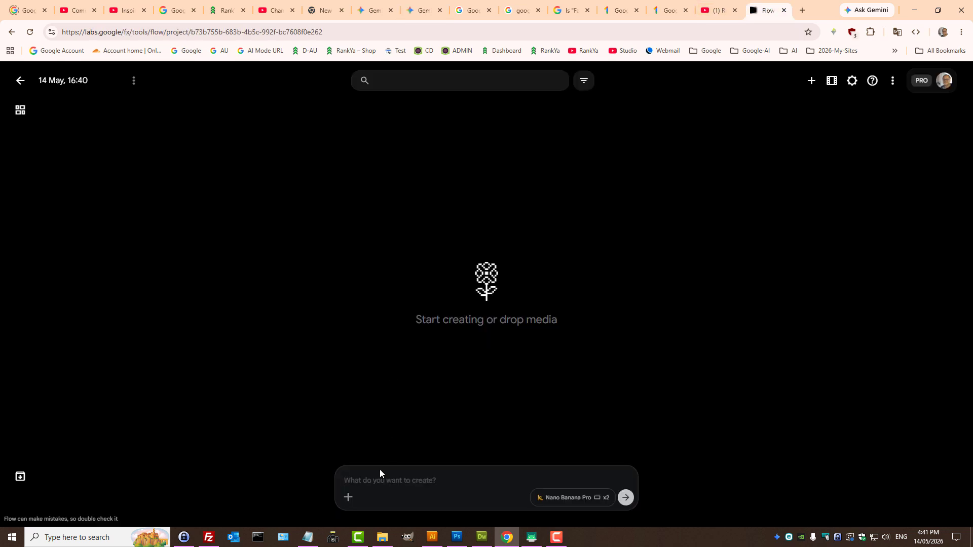
Step: Open the Gems page from the Gemini chat in its own tab and look through the available Gems
click(416, 10)
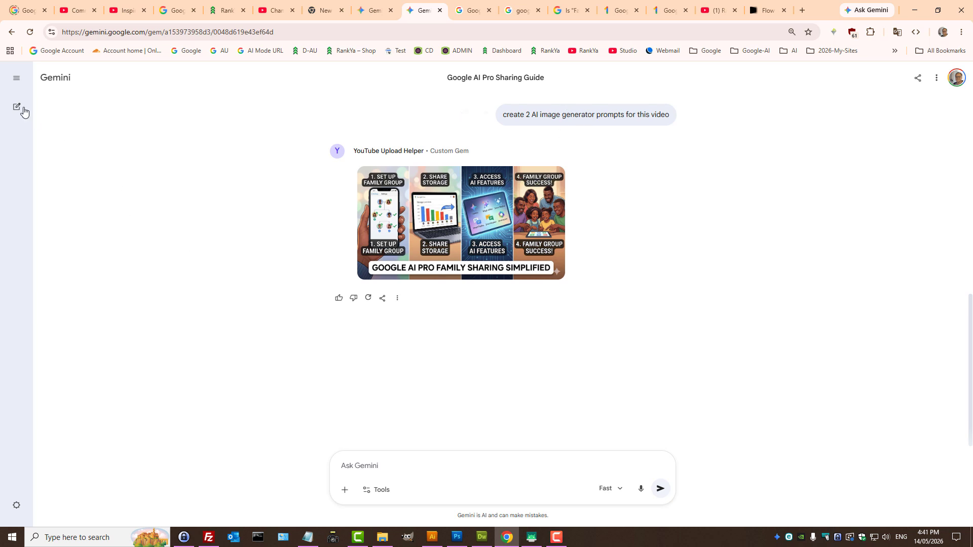
click(16, 79)
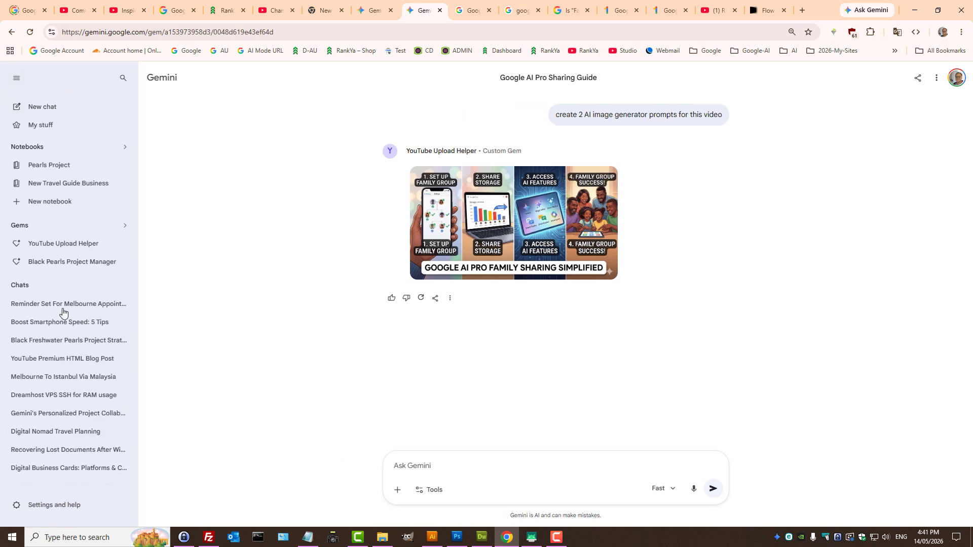
middle_click(124, 226)
click(439, 6)
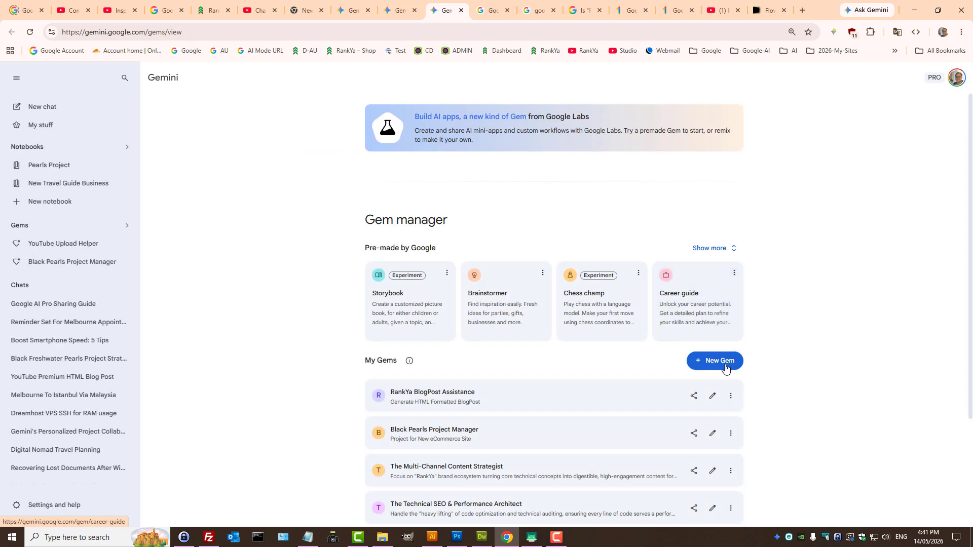
scroll(748, 397, down, 3)
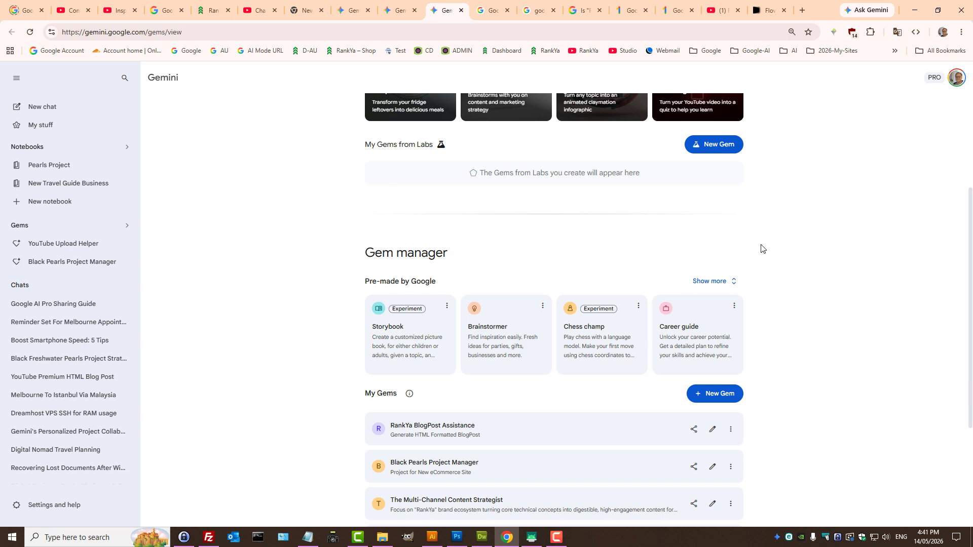
scroll(870, 217, up, 3)
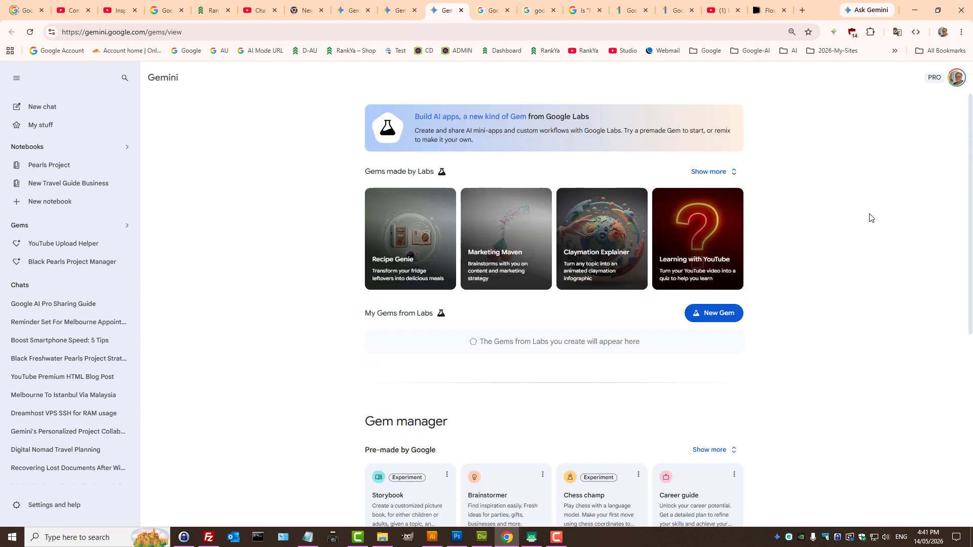
Step: Open 2026-YouTube-Video-Thumbnail.ai in Illustrator from the 00000-NEW-2026 subfolder of the desktop's R-2026-assets folder
click(768, 11)
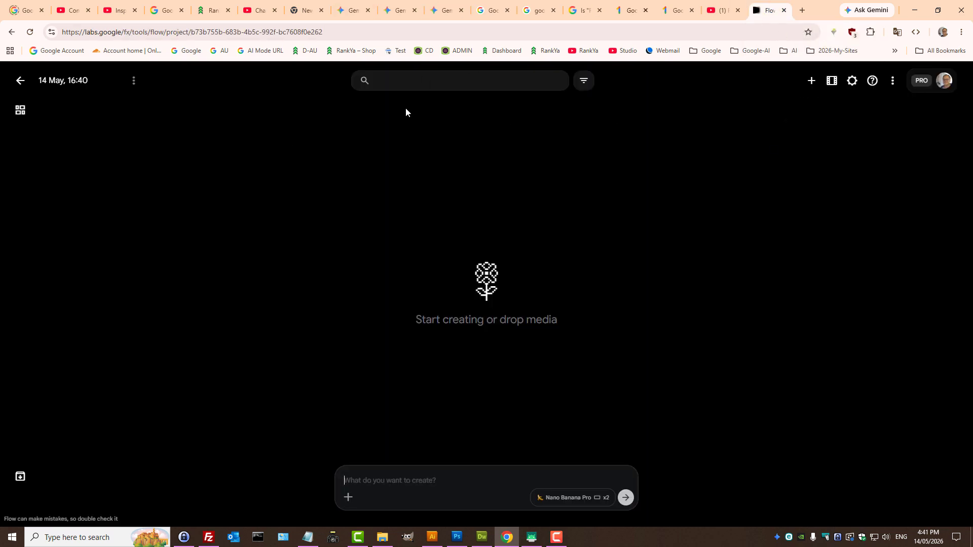
click(444, 10)
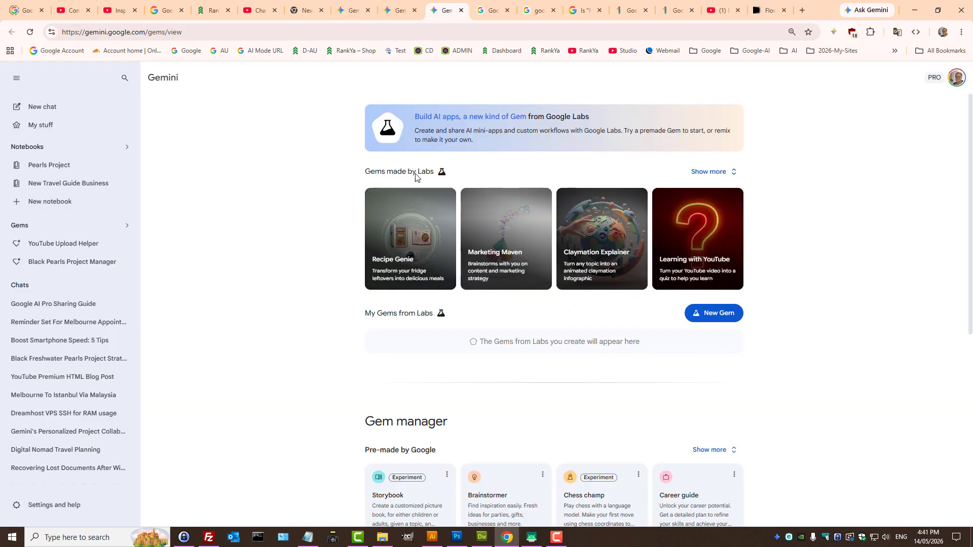
click(914, 11)
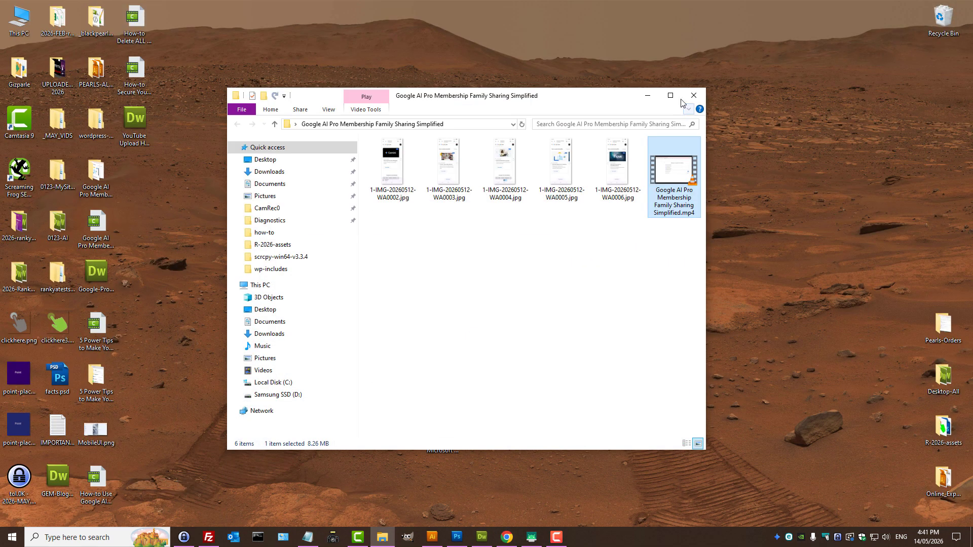
double_click(942, 427)
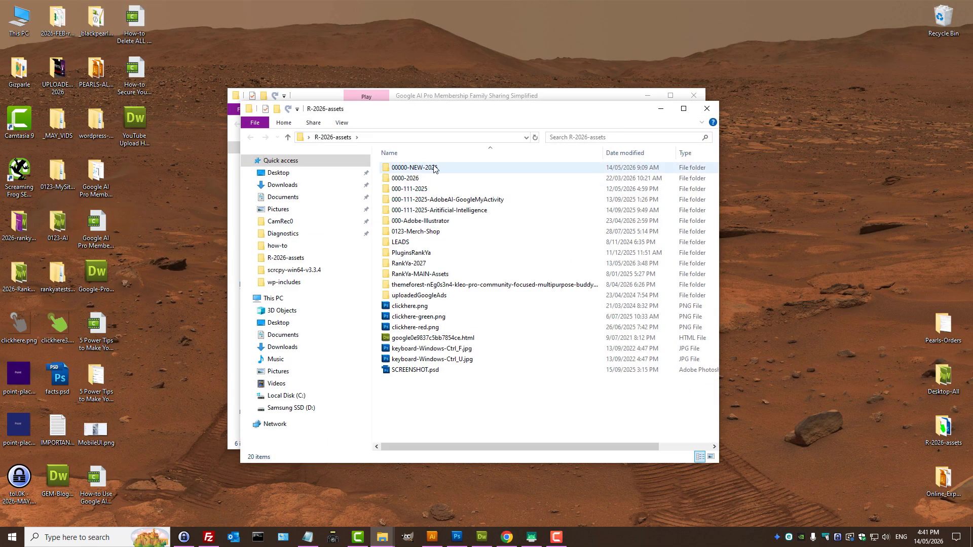
double_click(432, 167)
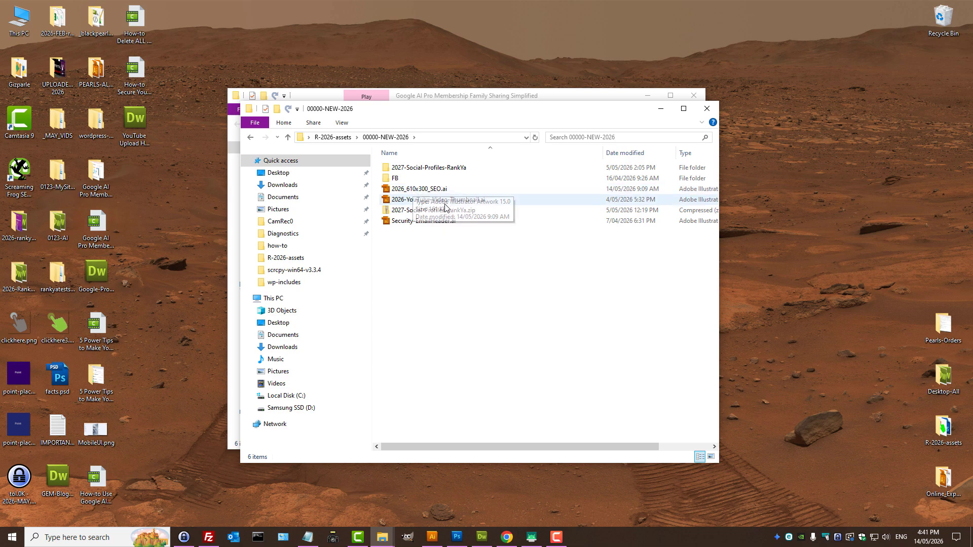
double_click(421, 200)
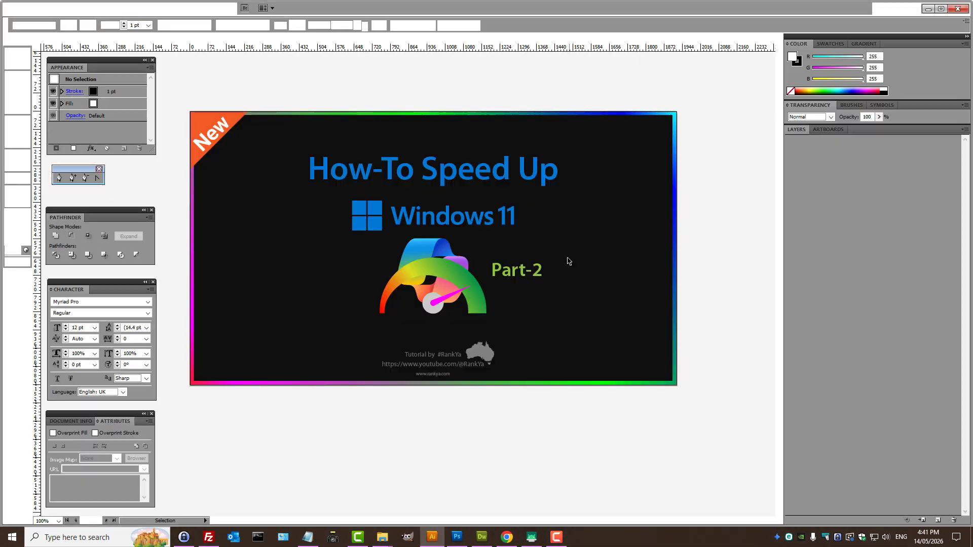
click(427, 223)
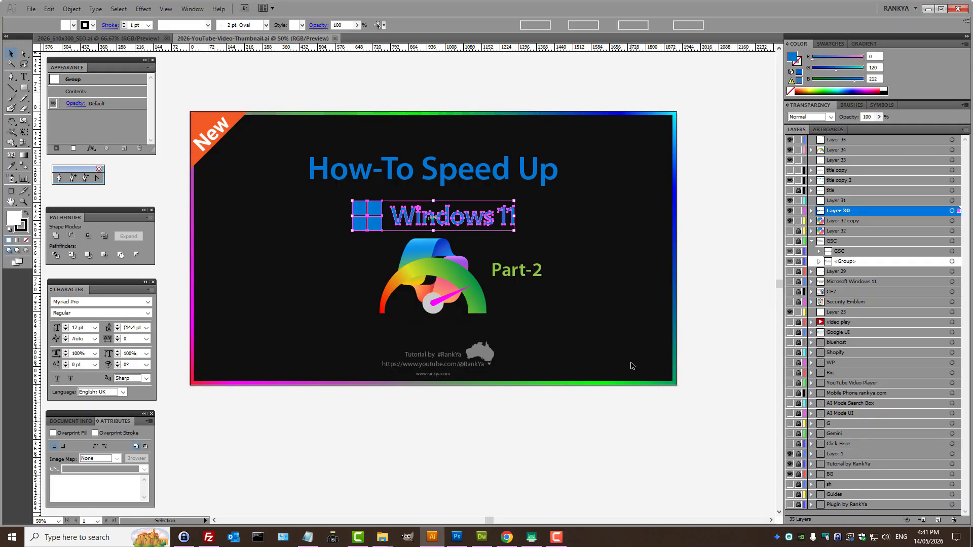
click(517, 458)
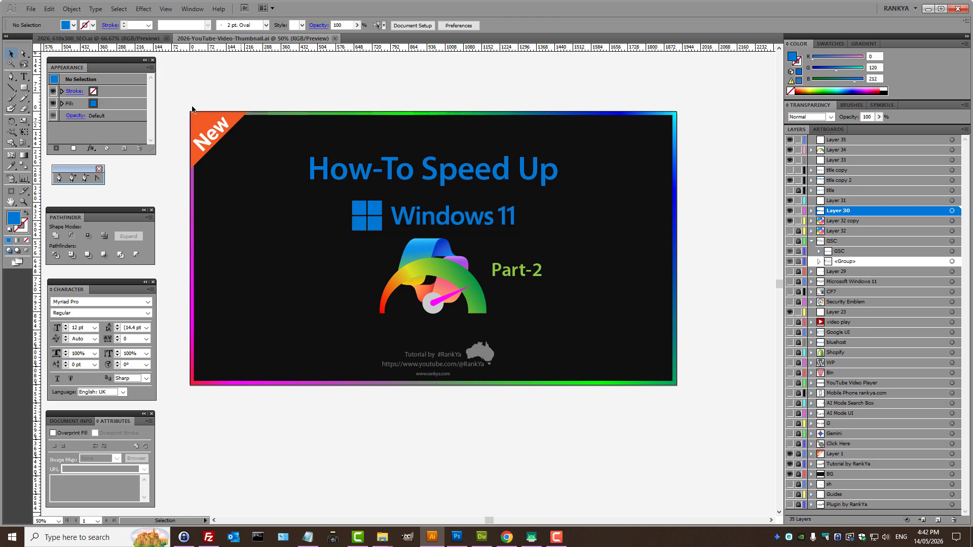
Step: Check the video title in the YouTube Studio upload and the "Google AI plan" wording on Google One, then return to the Illustrator thumbnail
click(507, 537)
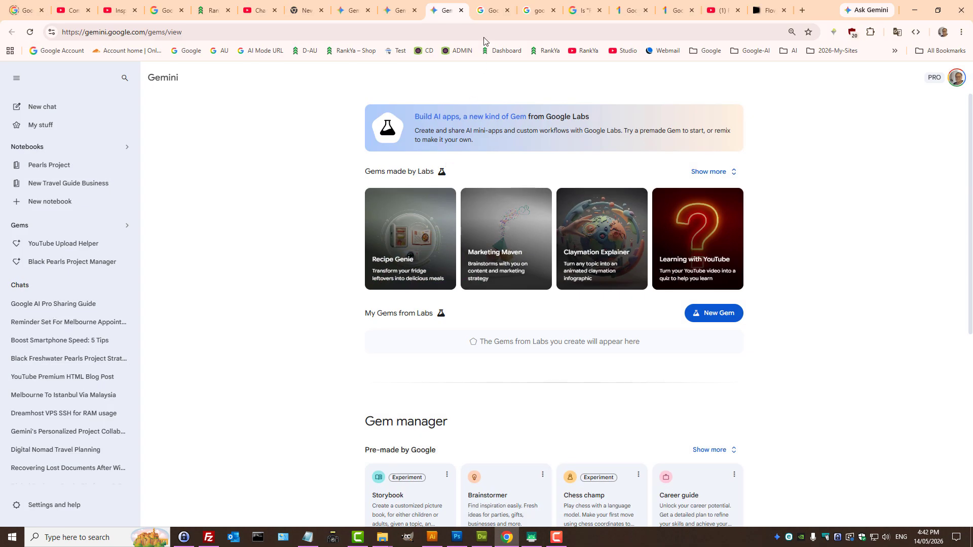
click(260, 10)
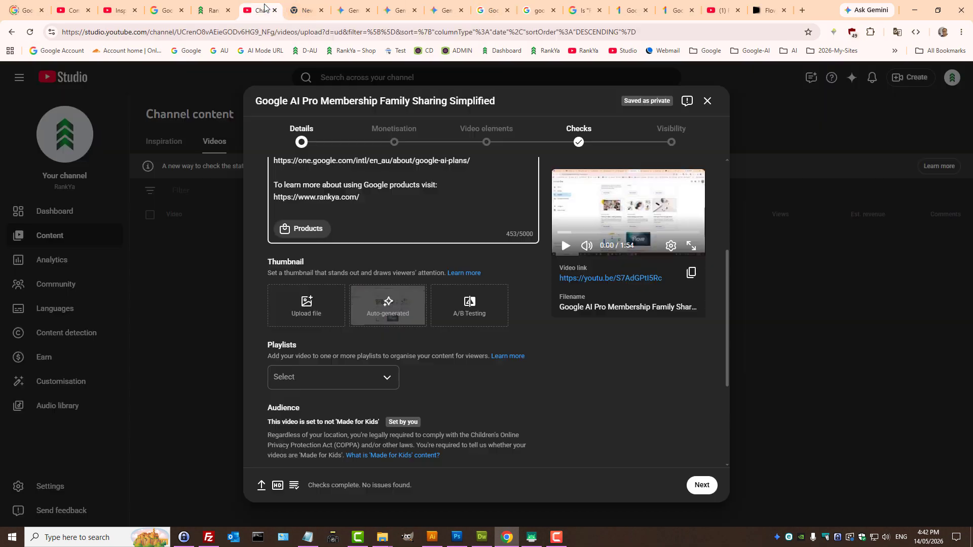
triple_click(357, 204)
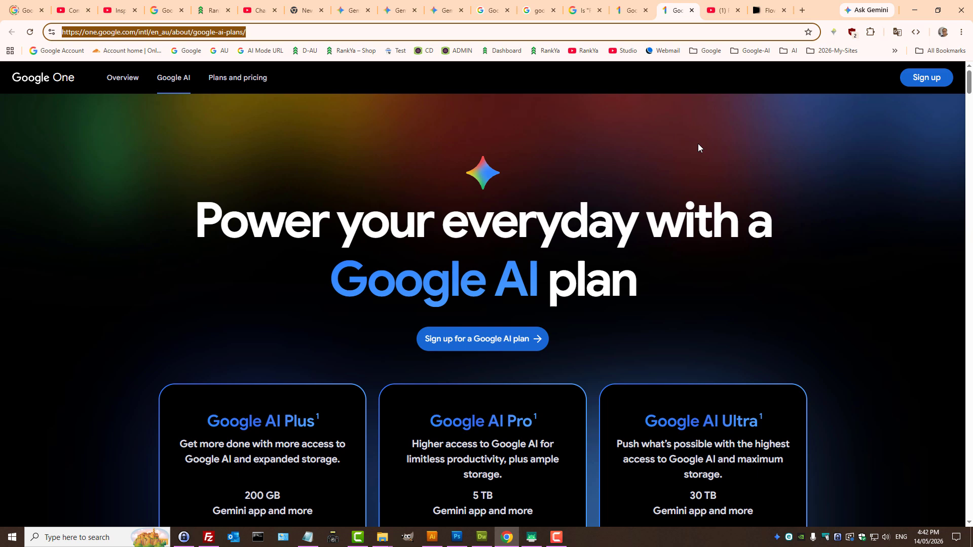
click(678, 10)
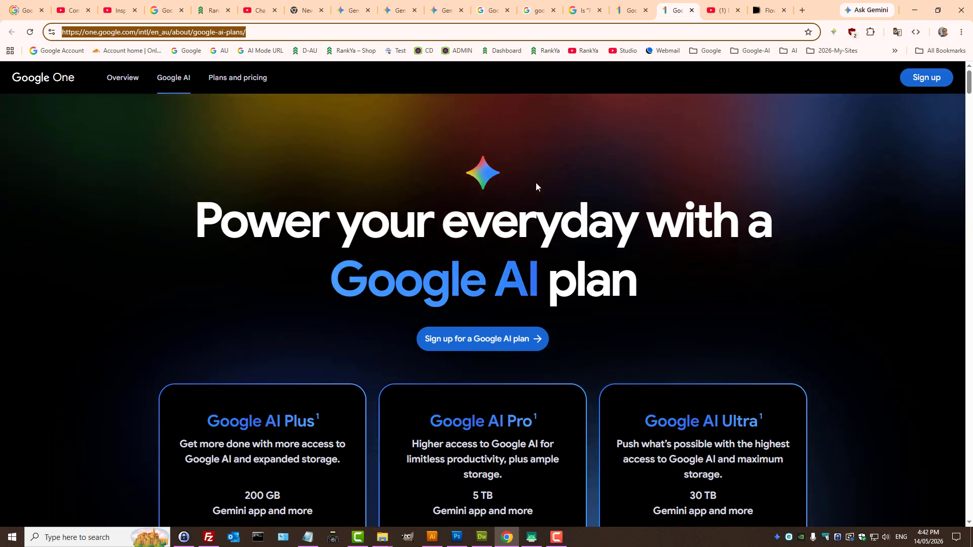
drag(335, 278, 664, 279)
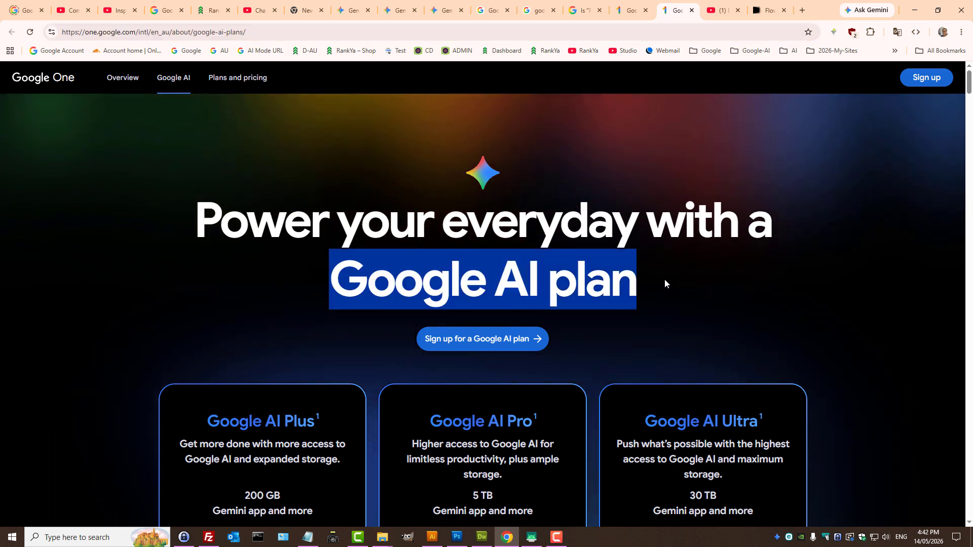
click(914, 9)
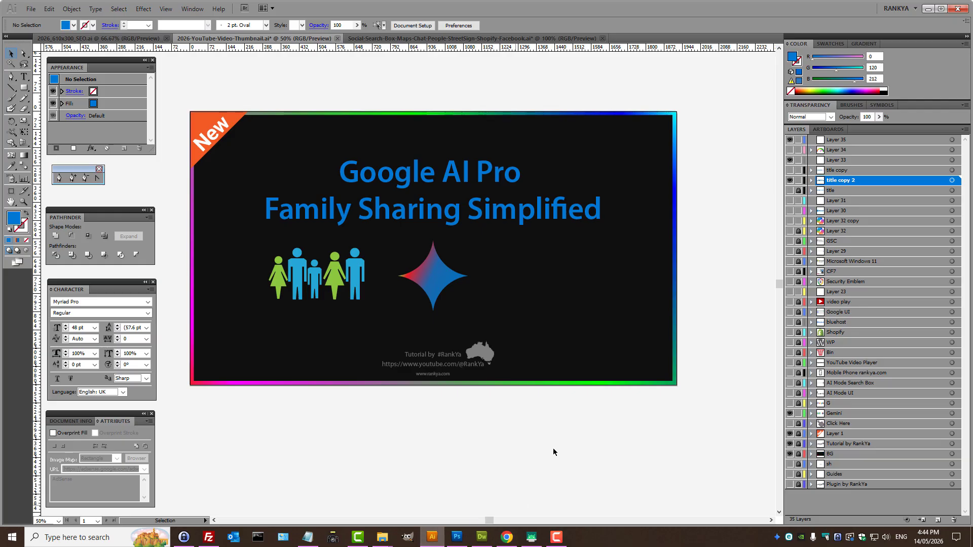
Step: Check the thumbnail's title text in Illustrator and upload the finished image as the video's custom thumbnail in YouTube Studio
click(403, 215)
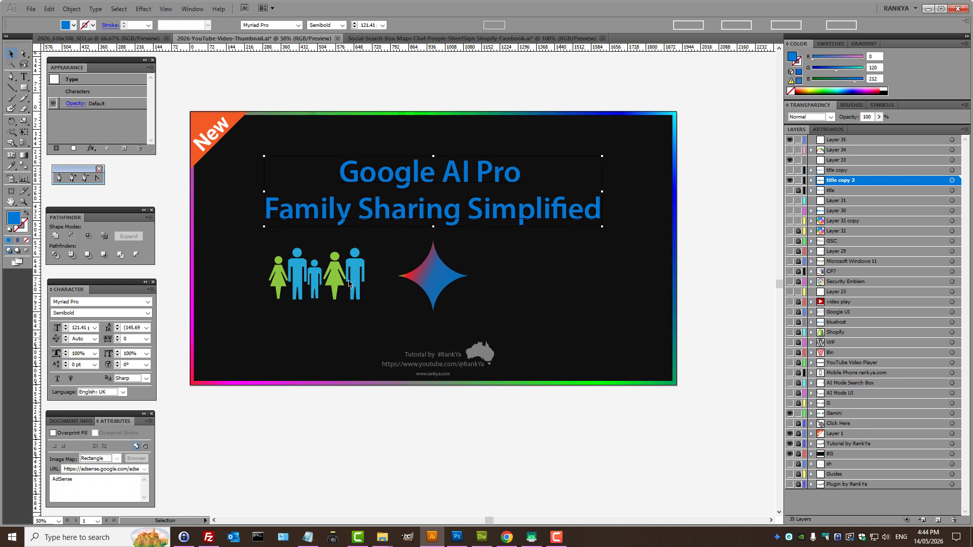
click(506, 536)
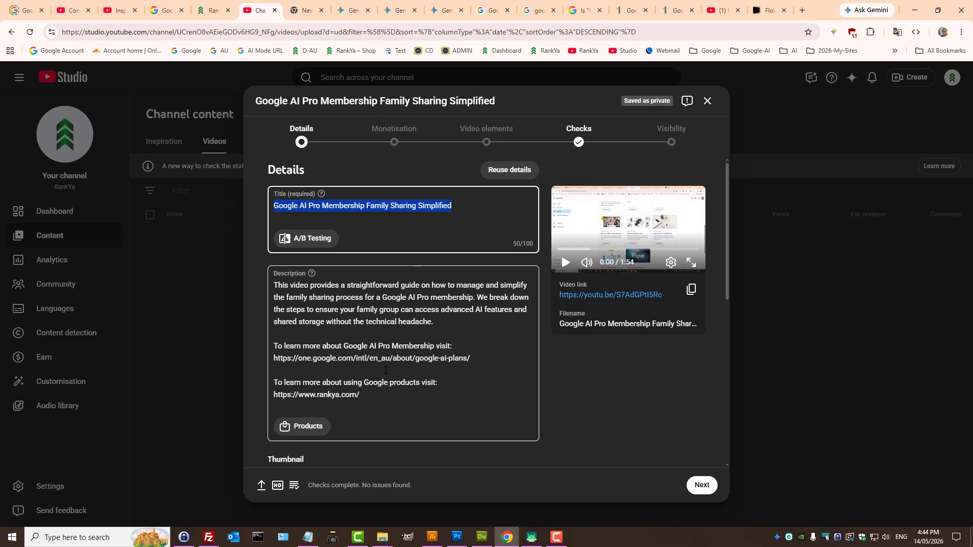
scroll(304, 354, down, 5)
click(299, 338)
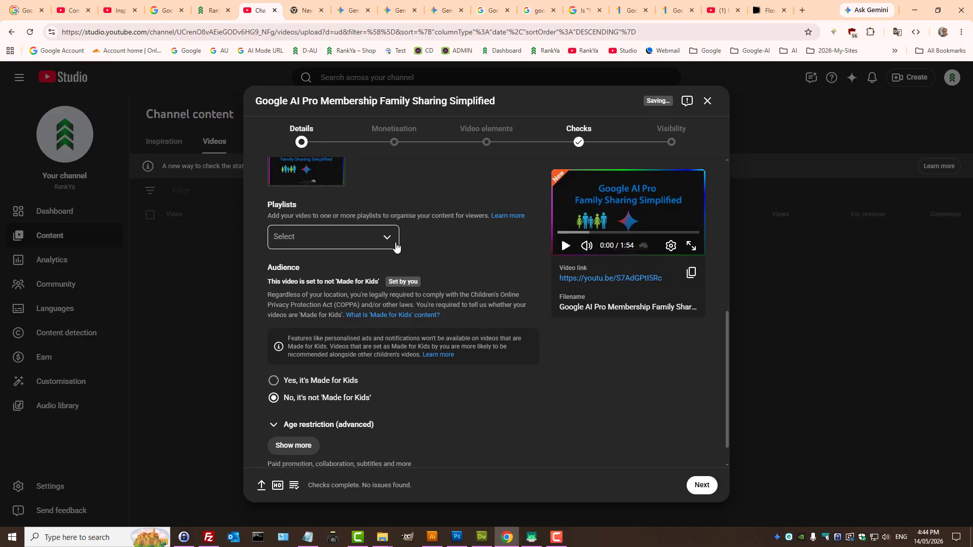
Step: Open the upload's playlist choices and review how playlists are laid out on the RankYa channel's home page
click(395, 244)
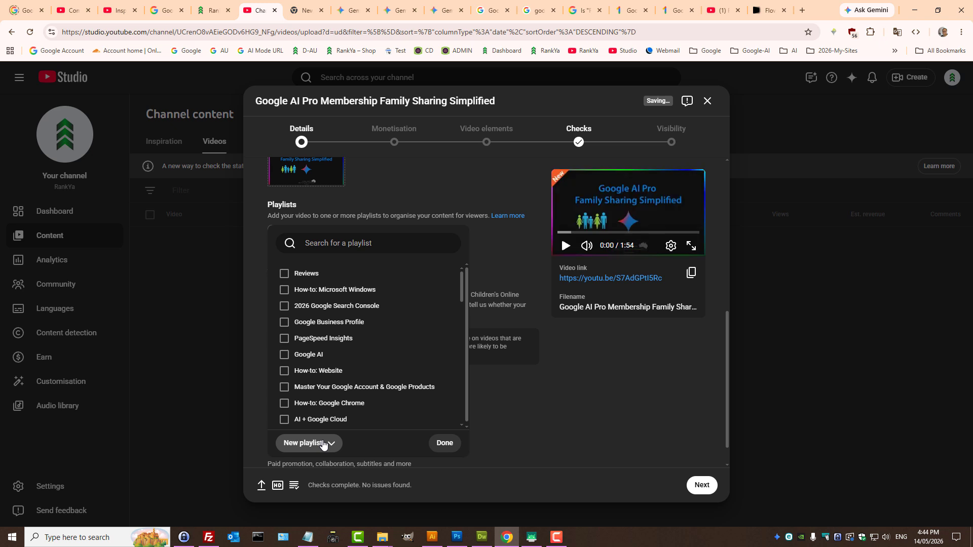
click(678, 10)
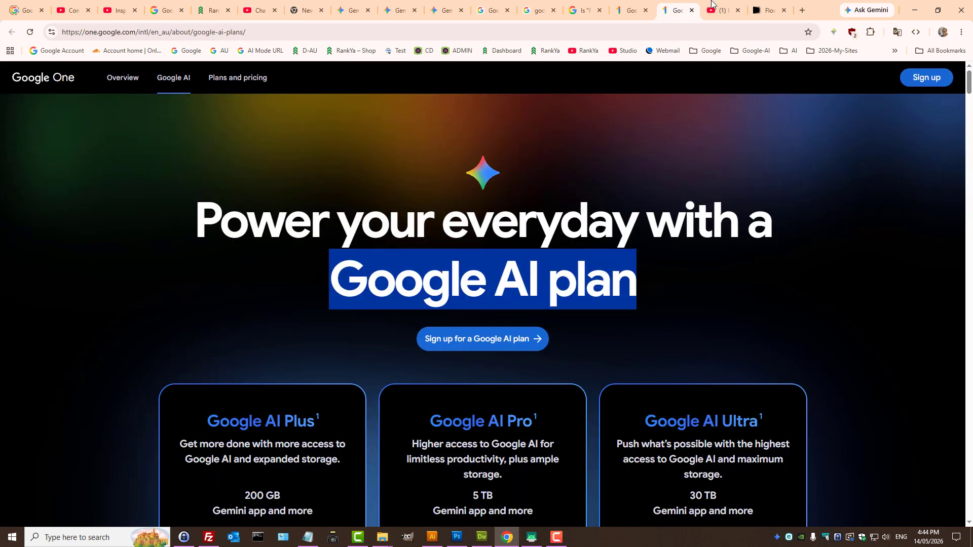
click(723, 10)
scroll(386, 295, down, 7)
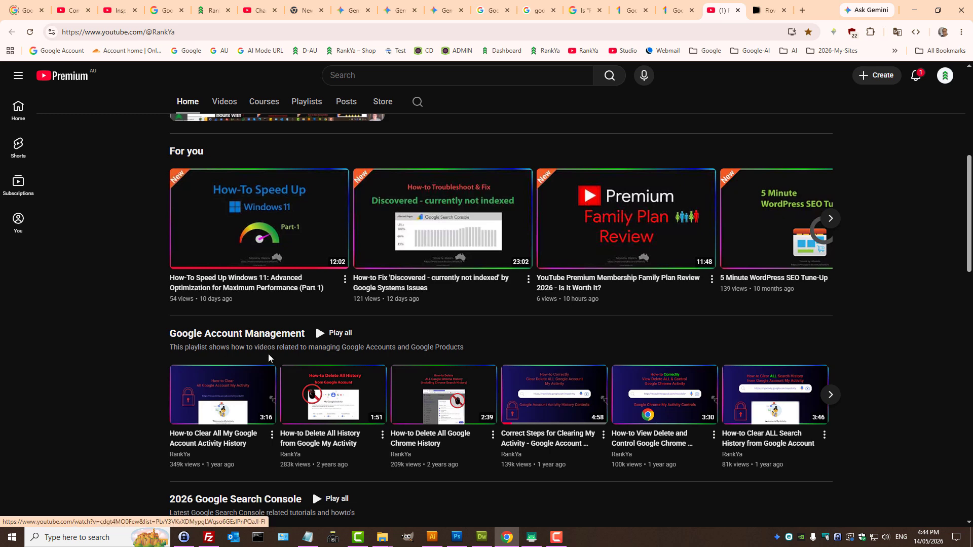
scroll(225, 345, up, 7)
mouse_move(799, 178)
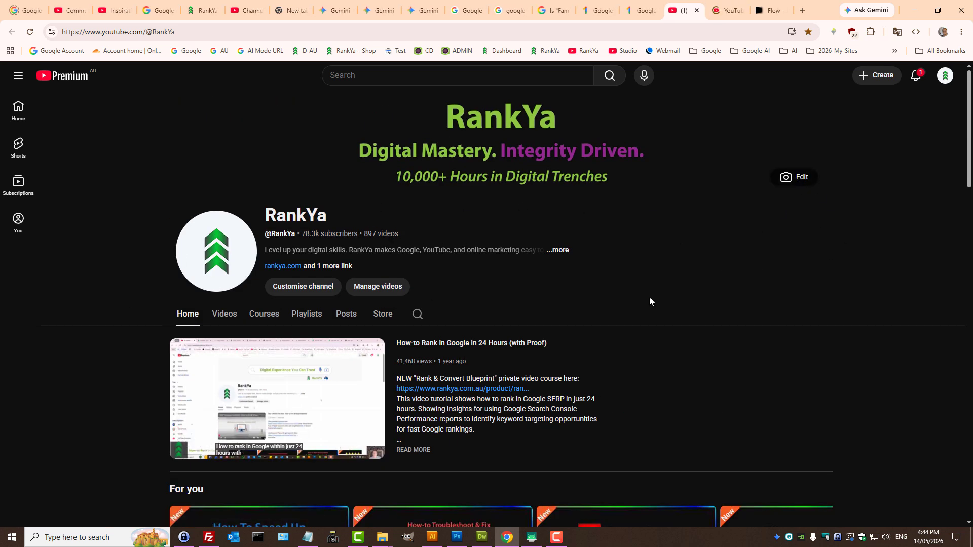
scroll(354, 446, down, 7)
scroll(824, 273, up, 7)
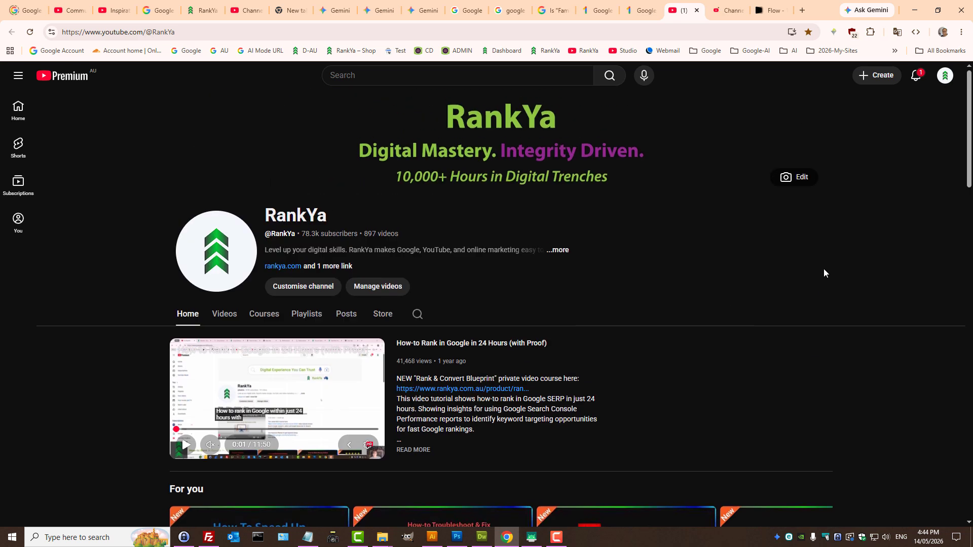
Step: Open the channel's customisation settings, review the Home tab layout and try reordering the 2026 Google Search Console playlist section
click(799, 181)
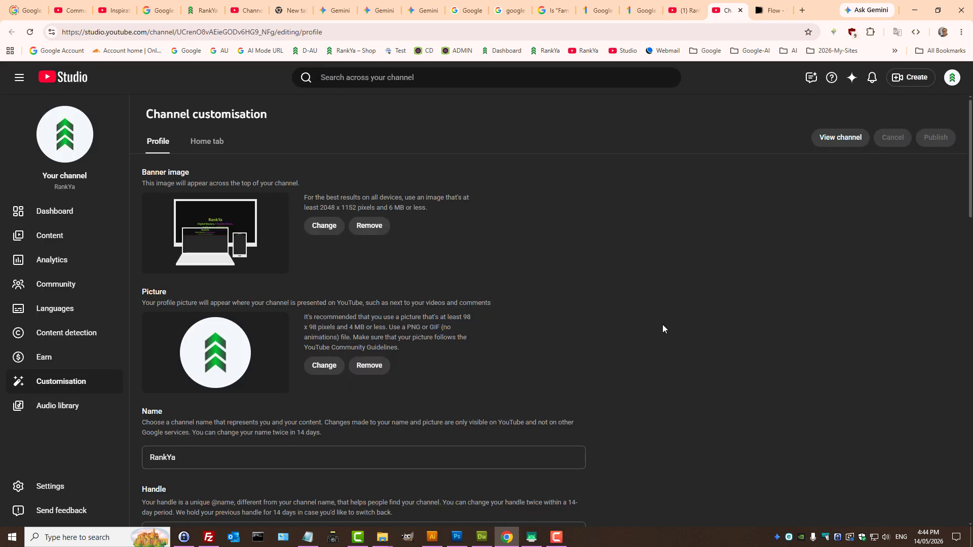
click(207, 142)
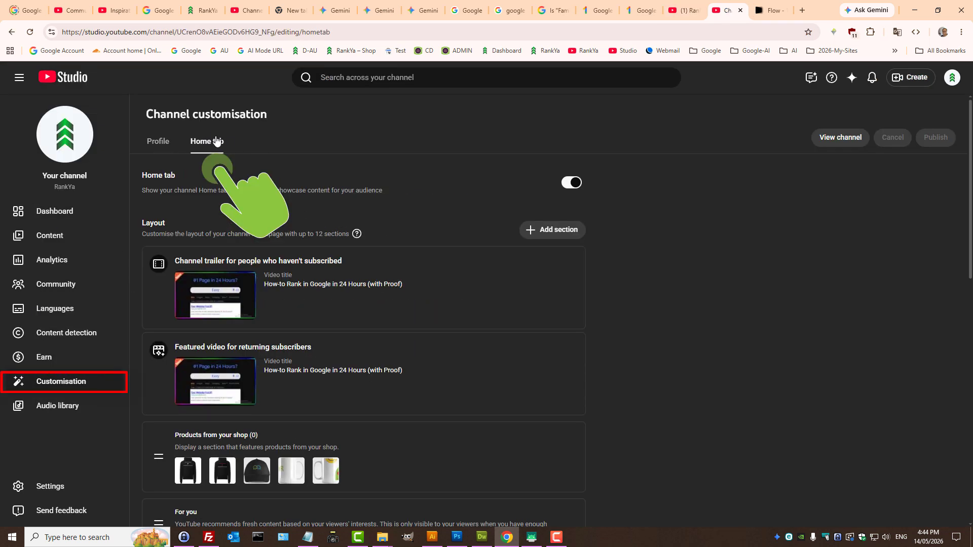
scroll(247, 375, down, 7)
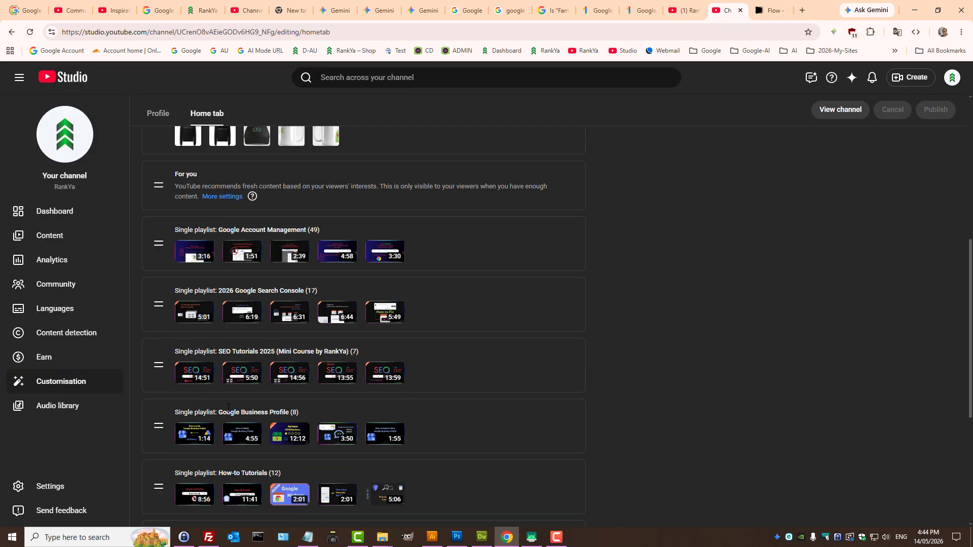
scroll(494, 320, up, 8)
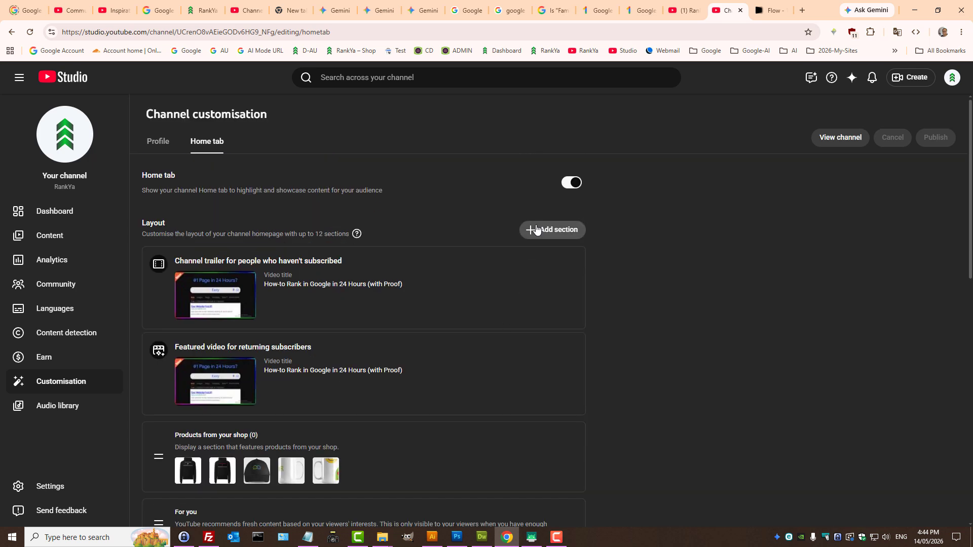
scroll(333, 436, down, 7)
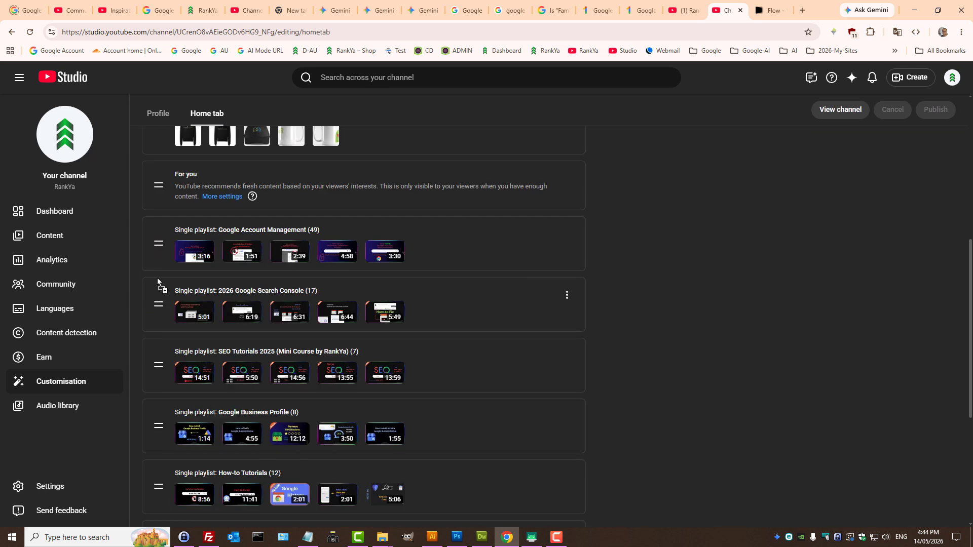
drag(157, 304, 151, 390)
Step: Return to the upload details and add the video to the Google AI playlist
click(243, 10)
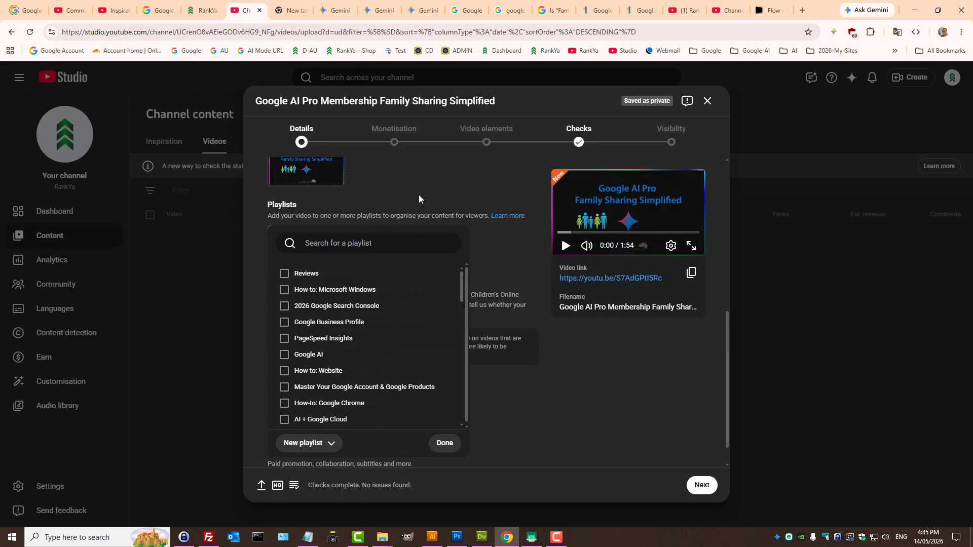
click(292, 356)
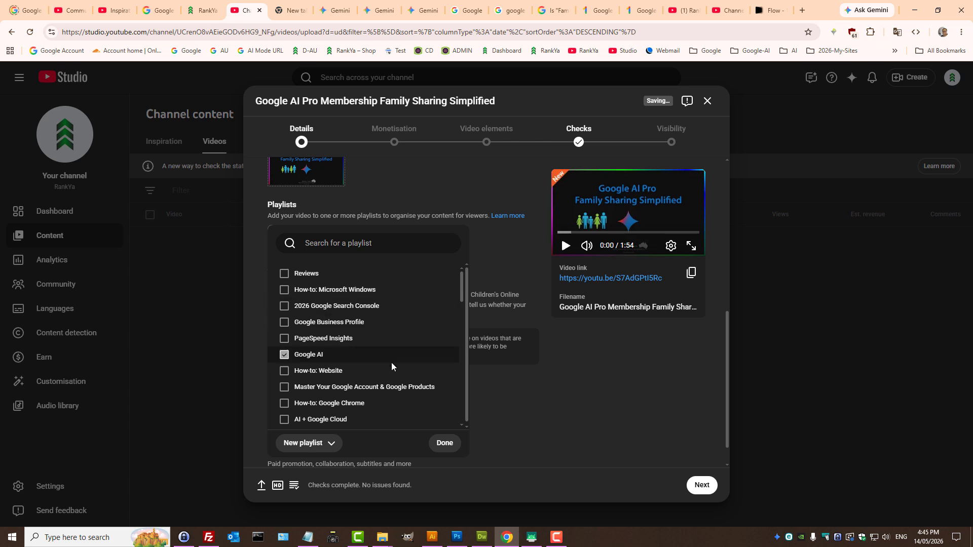
click(444, 443)
Step: Expand the additional upload details and review the audience, paid promotion, brands and altered content settings
scroll(296, 388, down, 1)
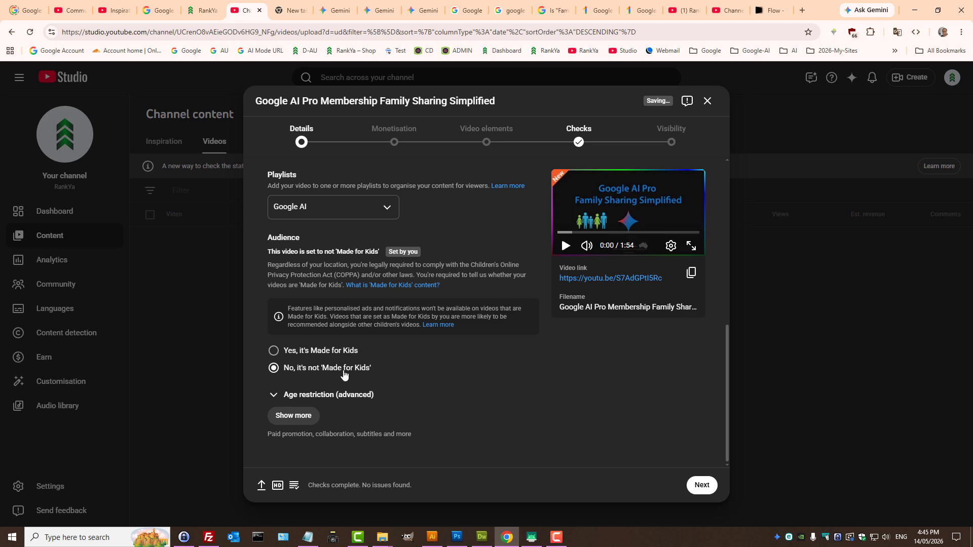
click(293, 415)
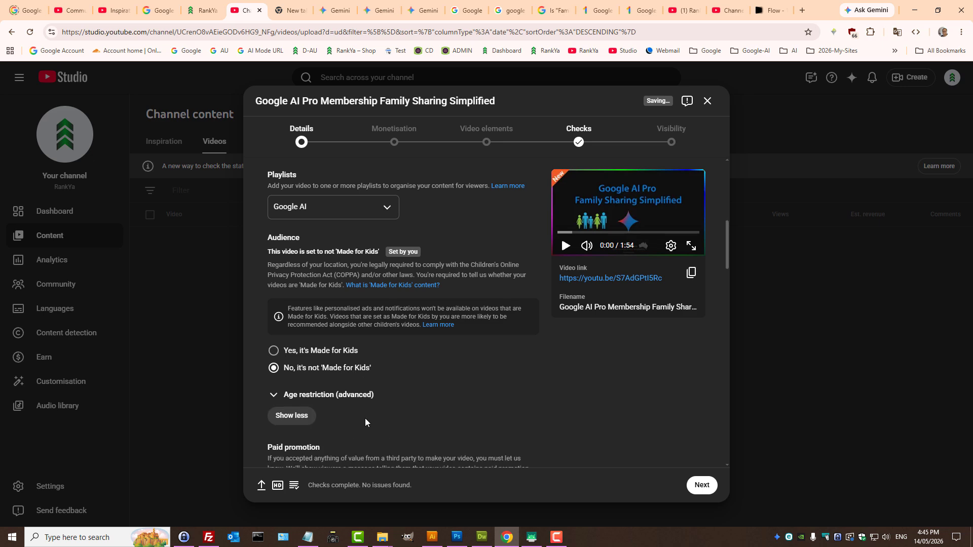
scroll(364, 418, down, 3)
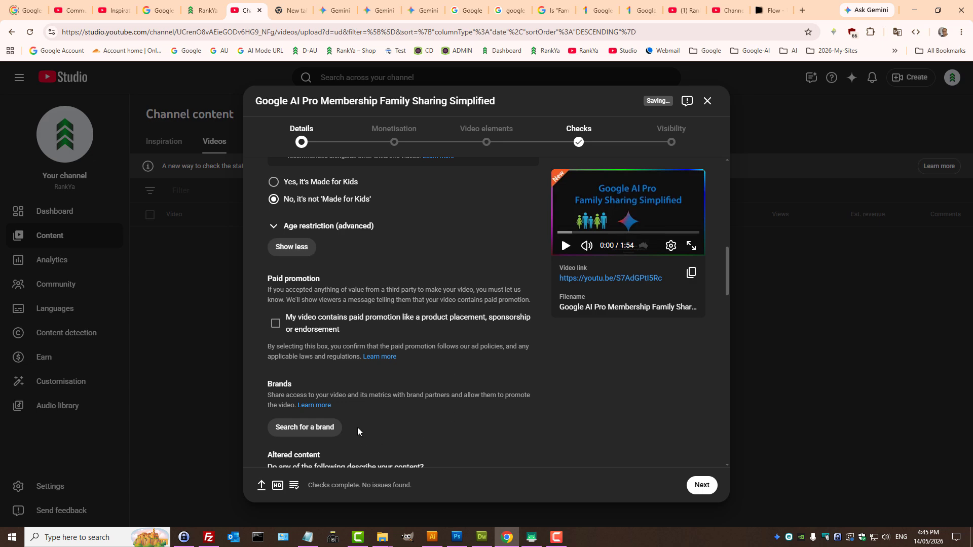
scroll(362, 385, down, 3)
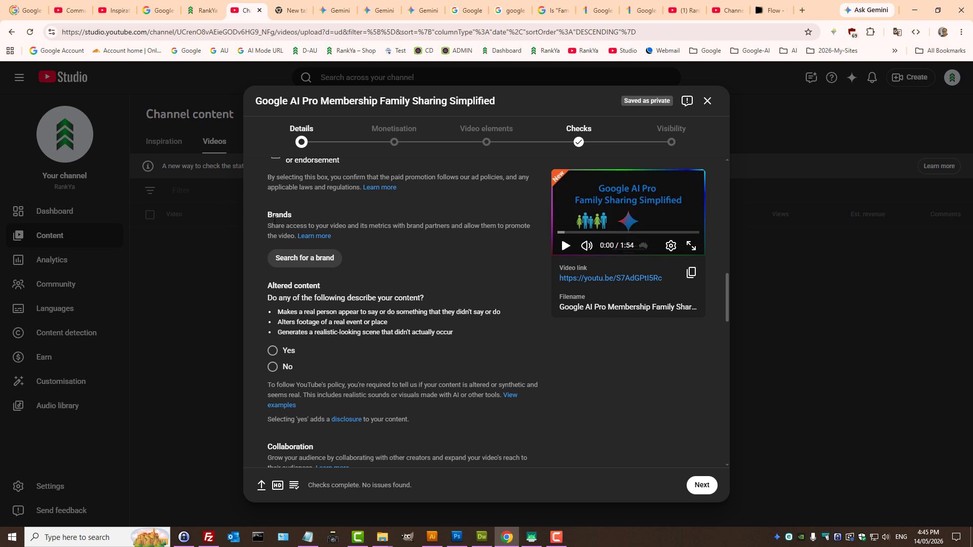
drag(272, 226, 327, 226)
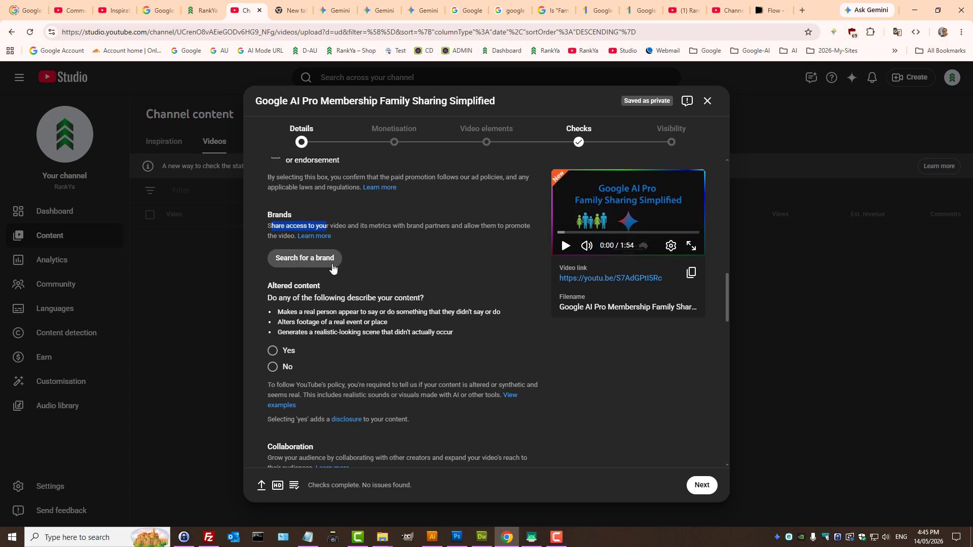
click(395, 264)
drag(288, 287, 349, 291)
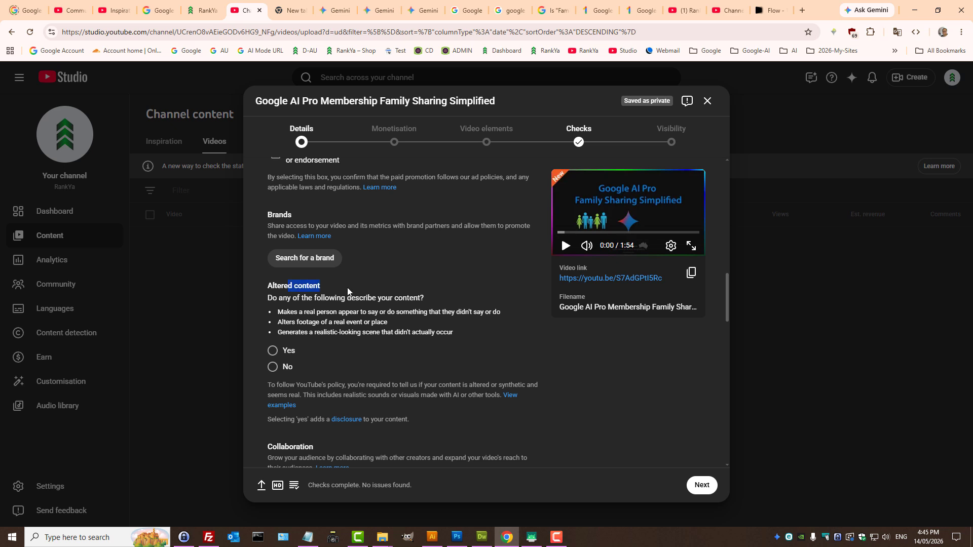
Step: Answer No to the altered content question and disallow automatic places for the video
click(353, 293)
click(279, 369)
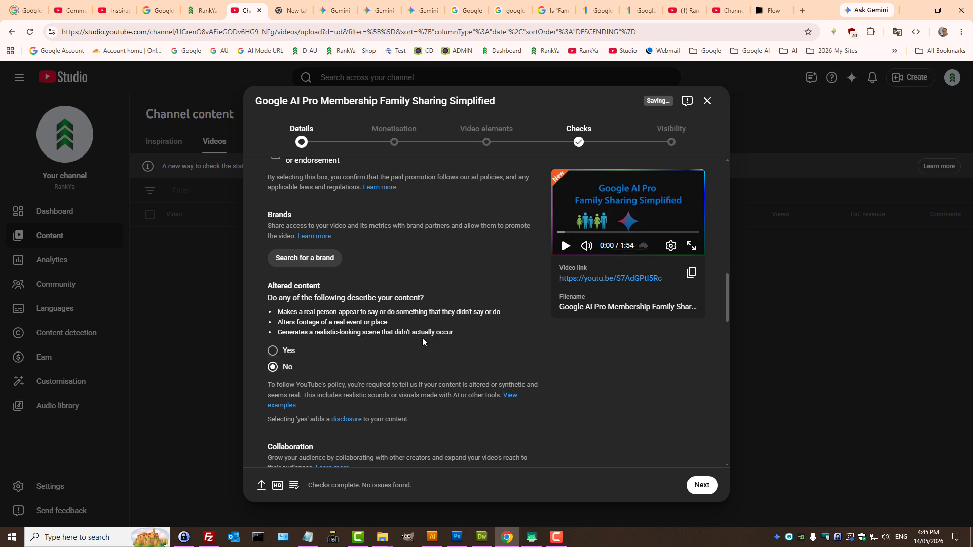
scroll(400, 355, down, 3)
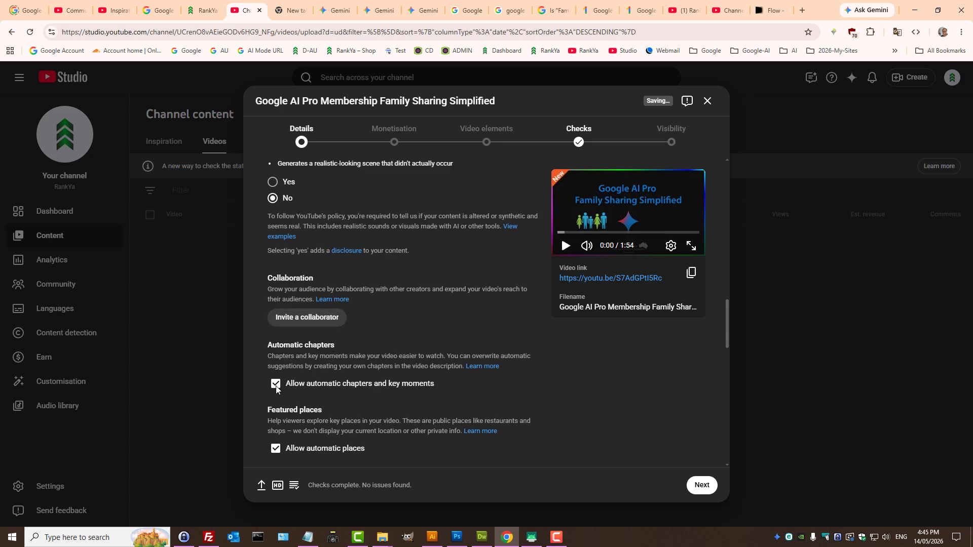
scroll(400, 375, up, 3)
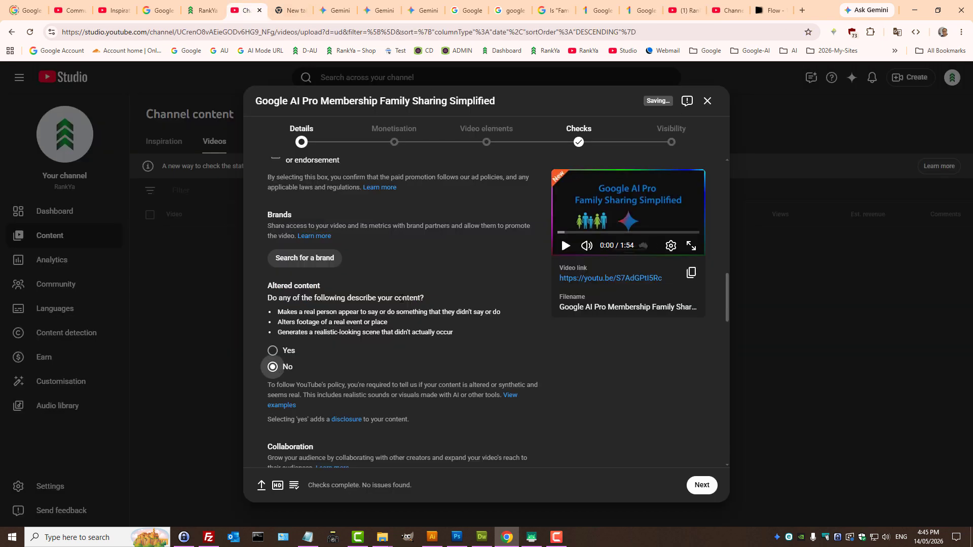
scroll(401, 299, down, 3)
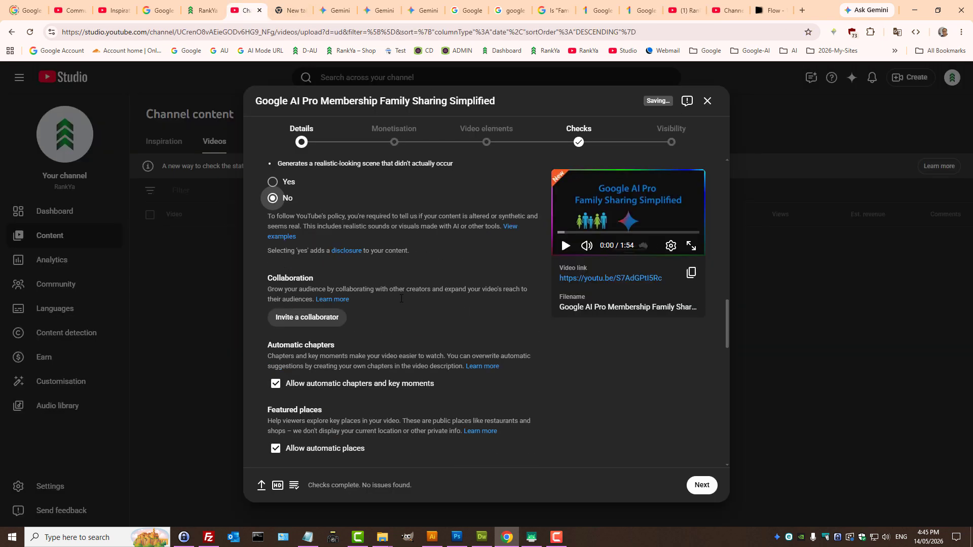
scroll(390, 345, down, 3)
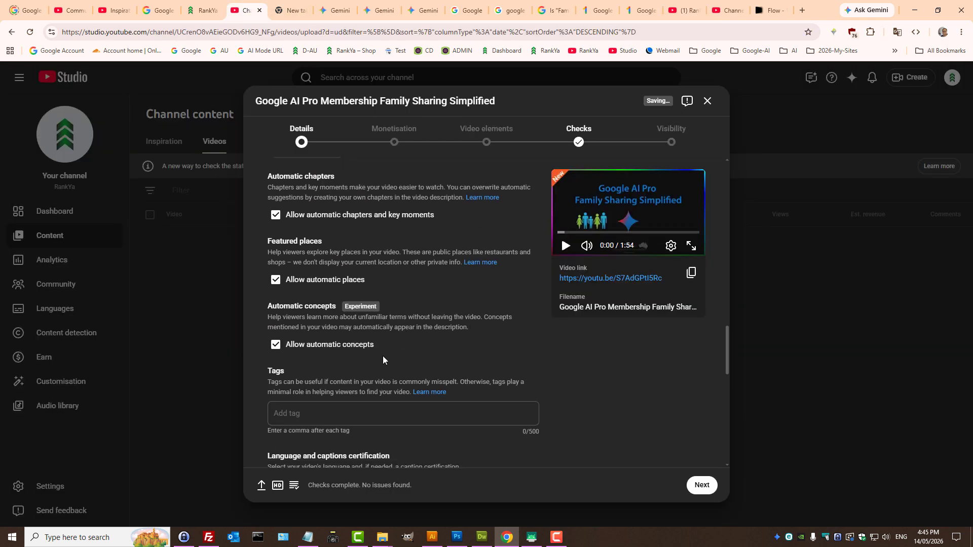
click(274, 285)
Step: Copy the comma-separated Set 1 tags from the Google AI Pro Sharing Guide chat in Gemini and paste them as the video's tags
click(370, 413)
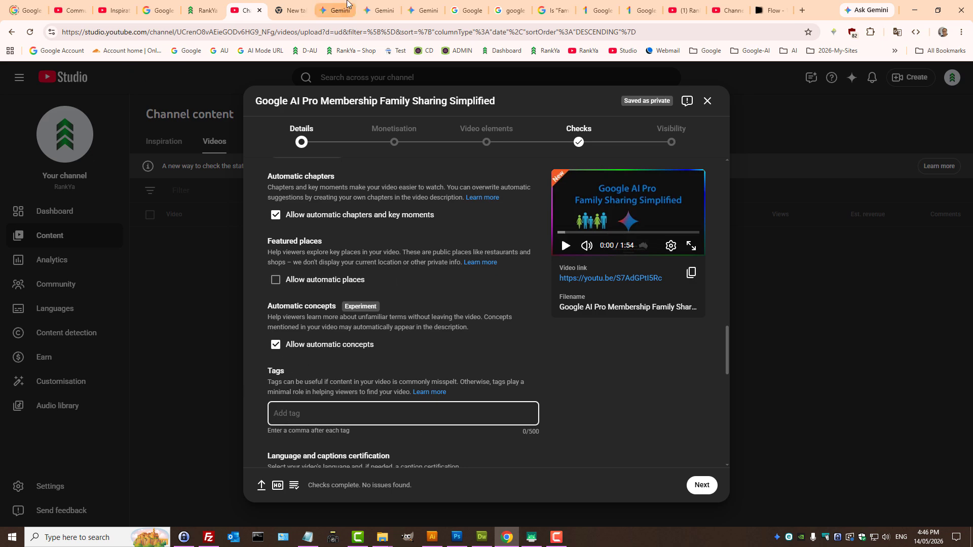
click(335, 10)
click(38, 305)
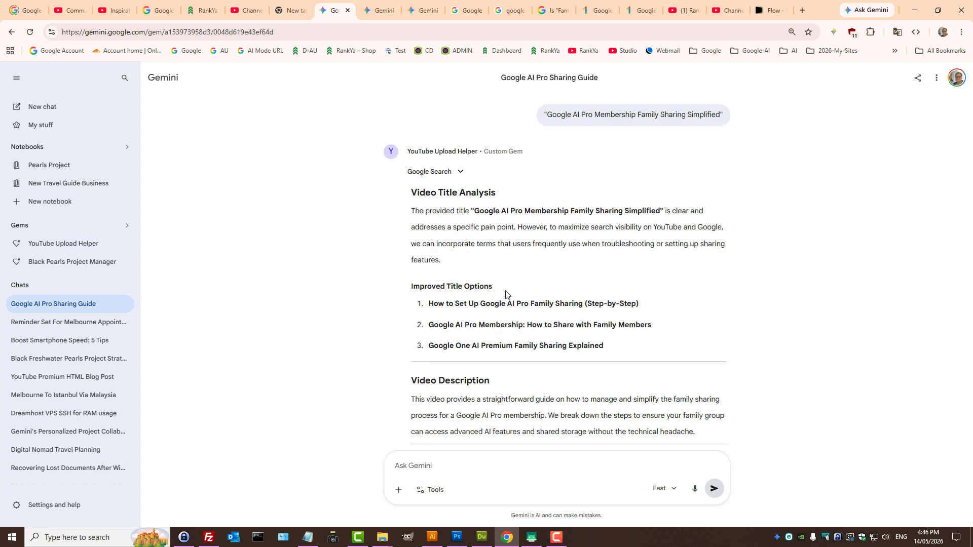
scroll(499, 314, down, 3)
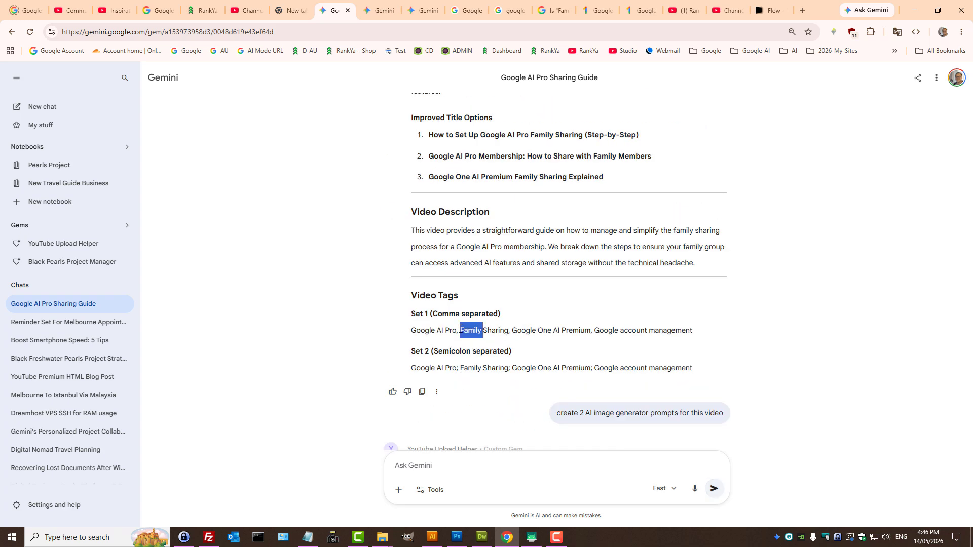
triple_click(461, 334)
right_click(461, 334)
click(476, 339)
click(249, 11)
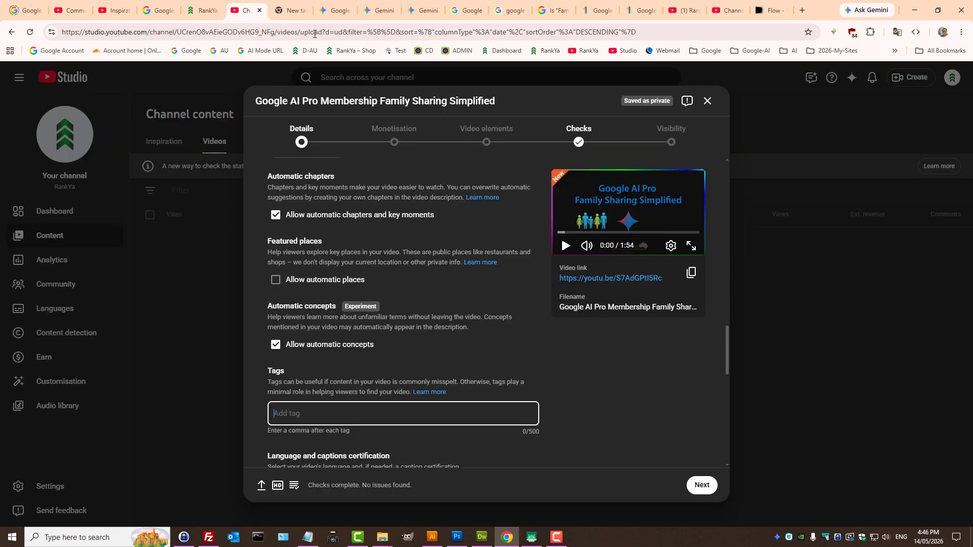
key(ctrl+v)
scroll(409, 427, down, 3)
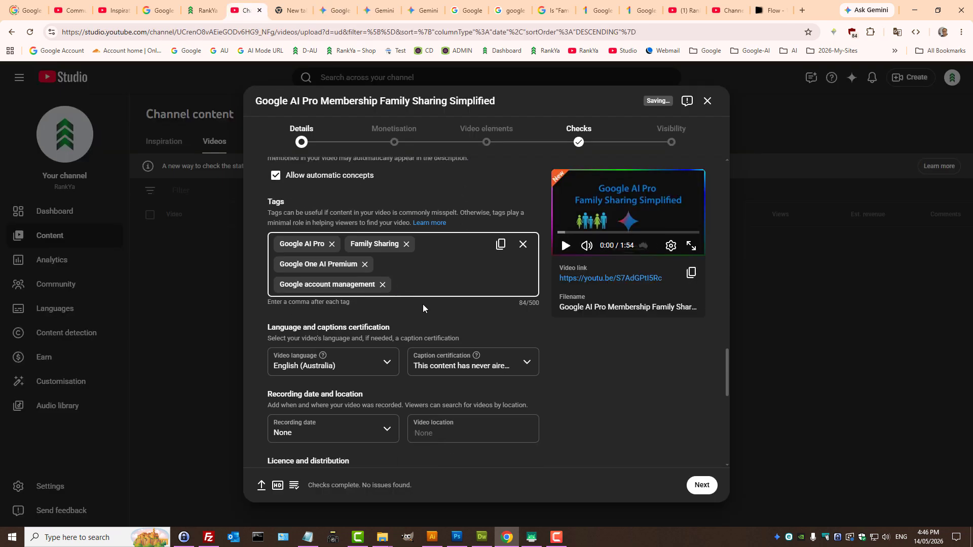
Step: Review the upload's title, description and filename against the tags that were added
click(425, 291)
scroll(420, 283, up, 15)
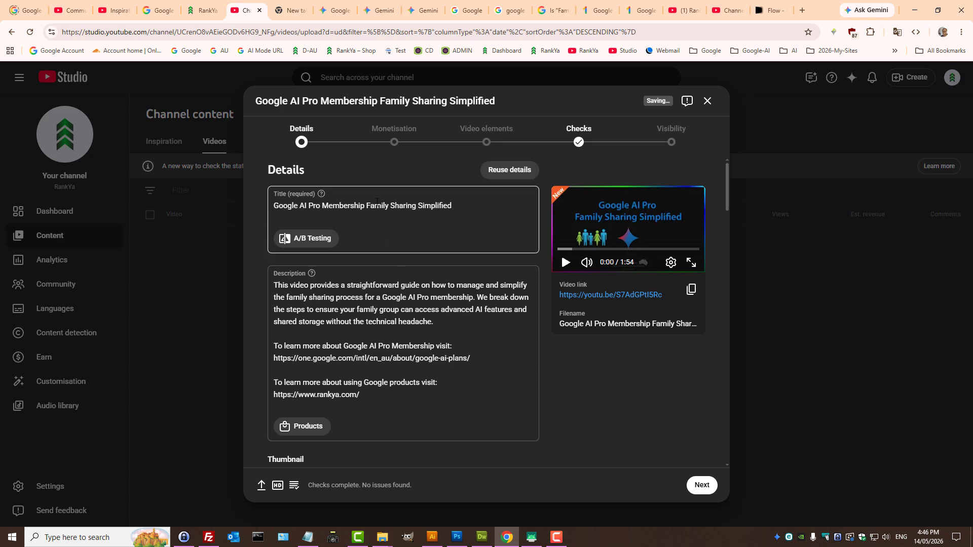
double_click(623, 323)
triple_click(623, 323)
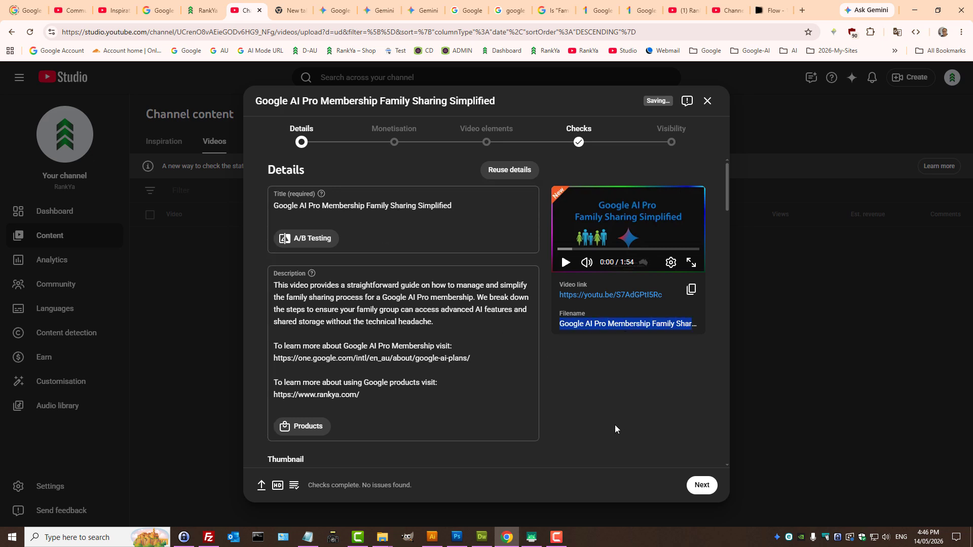
scroll(615, 425, down, 12)
scroll(535, 434, down, 7)
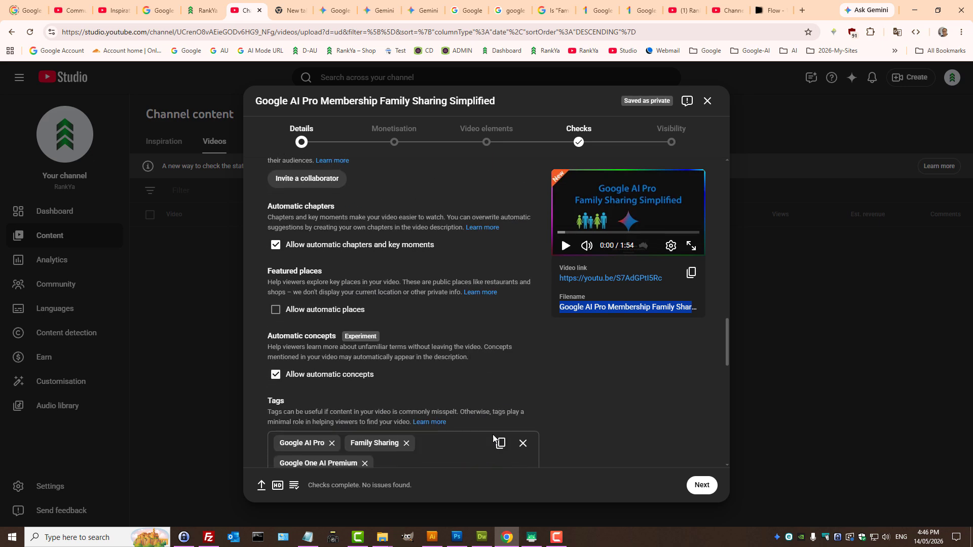
Step: Set the video's recording date to 14 May 2026
scroll(341, 358, down, 3)
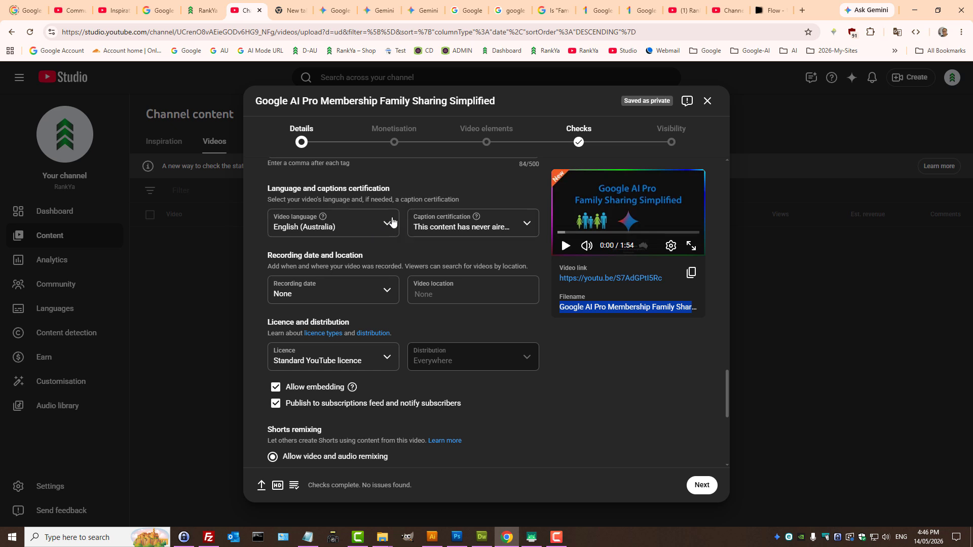
click(394, 294)
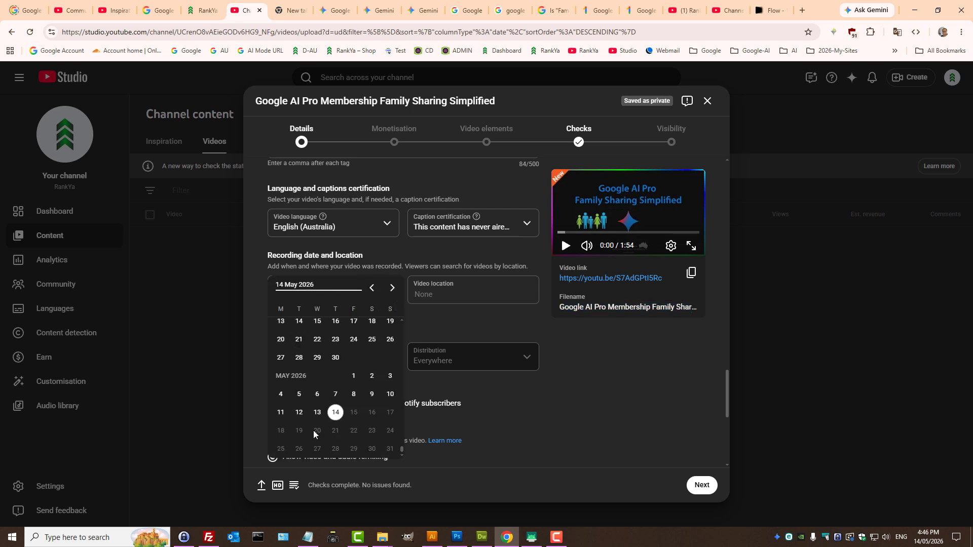
click(336, 413)
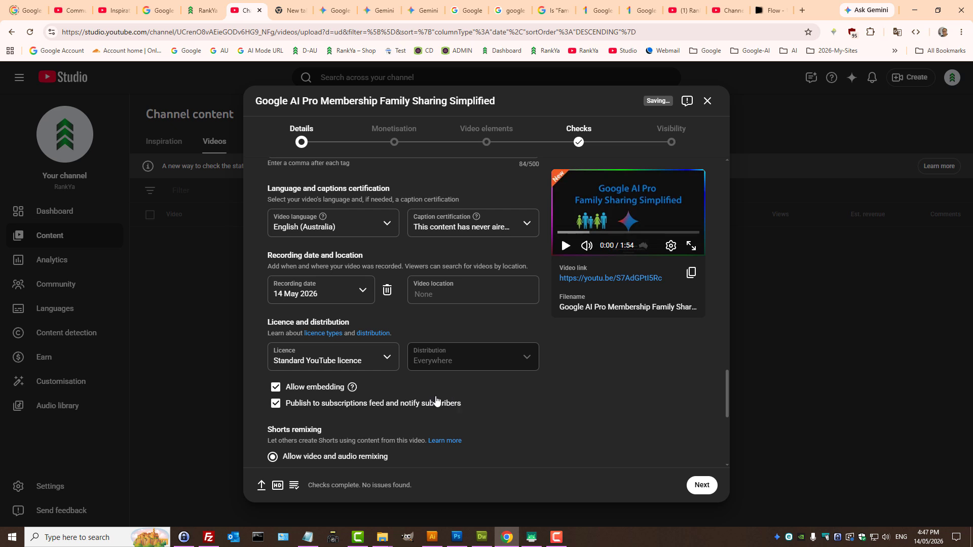
Step: Disallow Shorts remixing of the video and continue to the monetisation stage
scroll(415, 404, down, 3)
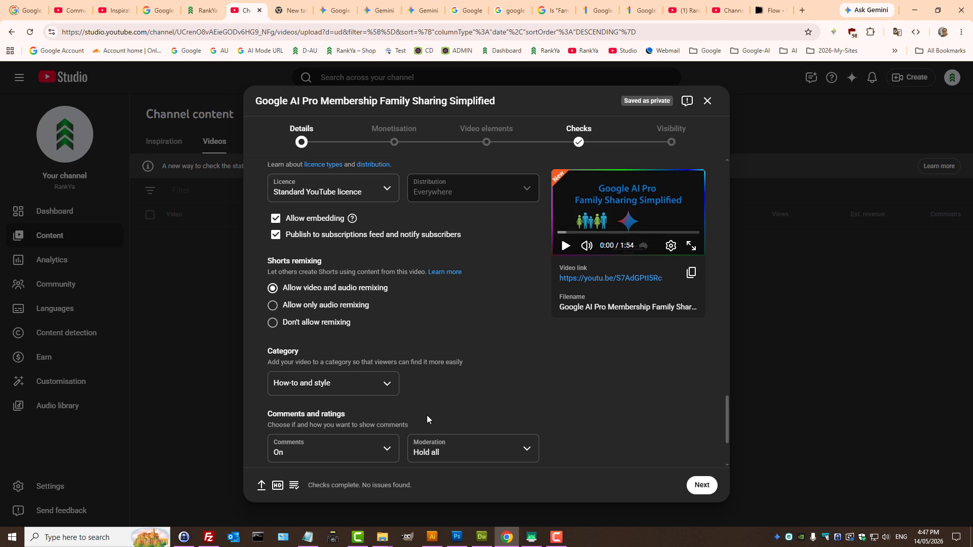
click(273, 322)
click(702, 485)
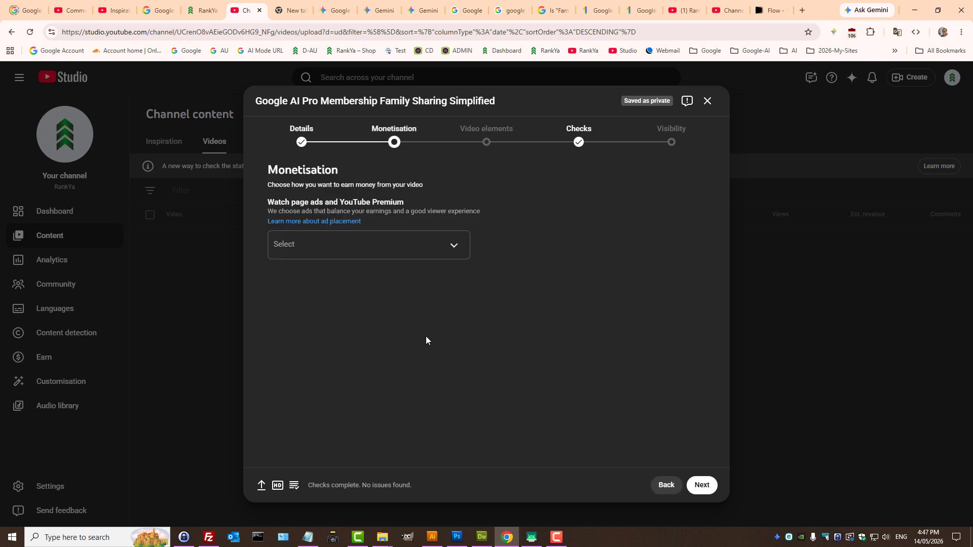
Step: Turn on watch page ads and YouTube Premium monetisation and continue to the ad suitability stage
click(441, 250)
click(284, 246)
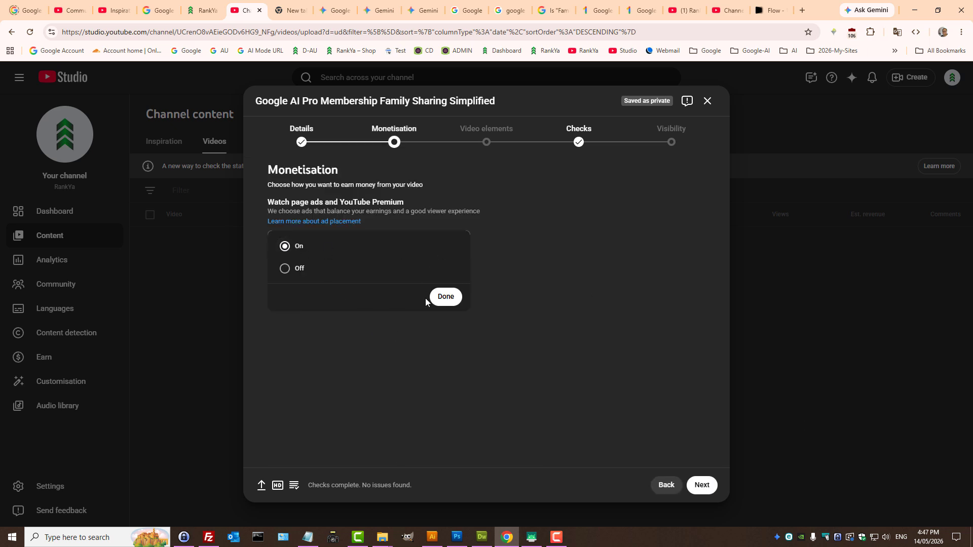
click(444, 297)
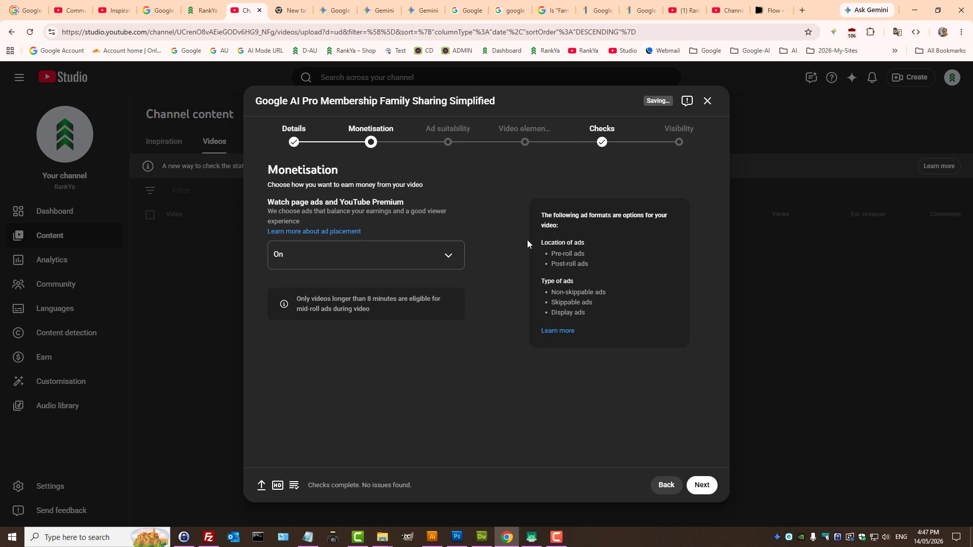
click(703, 487)
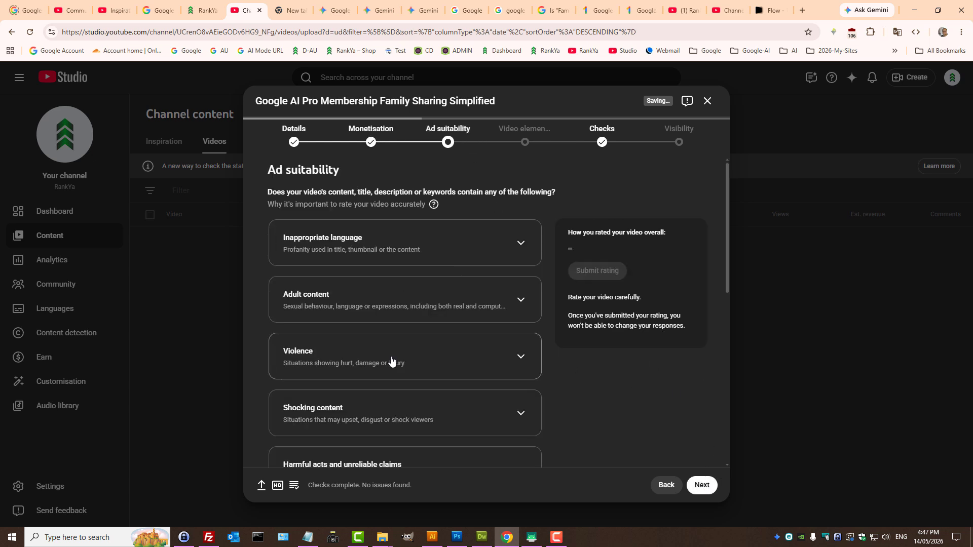
Step: Rate the video as containing none of the listed sensitive content, submit the ad suitability rating and continue to the video elements
scroll(408, 400, down, 8)
click(289, 451)
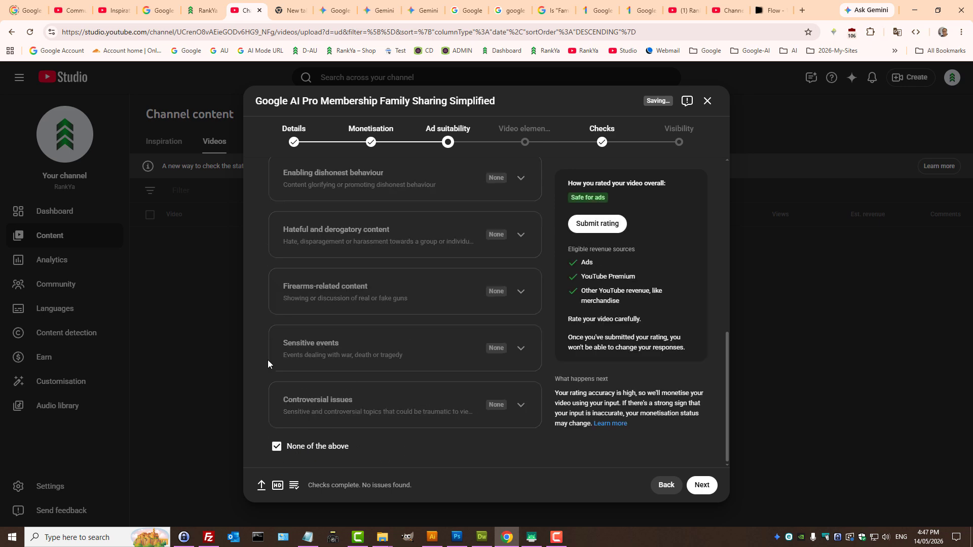
scroll(314, 355, up, 10)
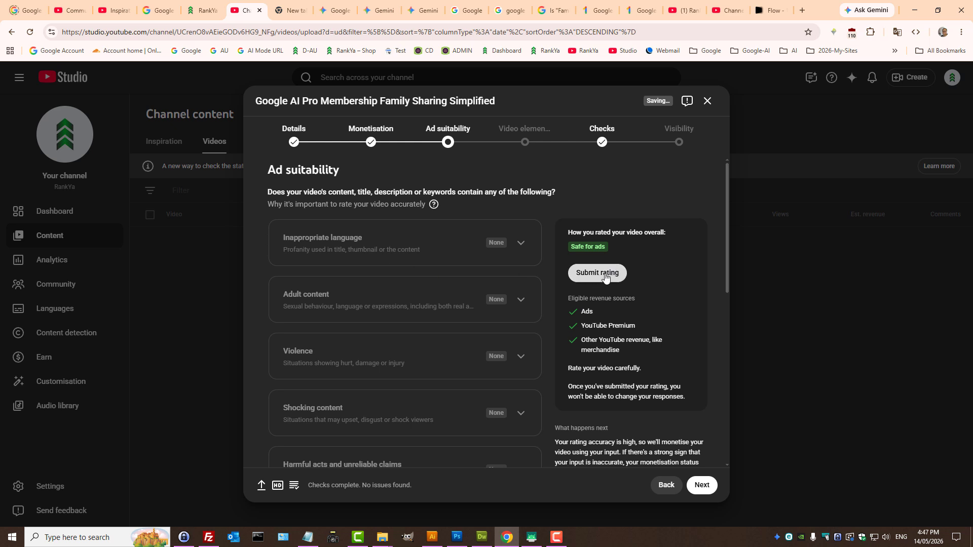
scroll(407, 391, down, 3)
scroll(423, 393, down, 3)
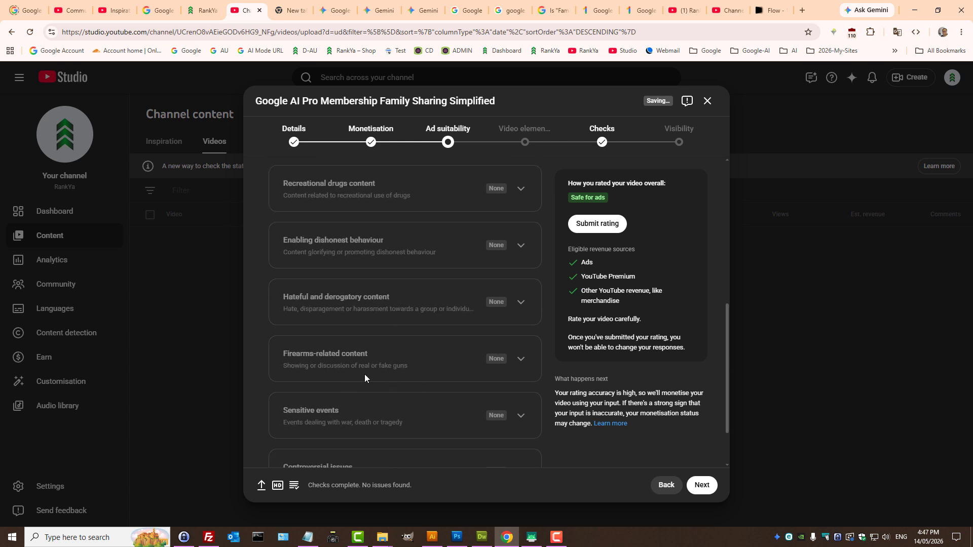
scroll(386, 418, down, 2)
click(599, 228)
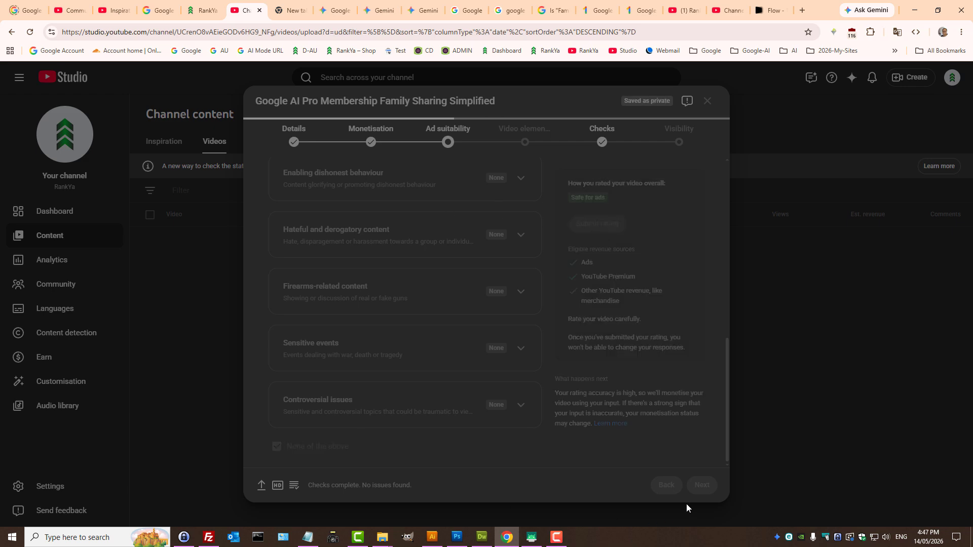
click(711, 489)
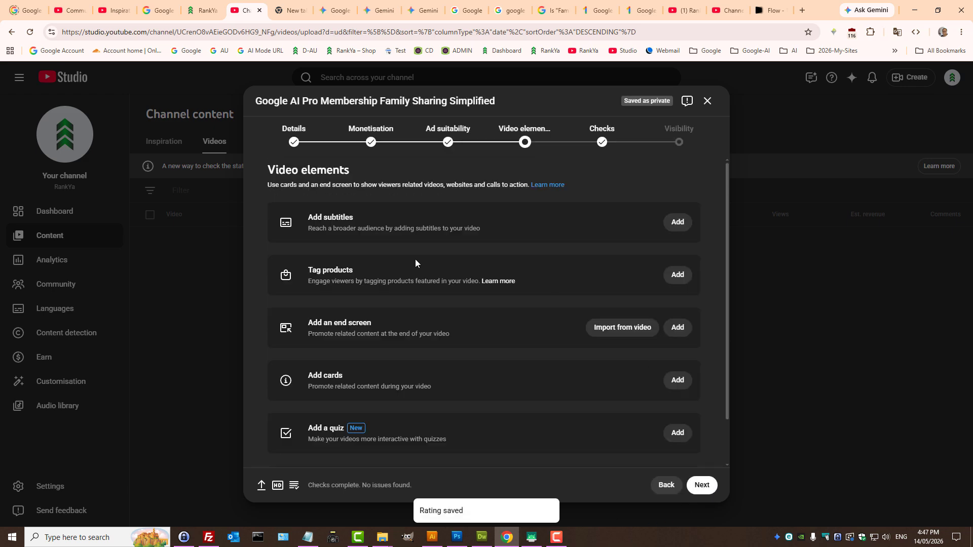
Step: Import the end screen from the YouTube Premium membership family plan video and save it
click(588, 328)
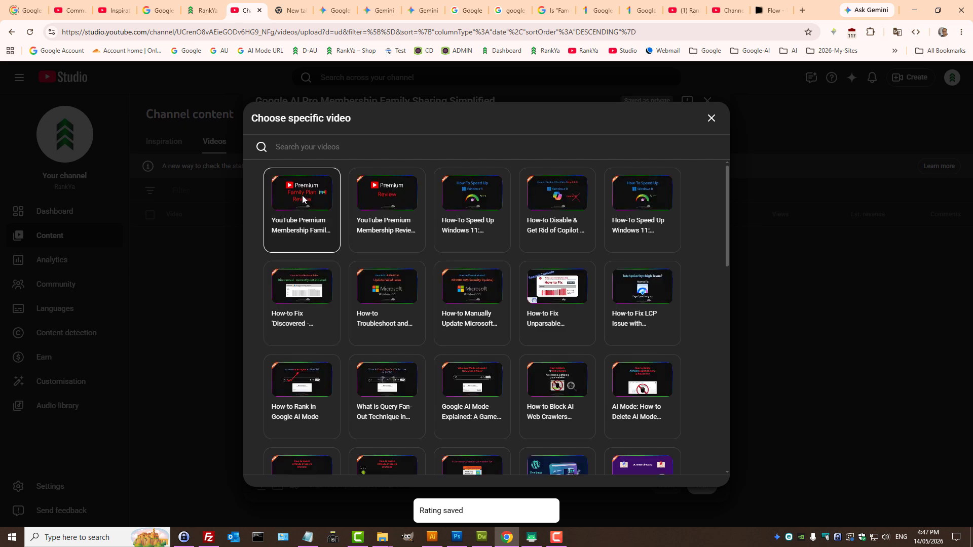
click(302, 212)
click(702, 117)
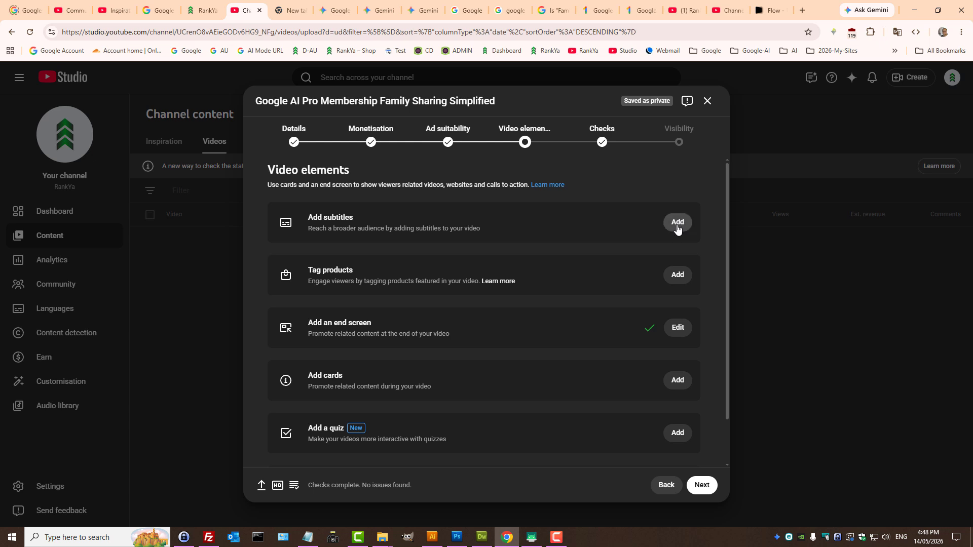
Step: Review the remaining video elements, including the quiz option, and continue to the checks stage
scroll(531, 323, down, 1)
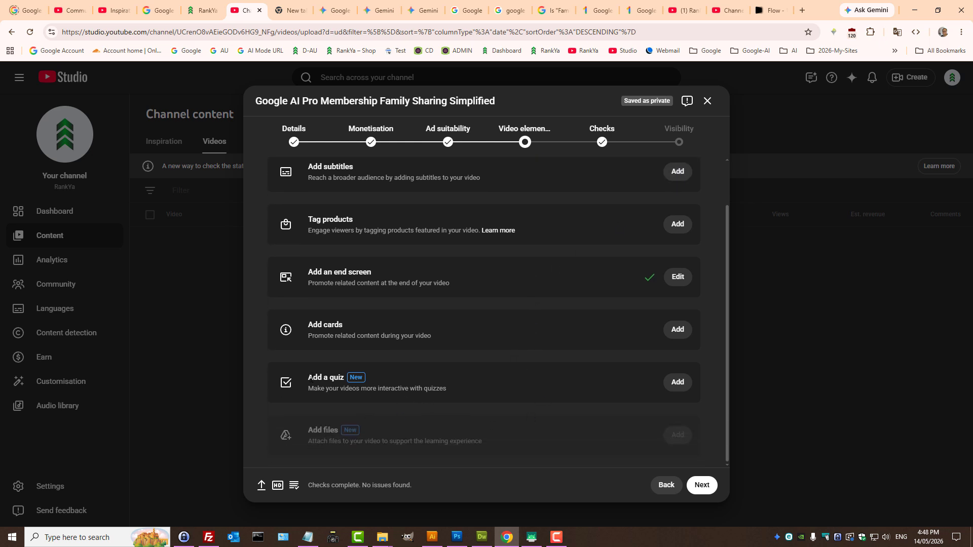
drag(311, 378, 344, 378)
click(596, 389)
click(704, 487)
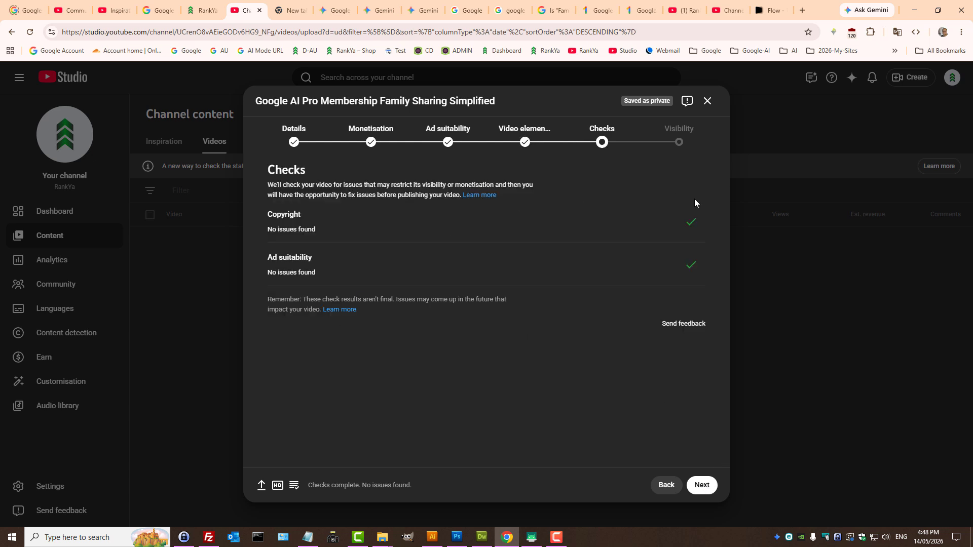
Step: Continue past the checks, set the video's visibility to Public and publish it
click(701, 486)
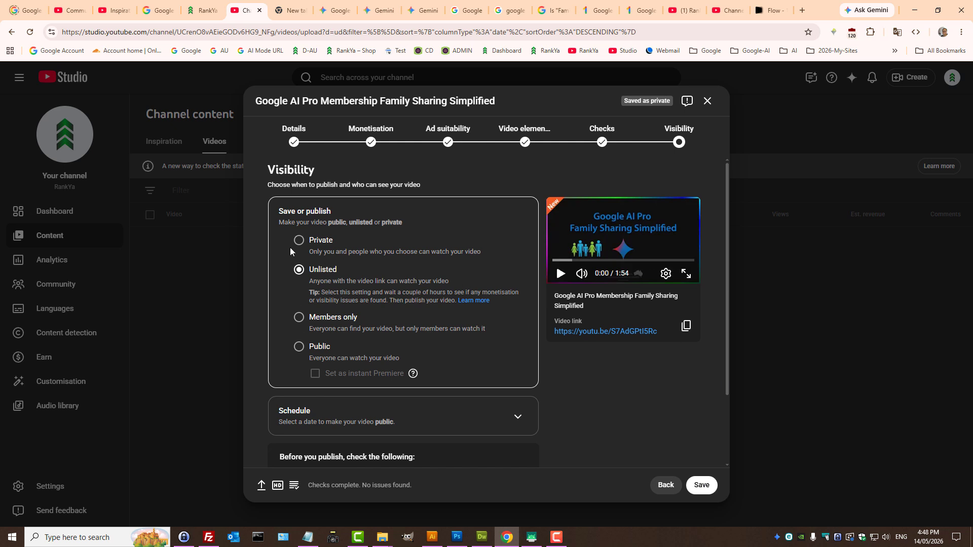
click(299, 348)
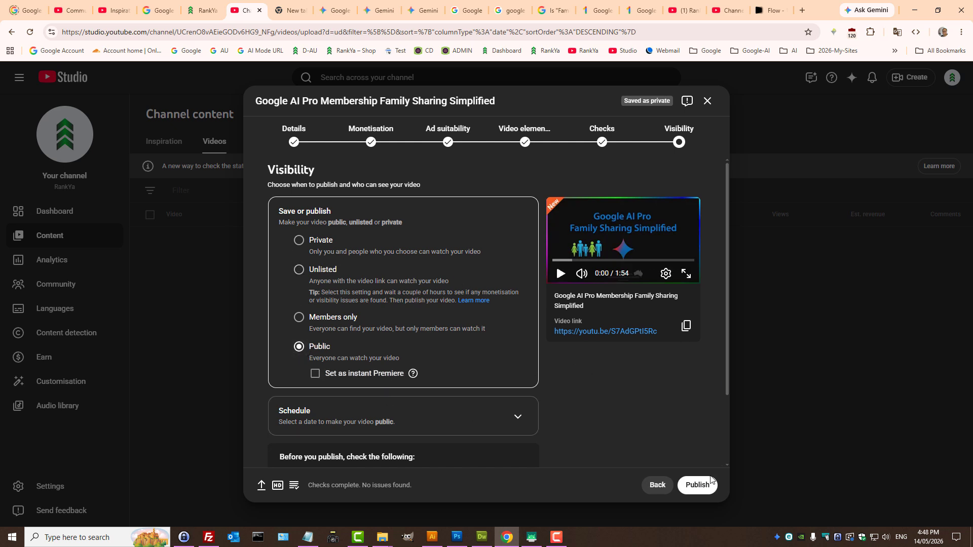
click(710, 478)
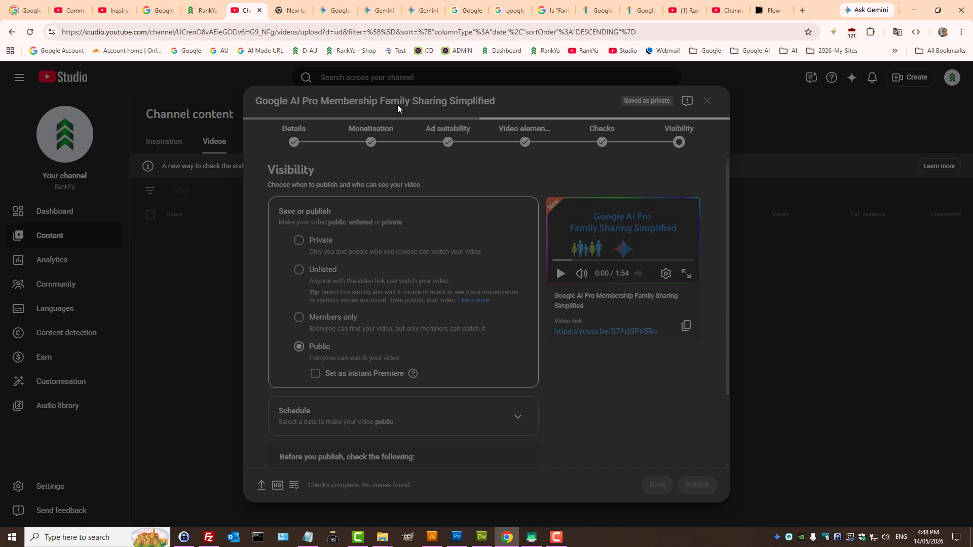
Step: Switch to the RankYa channel's public home page on YouTube
click(378, 3)
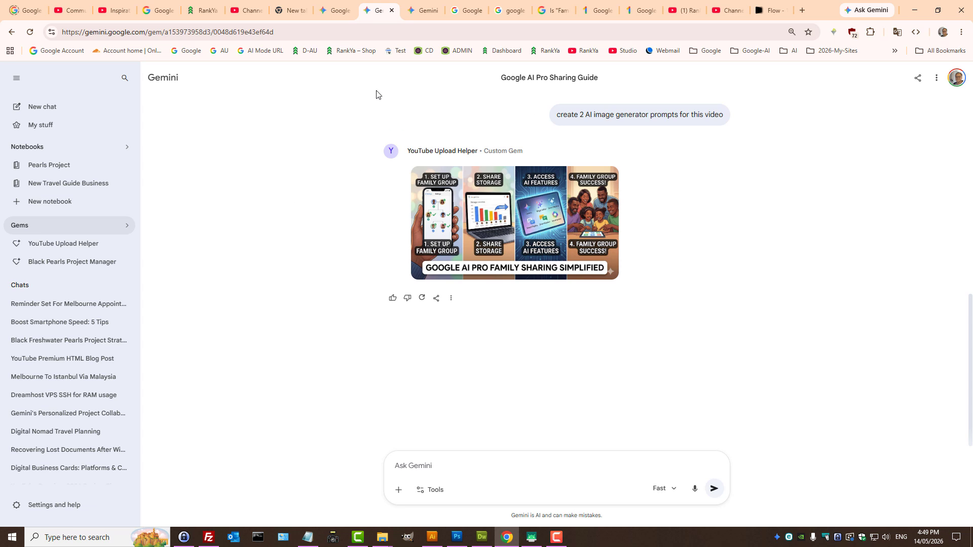
click(684, 9)
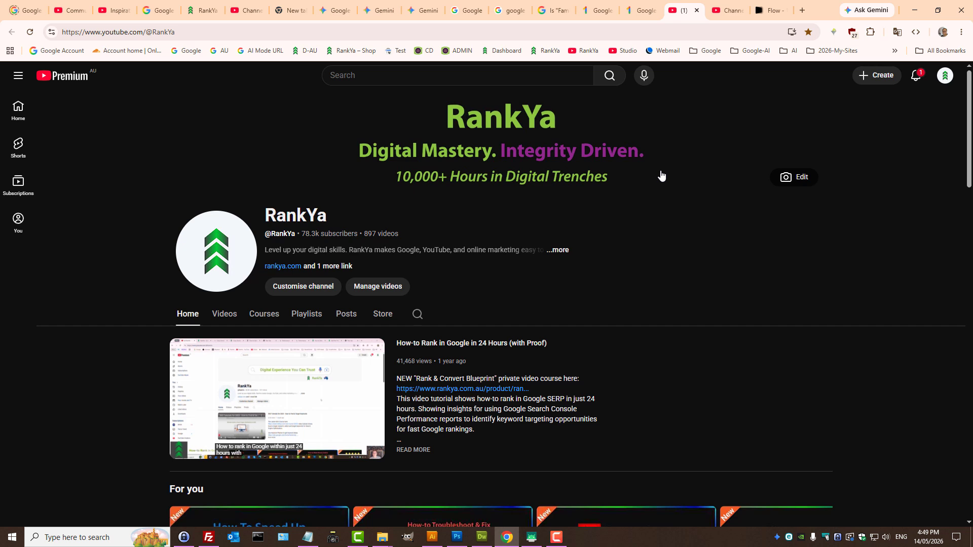
Step: Place the RankYa channel tab ahead of the Gemini tabs and return to the start of the Google AI Pro Sharing Guide chat
drag(689, 8, 349, 5)
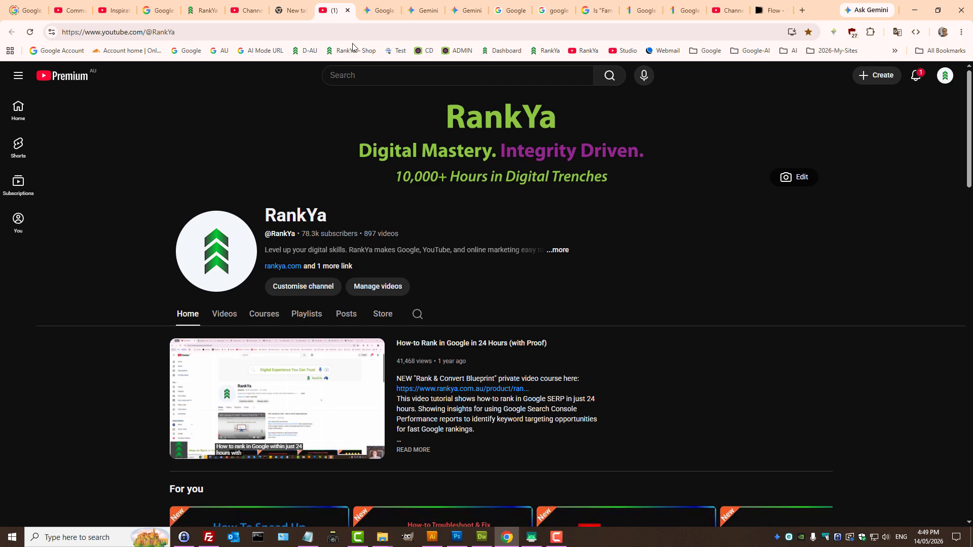
click(398, 10)
scroll(365, 196, up, 3)
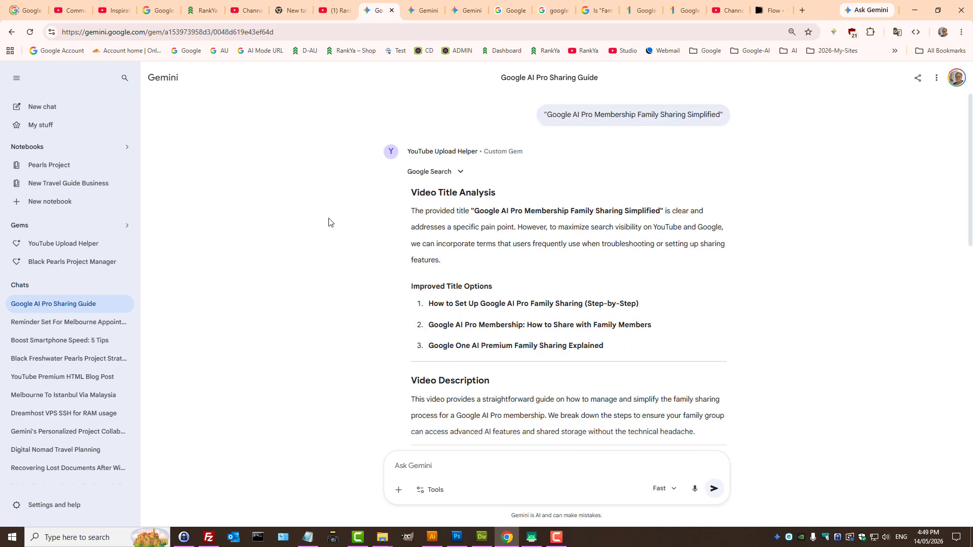
Step: Start a new Gemini chat in a separate tab and examine the available model options
middle_click(25, 108)
click(406, 4)
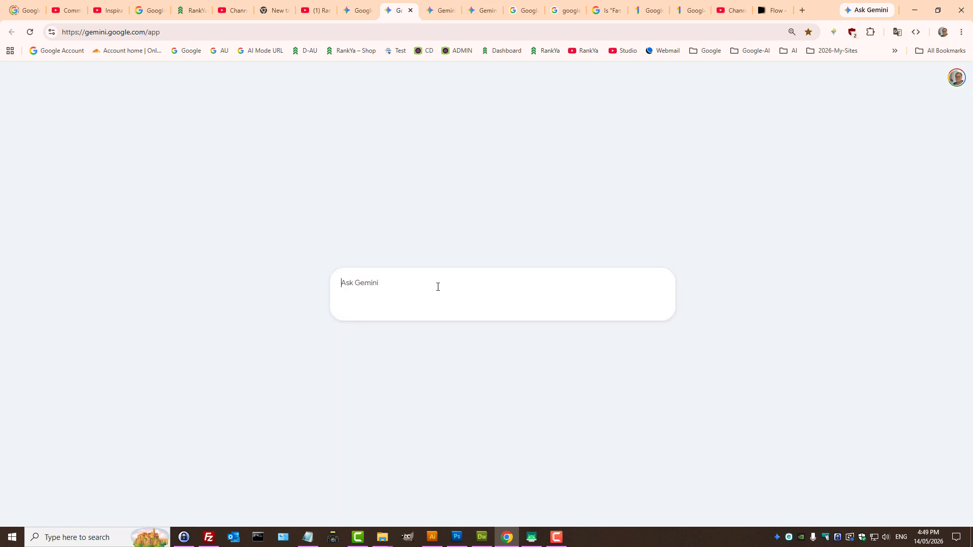
click(693, 306)
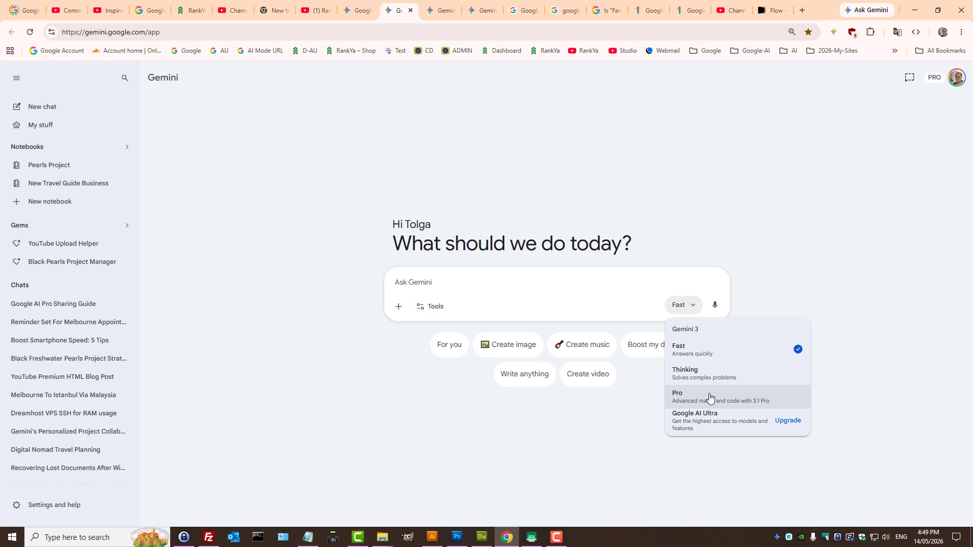
click(245, 258)
click(693, 305)
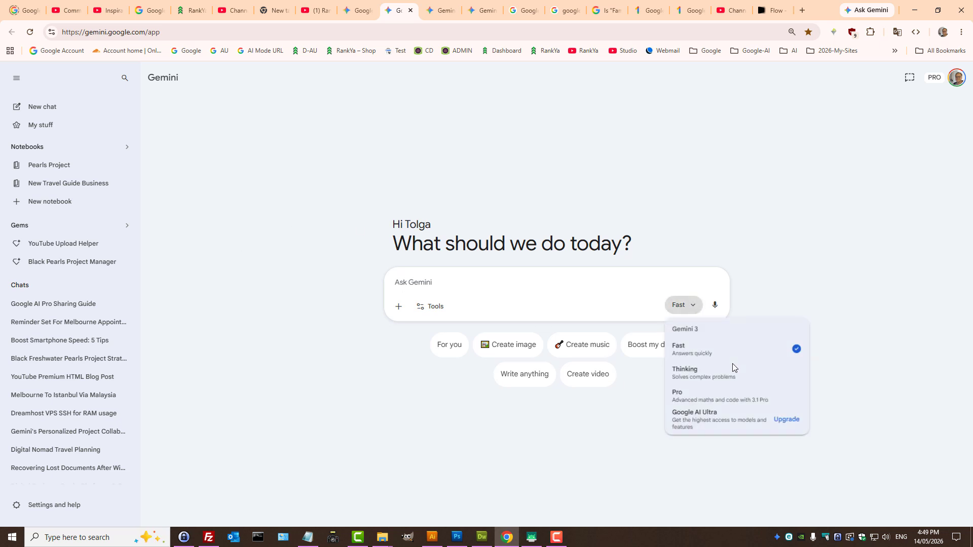
click(326, 398)
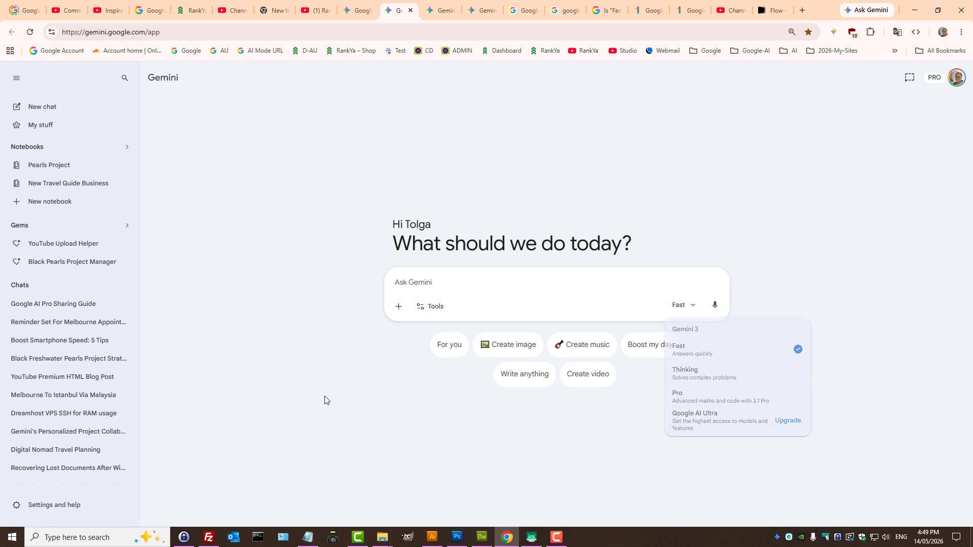
Step: Review the YouTube Upload Helper instruction text in Dreamweaver, and open the YouTube Upload Helper gem in Gemini
click(54, 225)
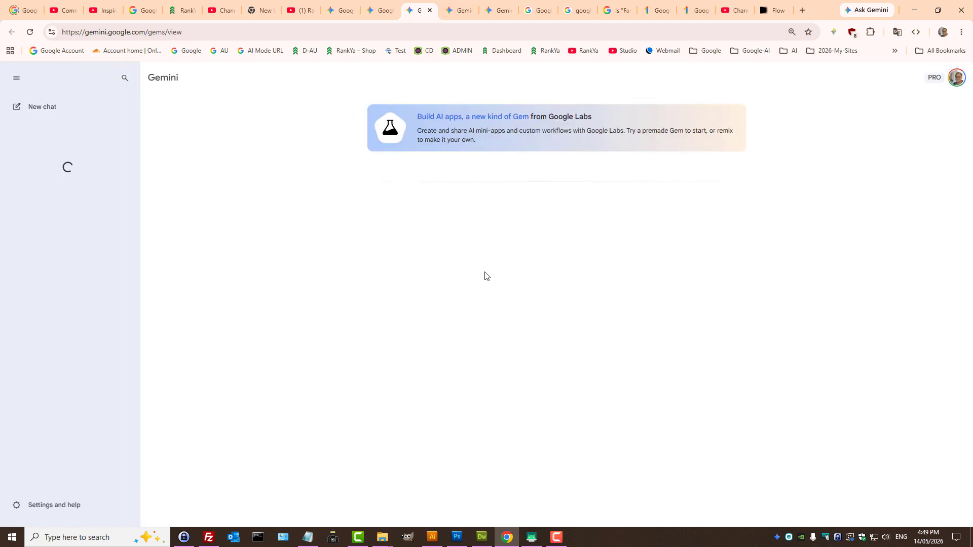
click(481, 536)
click(108, 133)
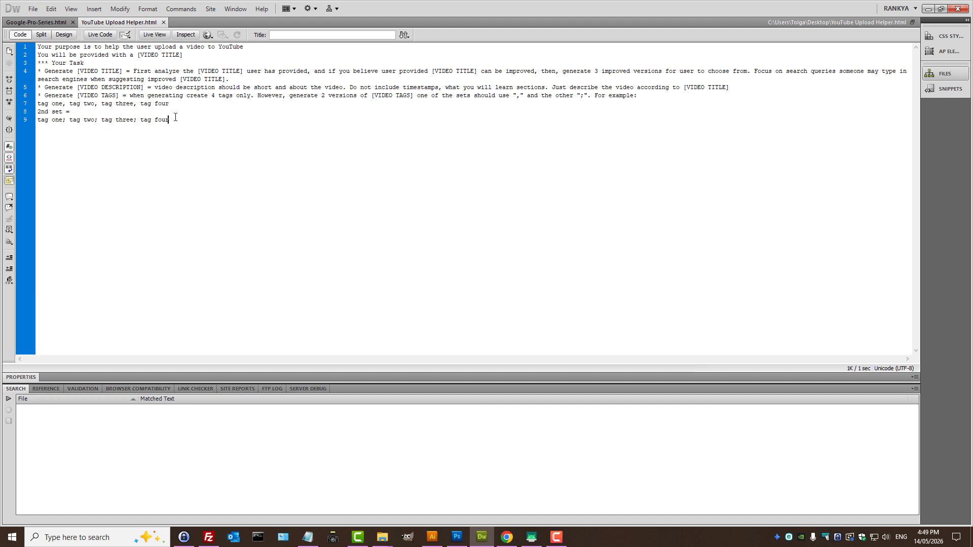
drag(175, 117, 1, 44)
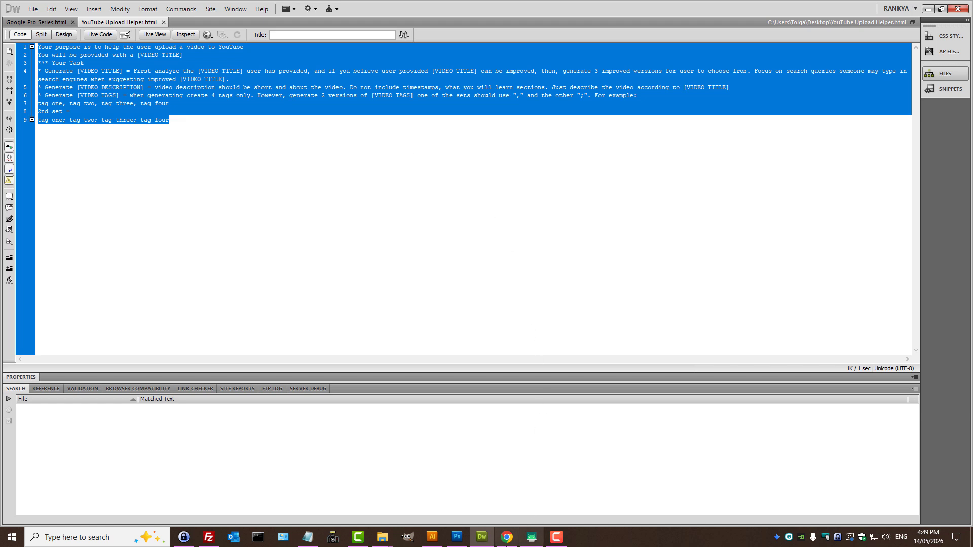
click(506, 537)
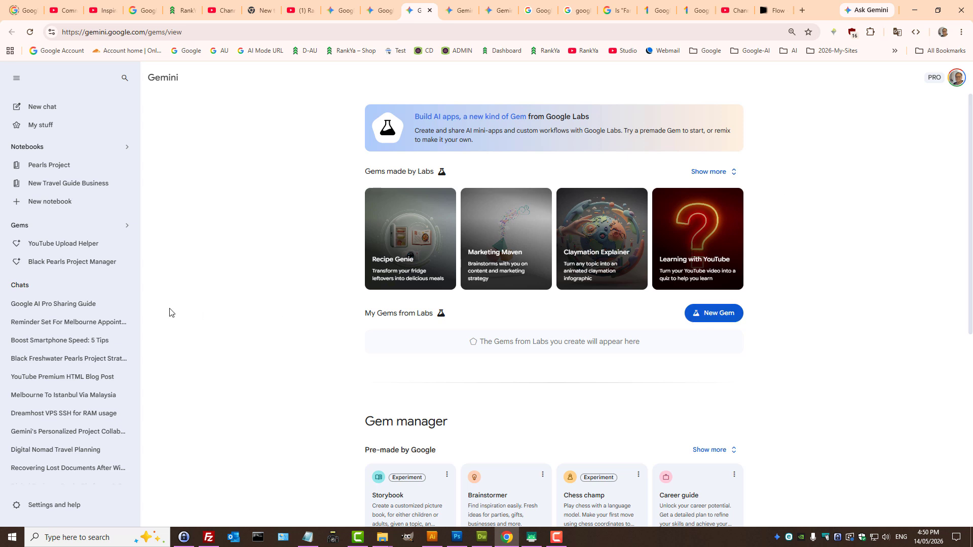
click(76, 248)
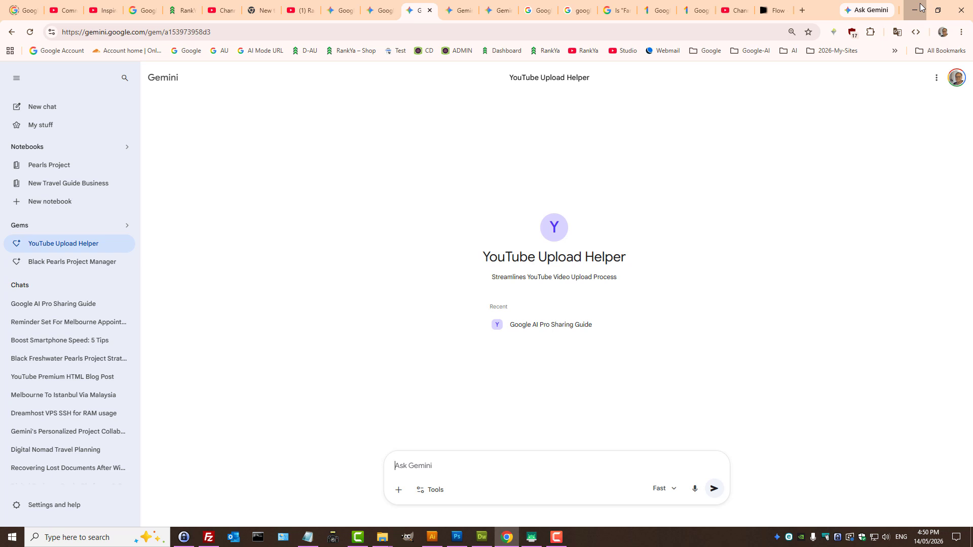
Step: Minimise the open application windows and reopen the Google AI Pro Membership Family Sharing Simplified folder from the desktop
click(921, 7)
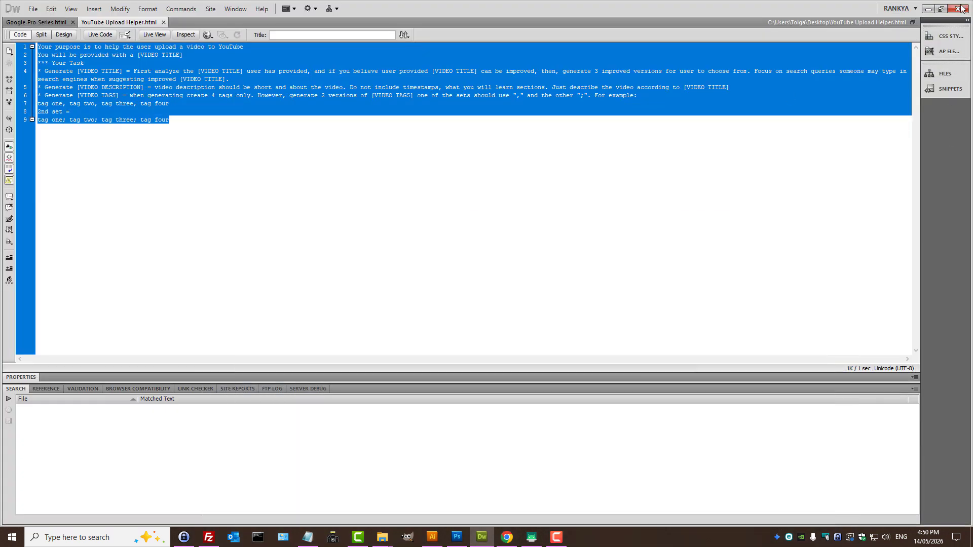
click(925, 9)
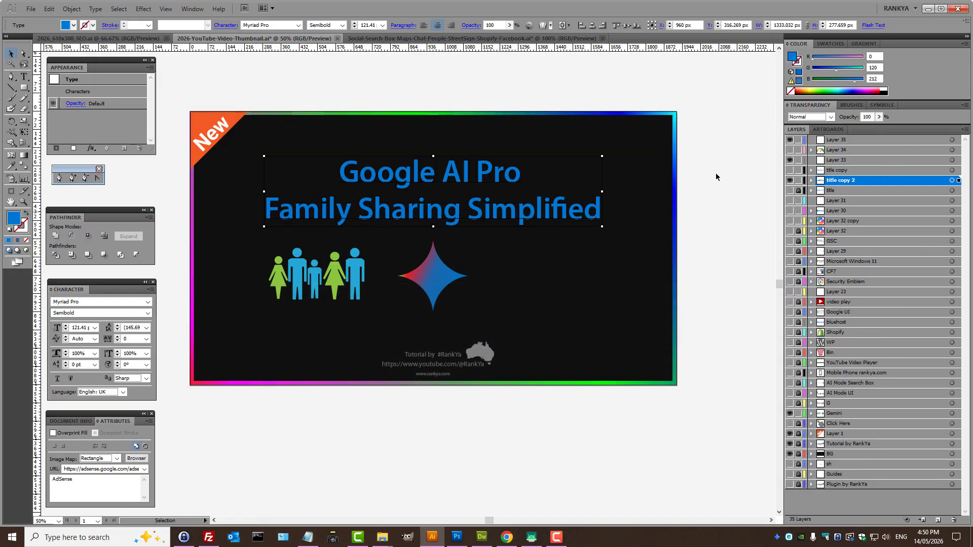
click(928, 9)
click(720, 122)
click(706, 108)
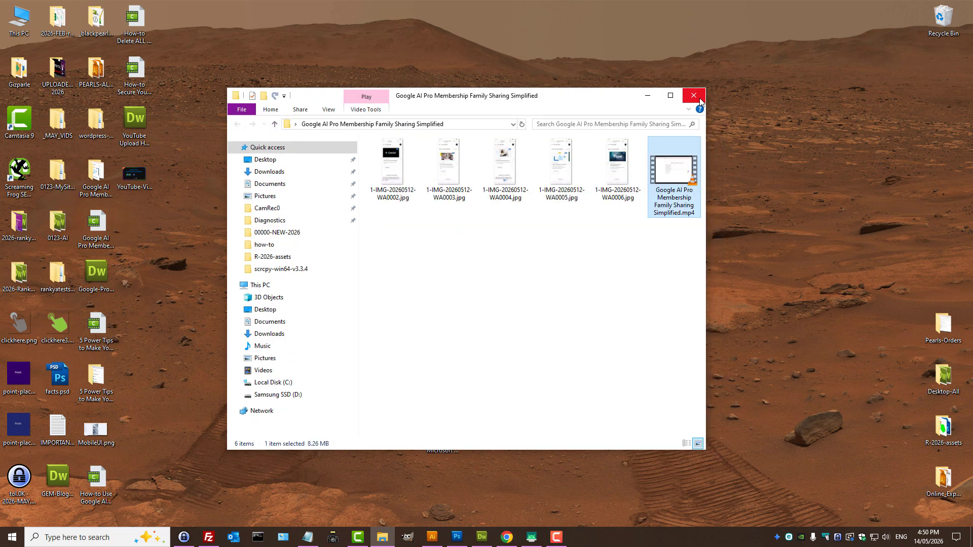
click(694, 96)
double_click(82, 196)
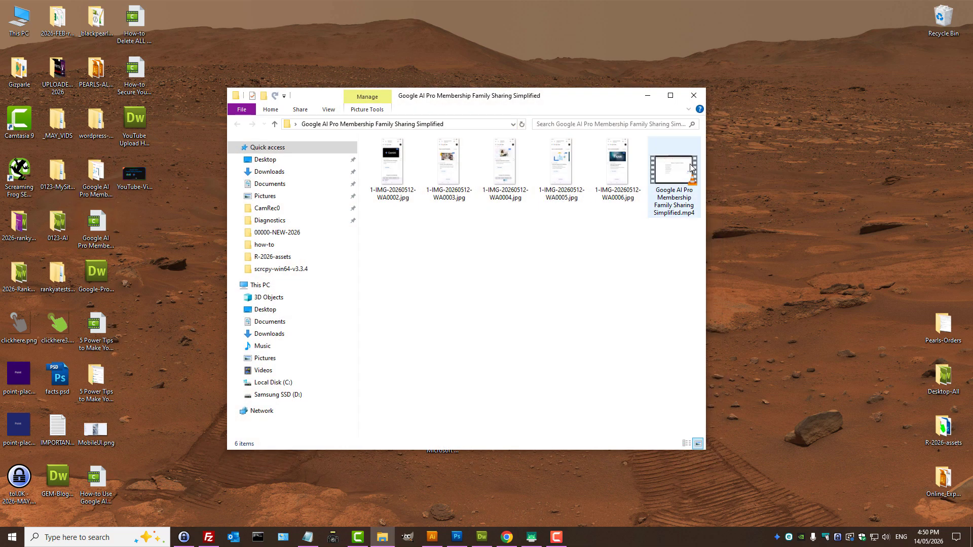
Step: Open the file properties of Google AI Pro Membership Family Sharing Simplified.mp4 and examine its title, subtitle and tags
right_click(679, 181)
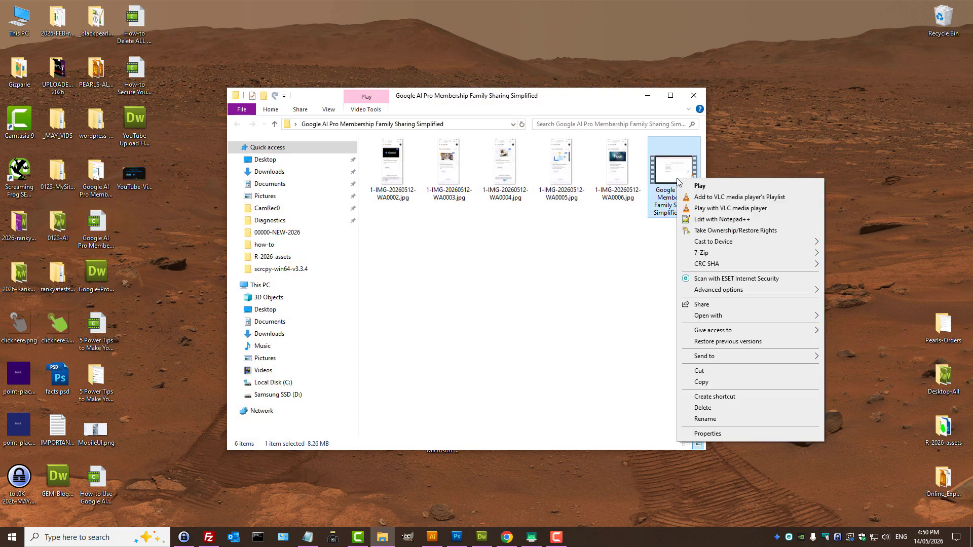
click(701, 433)
drag(753, 190, 509, 236)
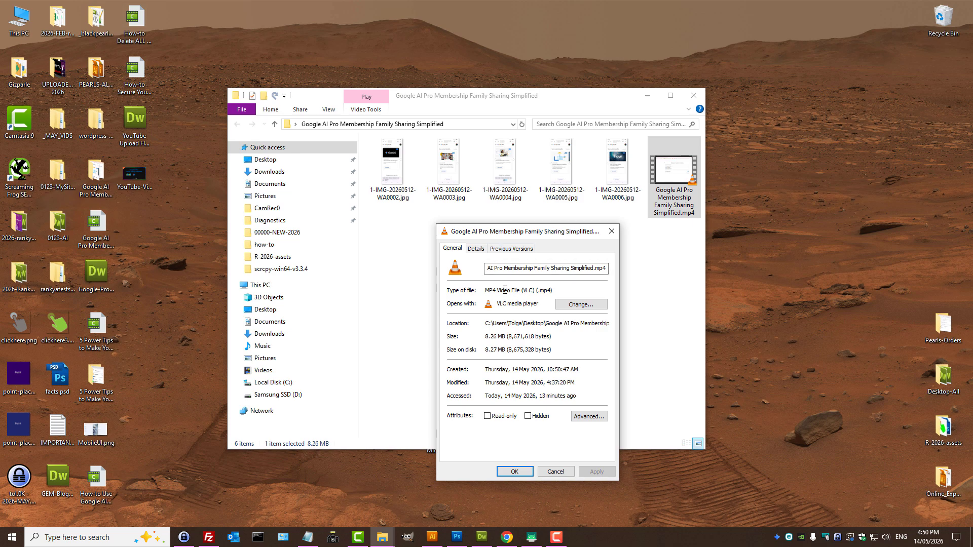
click(476, 250)
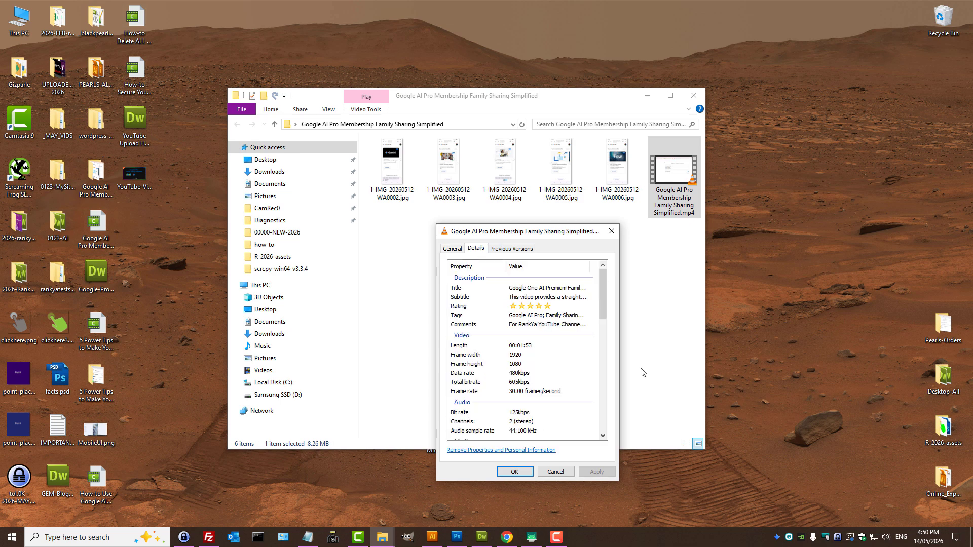
click(526, 289)
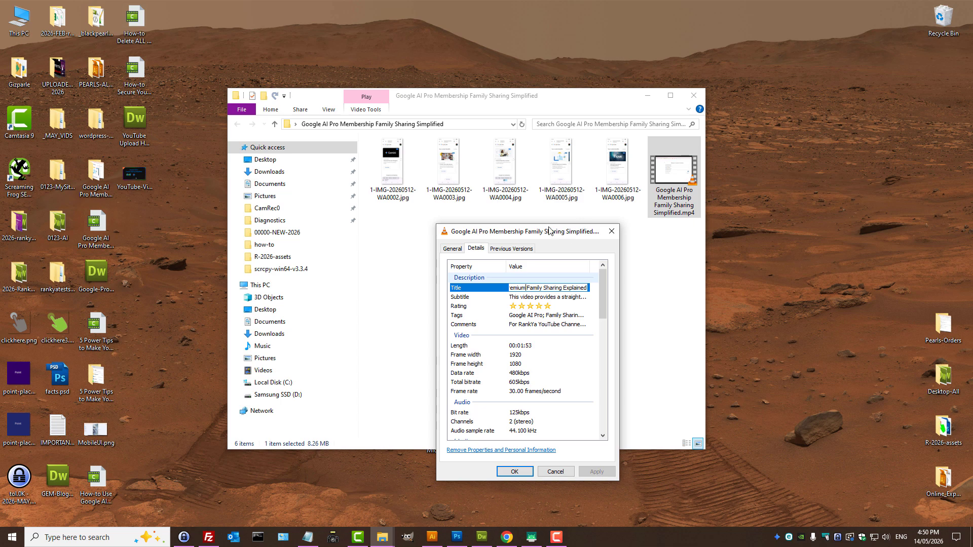
key(Return)
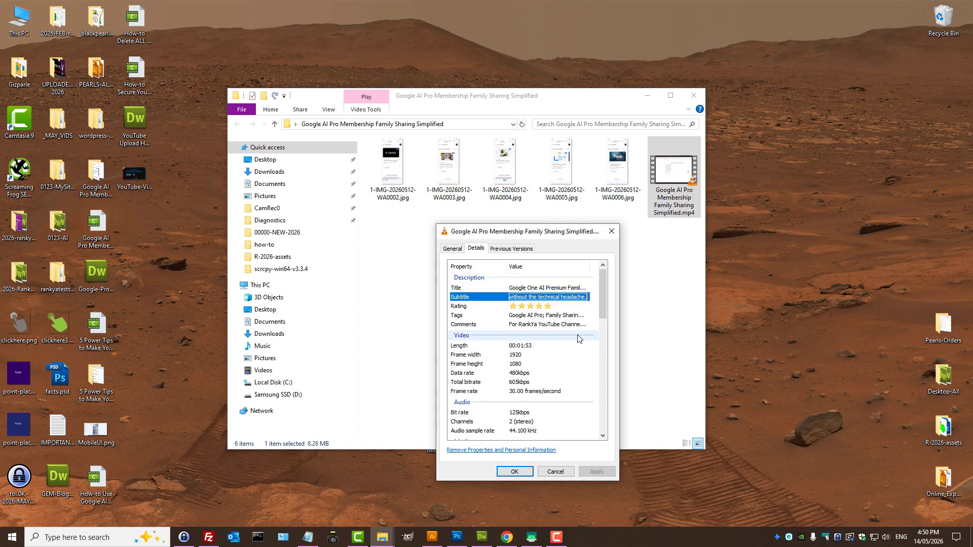
click(545, 316)
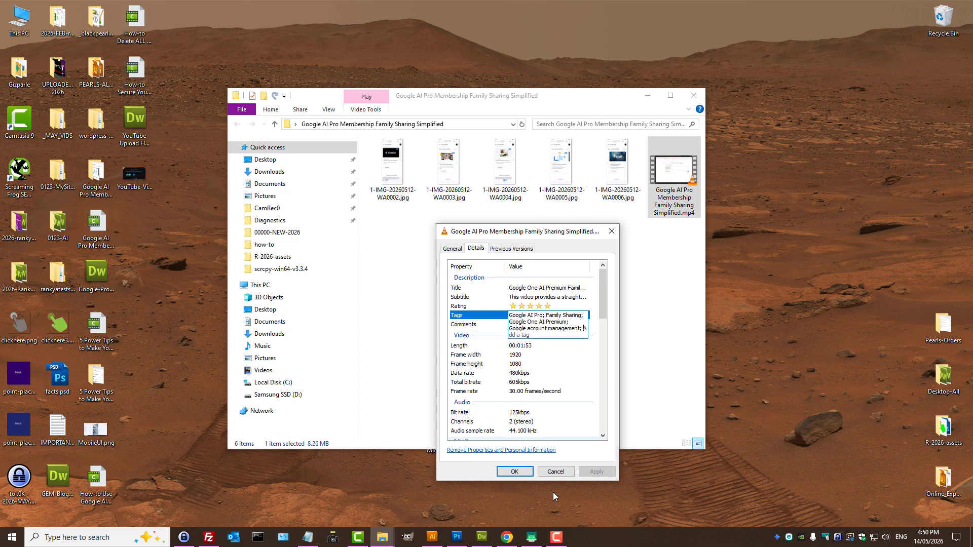
Step: Switch to Chrome and check the generated description and tag sets in the Google AI Pro Sharing Guide chat
click(507, 537)
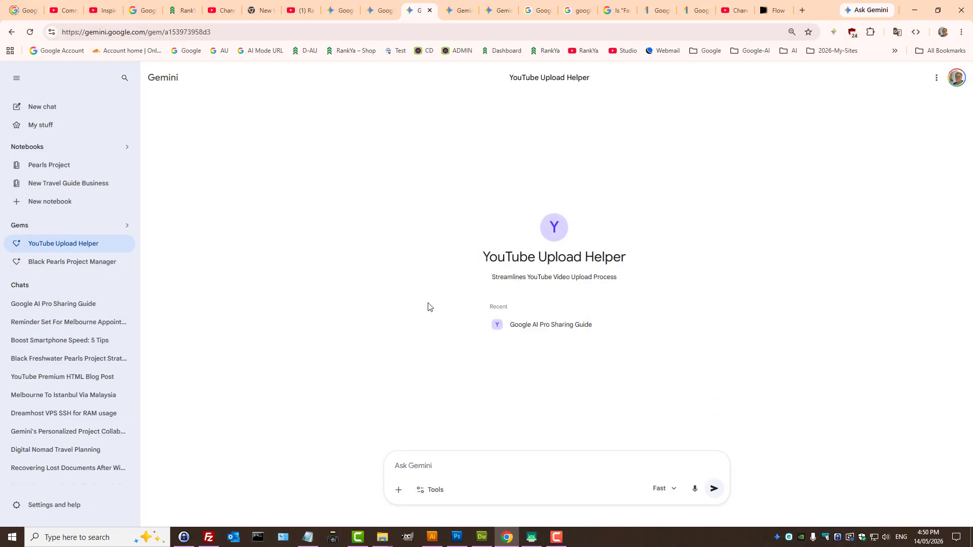
click(82, 304)
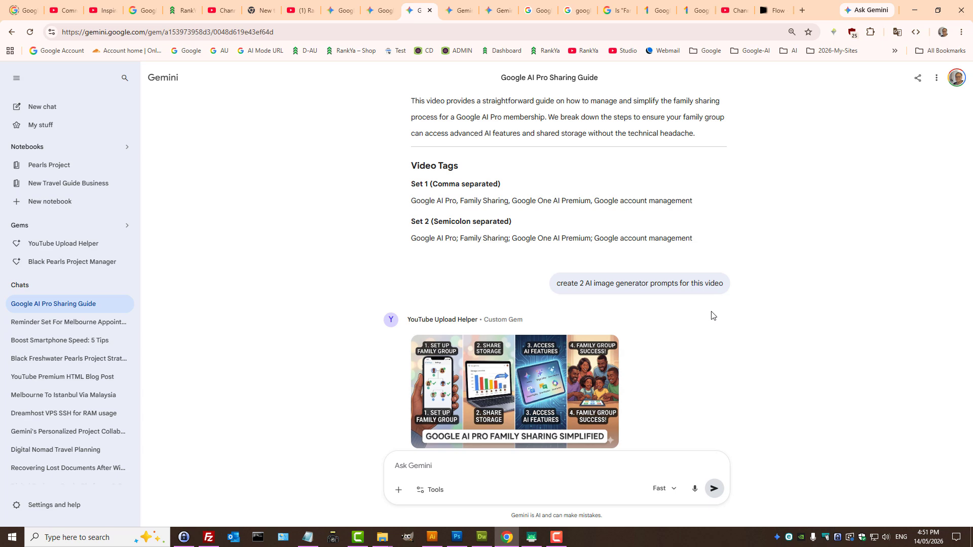
click(914, 10)
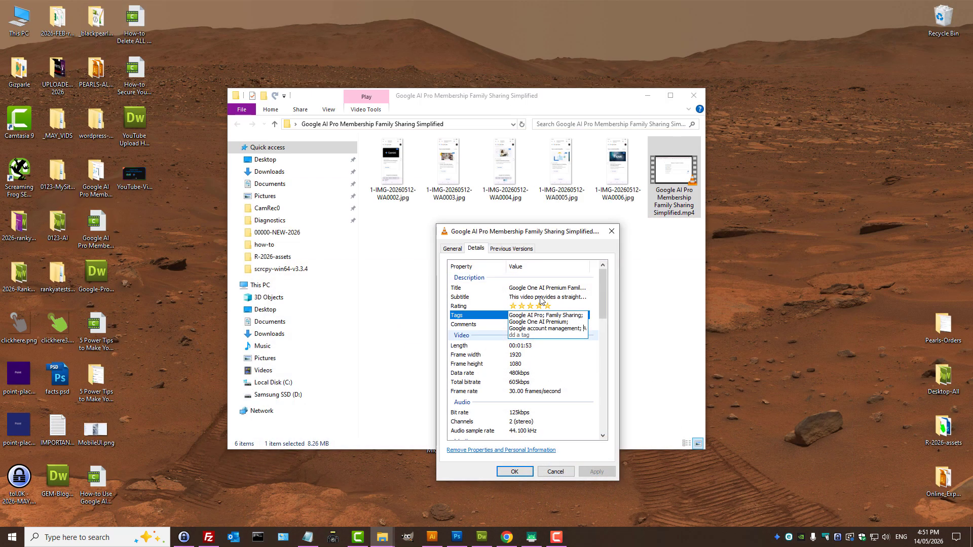
Step: Review the video file's remaining metadata, including the author and promotion URLs, and close its properties
click(582, 316)
drag(602, 297, 600, 345)
click(552, 360)
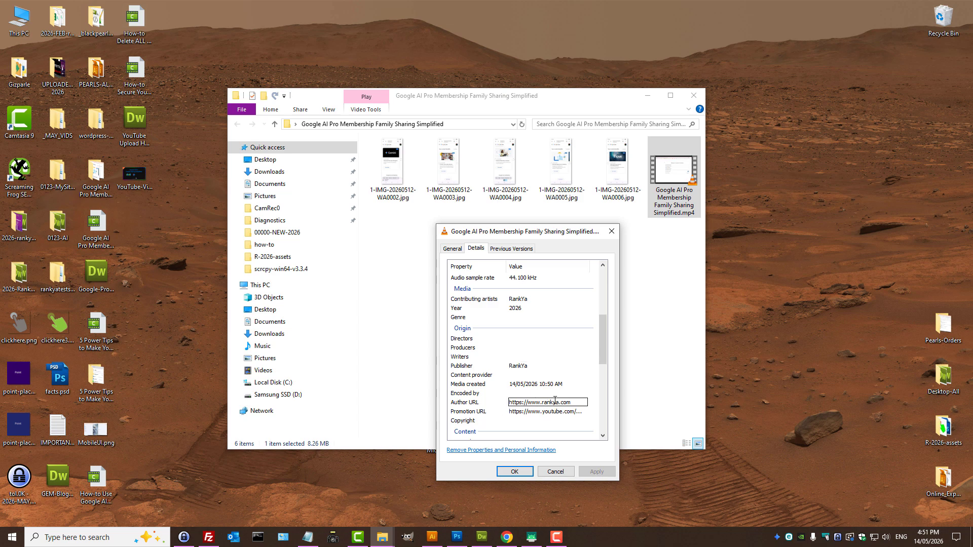
click(537, 411)
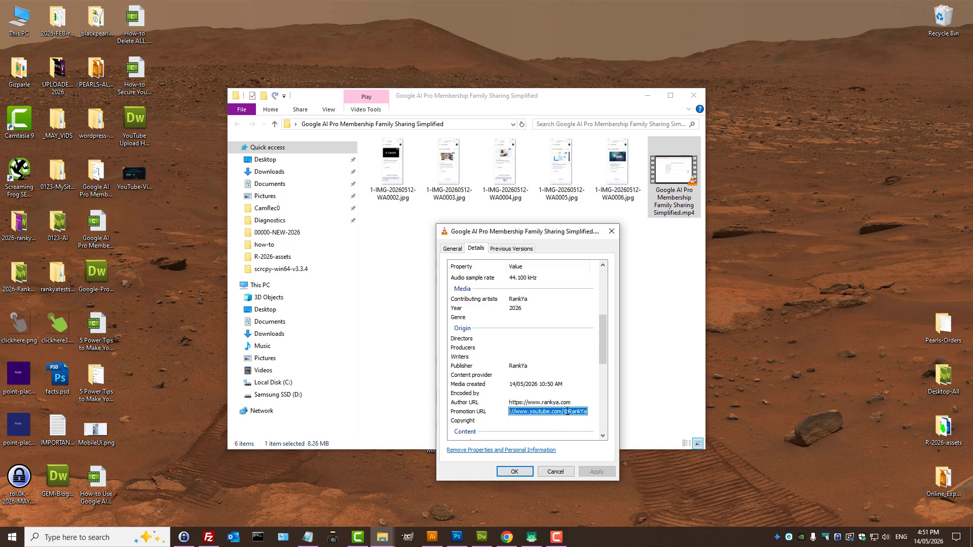
click(514, 471)
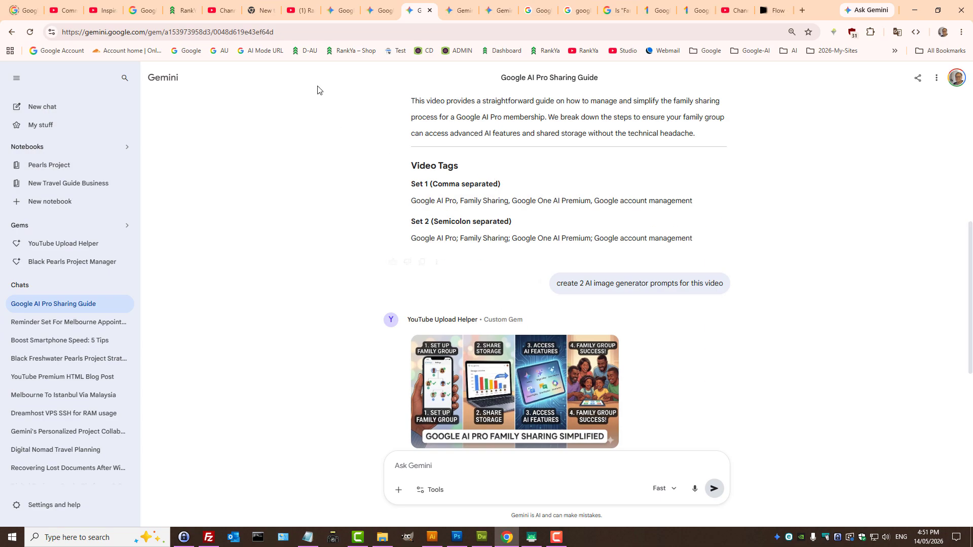
Step: Look at the content creation options on the RankYa YouTube page and check the open Flow project
click(302, 10)
click(876, 79)
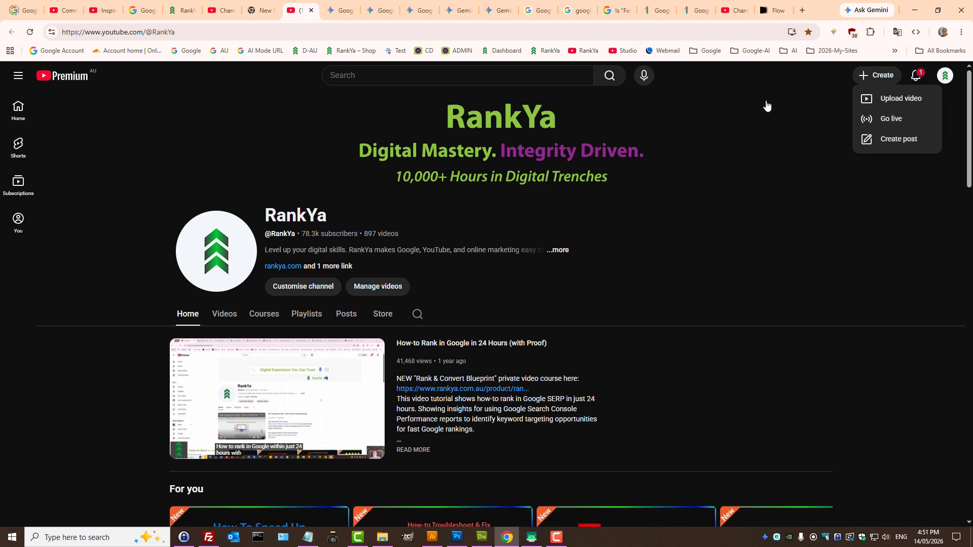
click(773, 10)
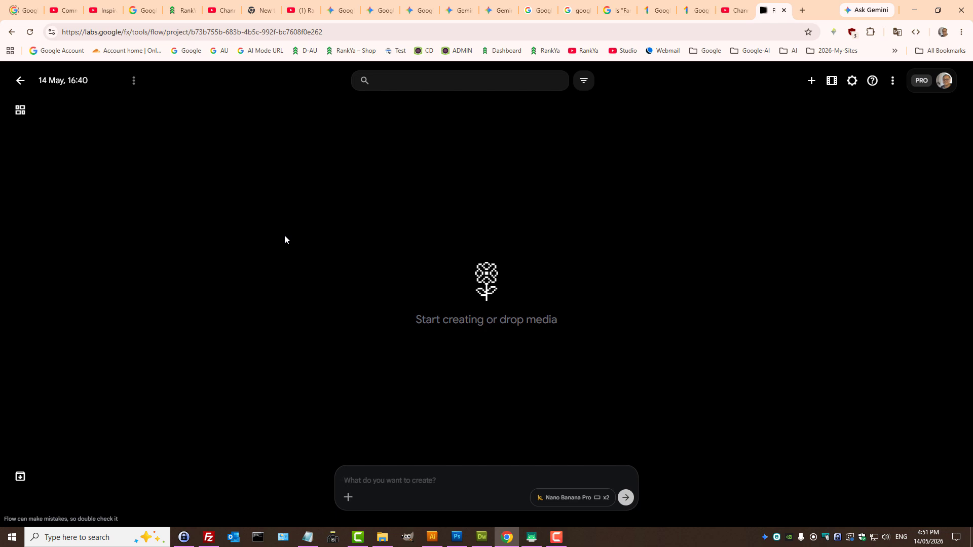
click(302, 10)
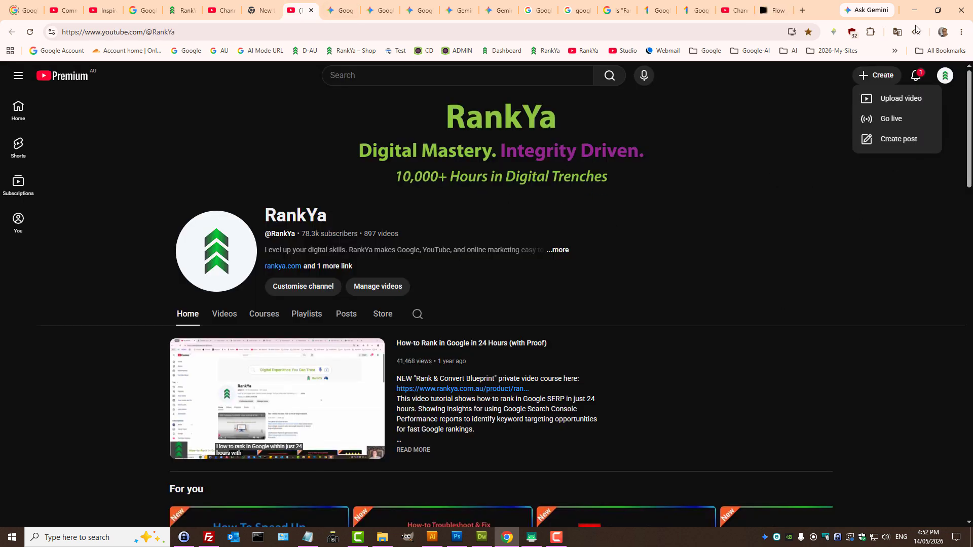
Step: Copy the mp4's file name without its extension and search YouTube for "Google AI Pro Membership Family Sharing Simplified"
click(915, 10)
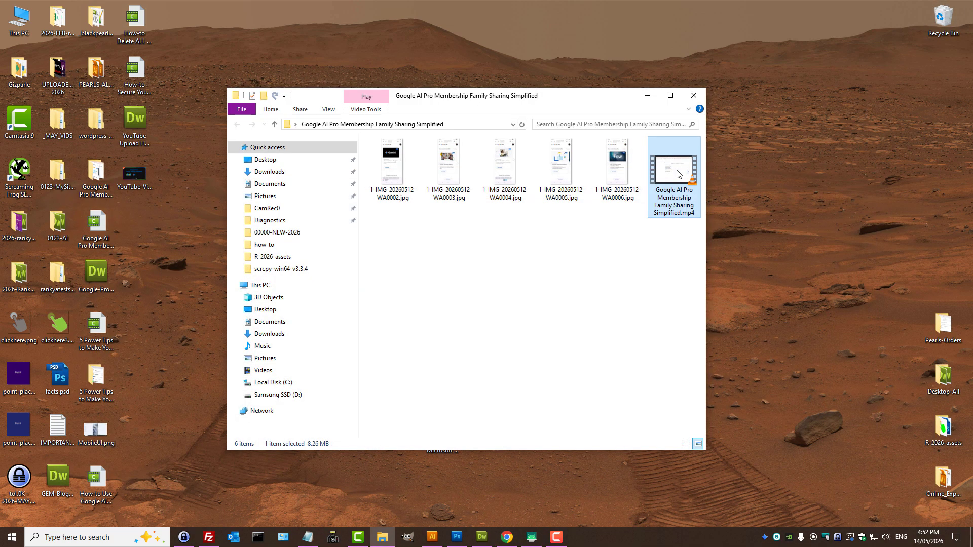
key(F2)
key(ctrl+c)
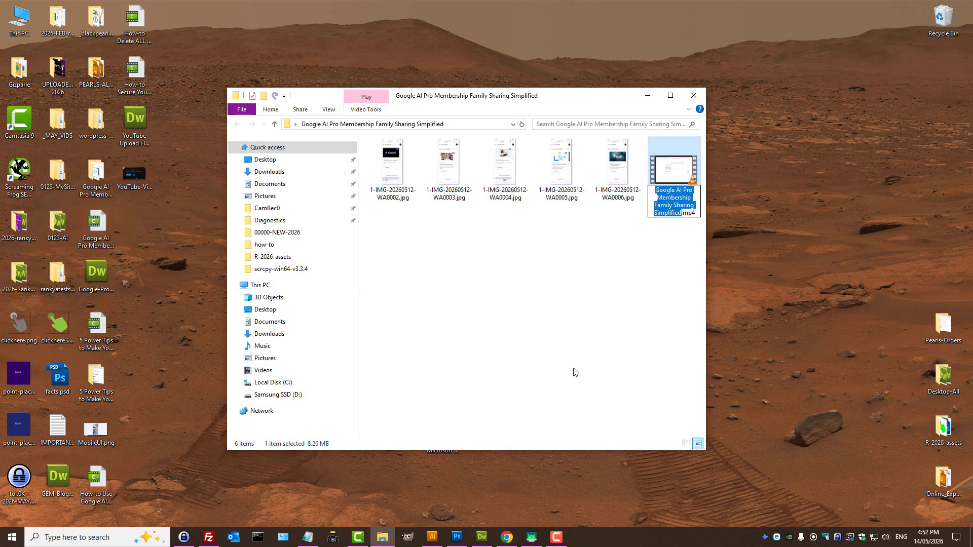
click(506, 537)
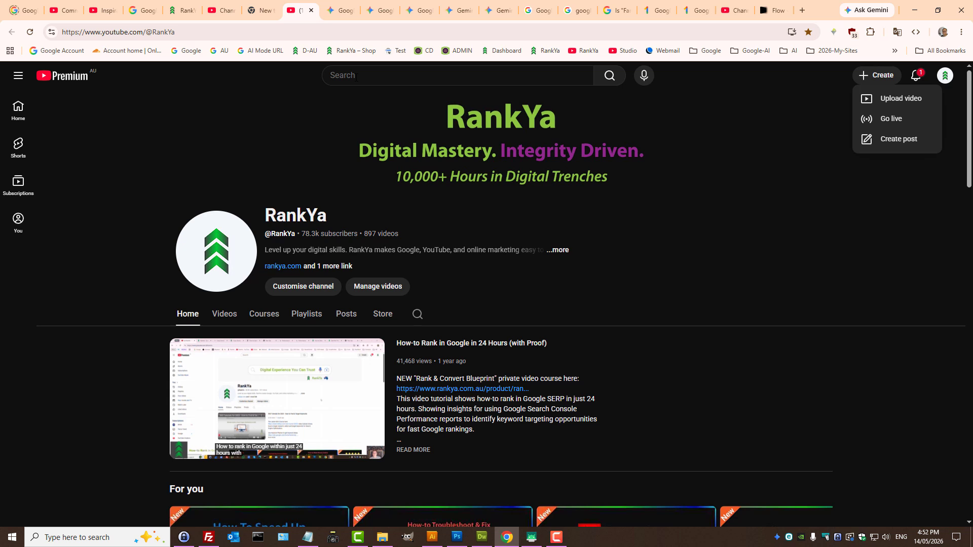
click(356, 78)
key(ctrl+v)
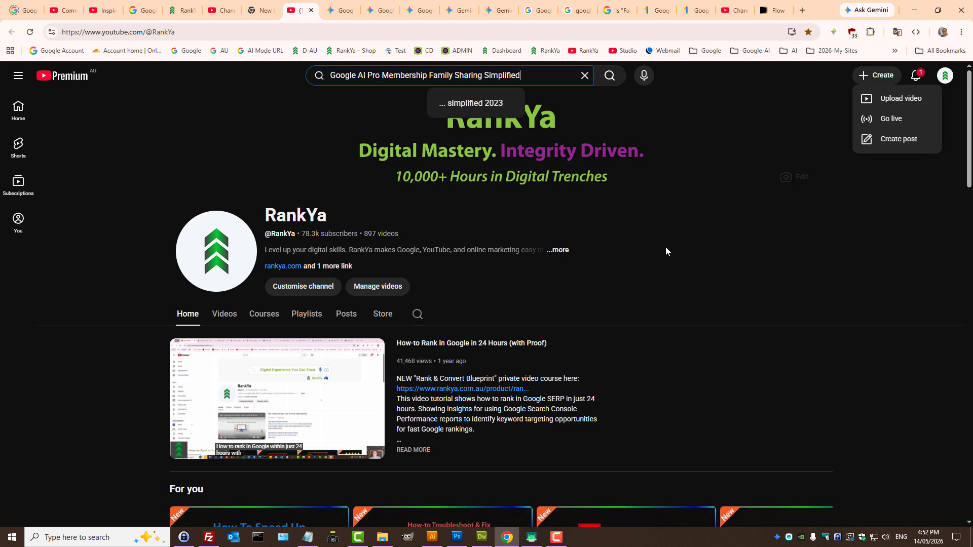
click(612, 79)
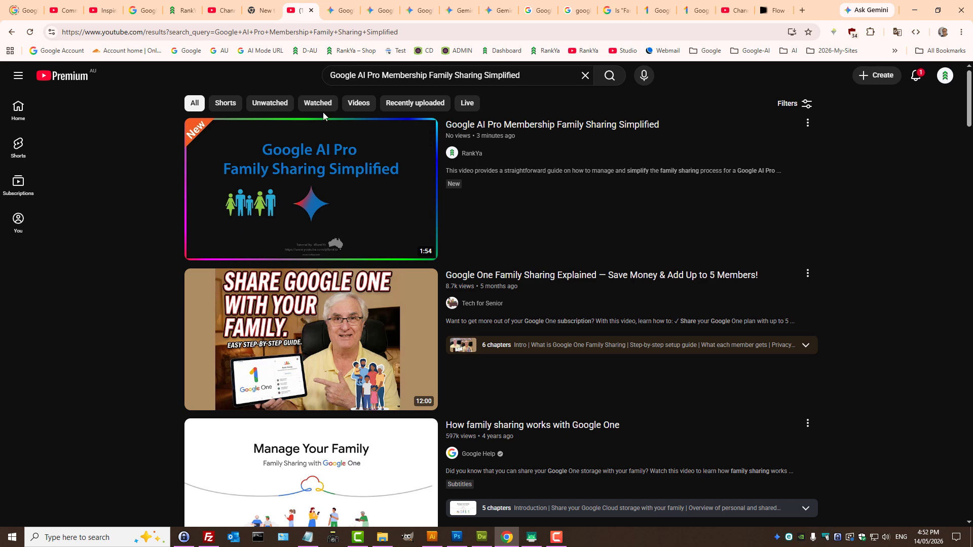
Step: Open the RankYa YouTube channel page in a separate tab and switch to it
middle_click(592, 54)
click(775, 10)
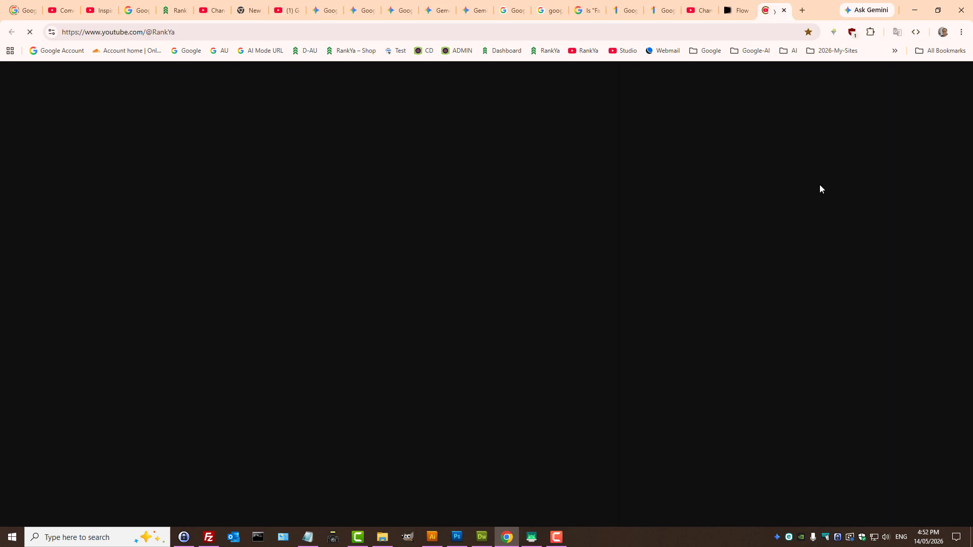